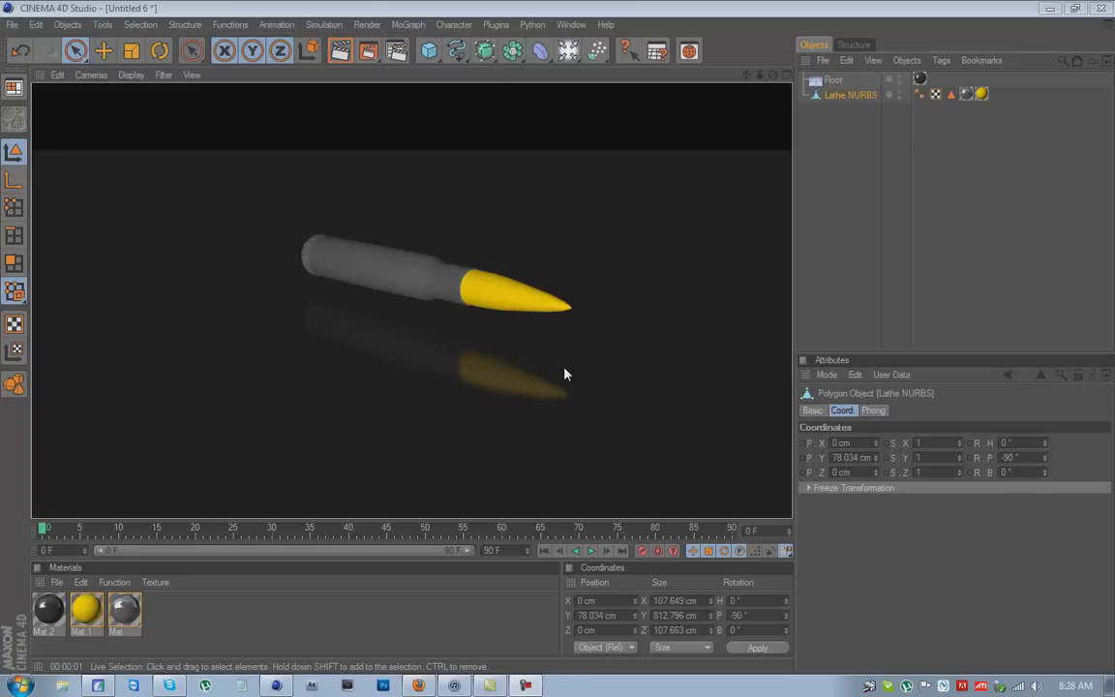
Step: Delete the floor and the existing bullet object from the scene
left_click_drag(772, 76, 570, 341)
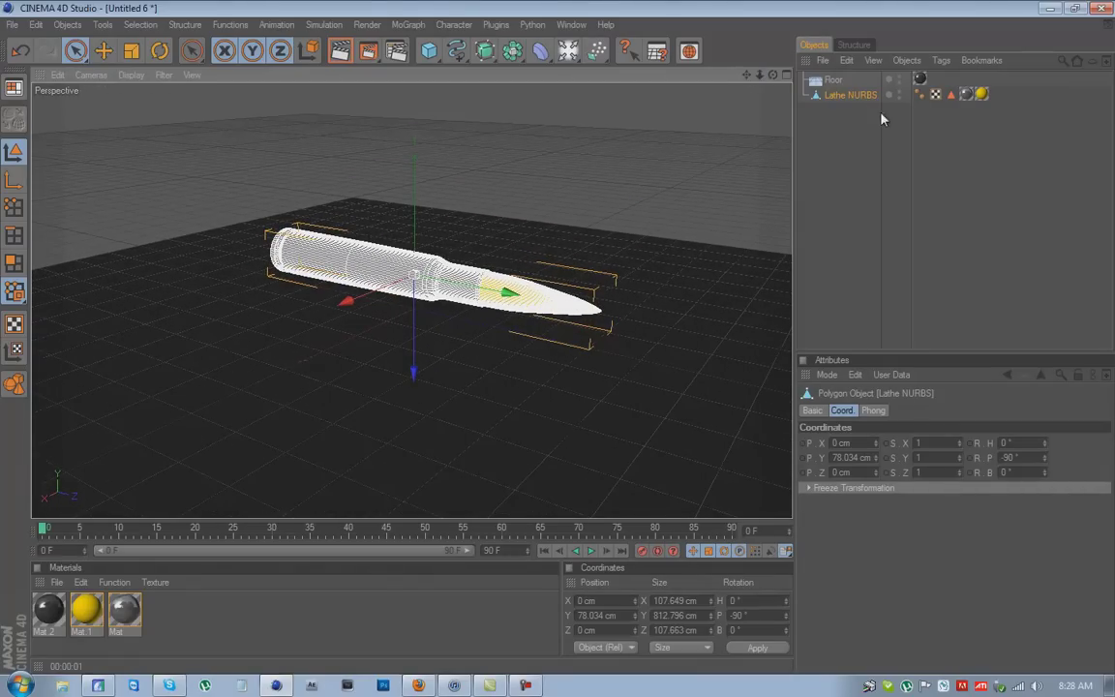
left_click(828, 79, "ctrl")
key("Delete")
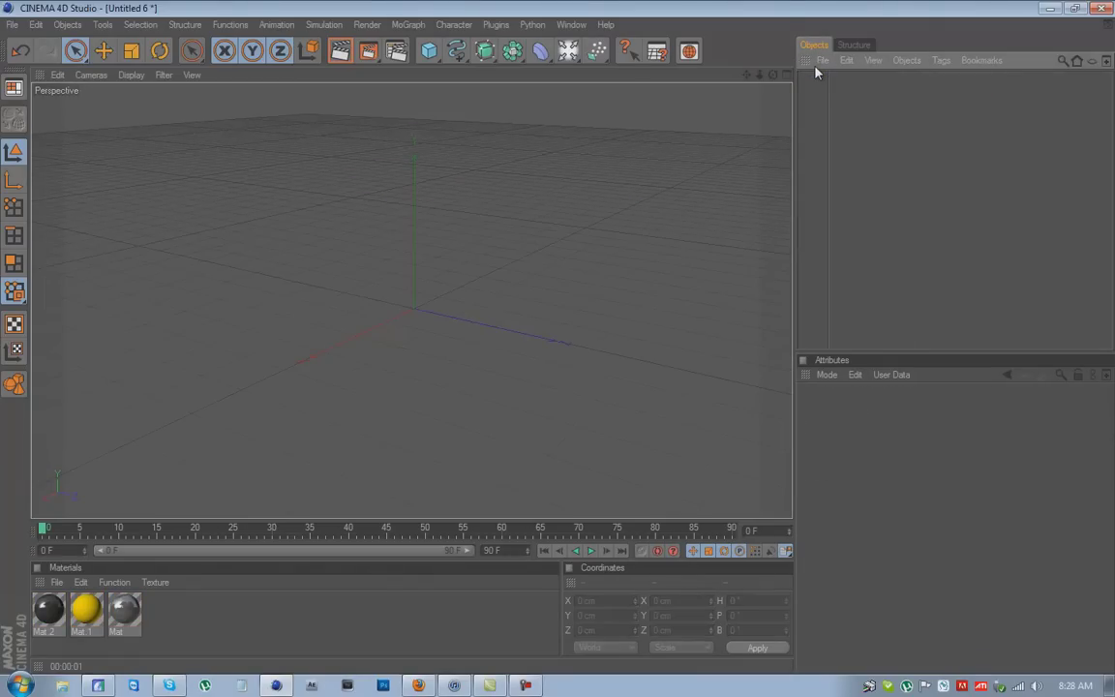
Step: Review the output size and frame settings in the render settings
left_click(396, 50)
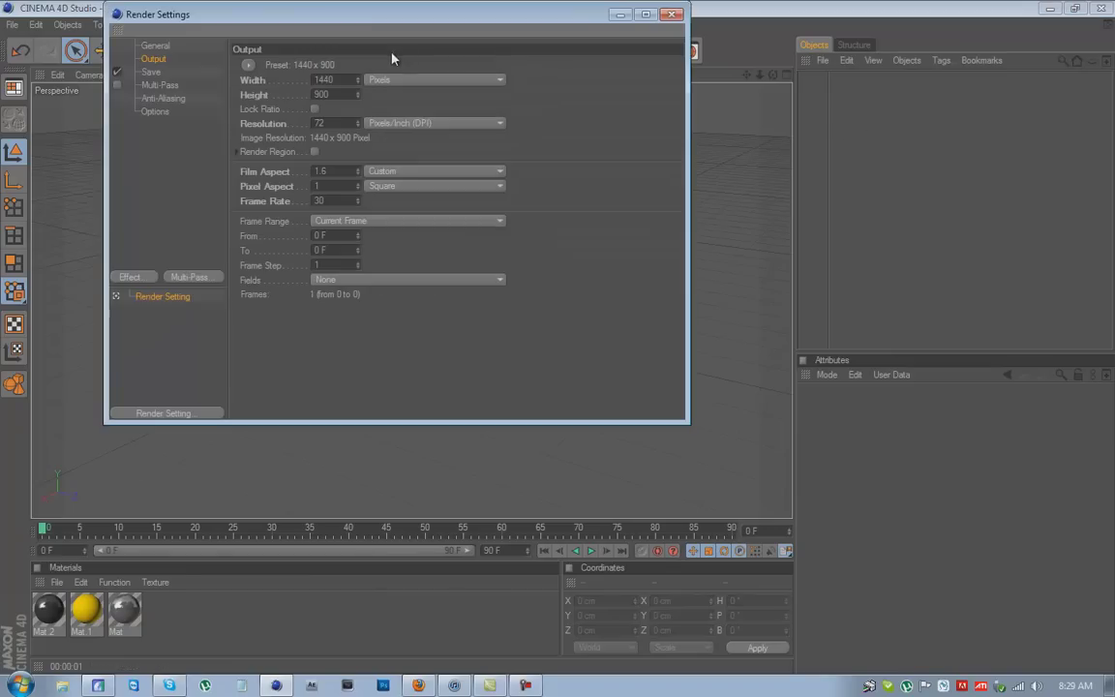
left_click(674, 15)
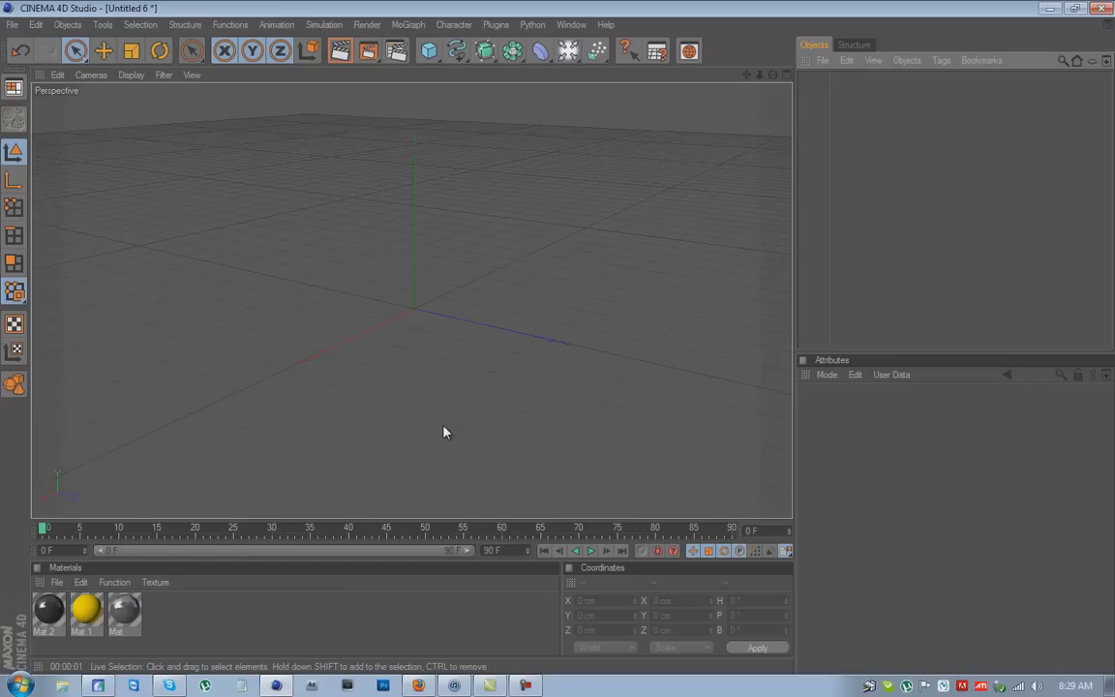
Step: Switch to Firefox and look at the 50caliberrounds.jpg reference picture and its image options
left_click(418, 686)
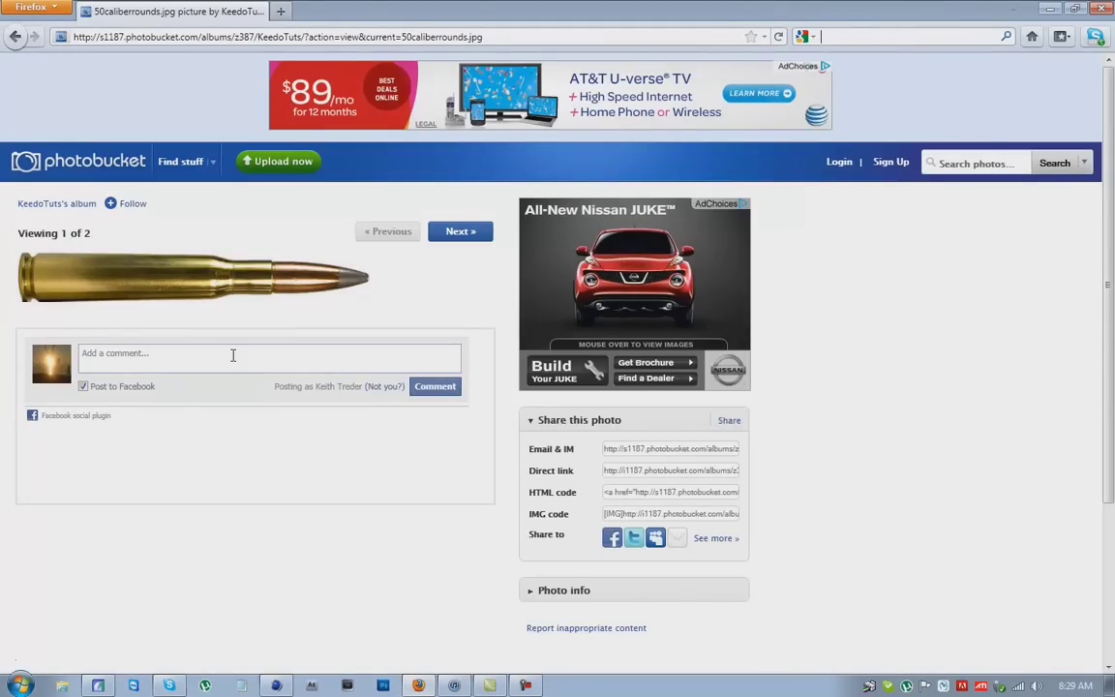
mouse_move(144, 294)
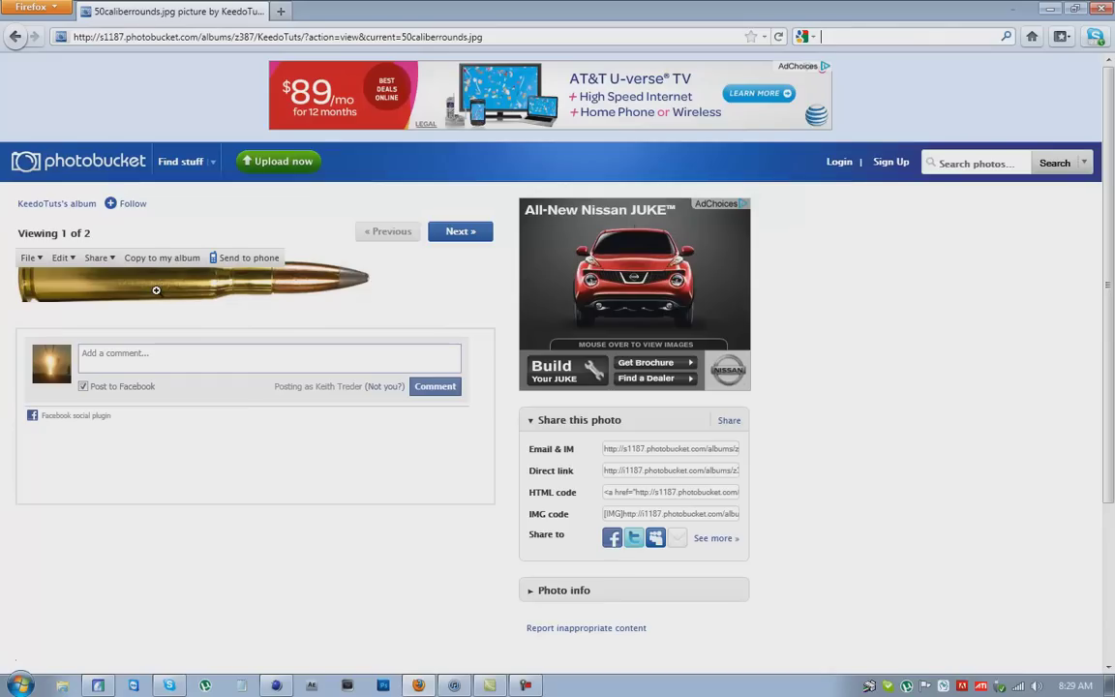
right_click(156, 291)
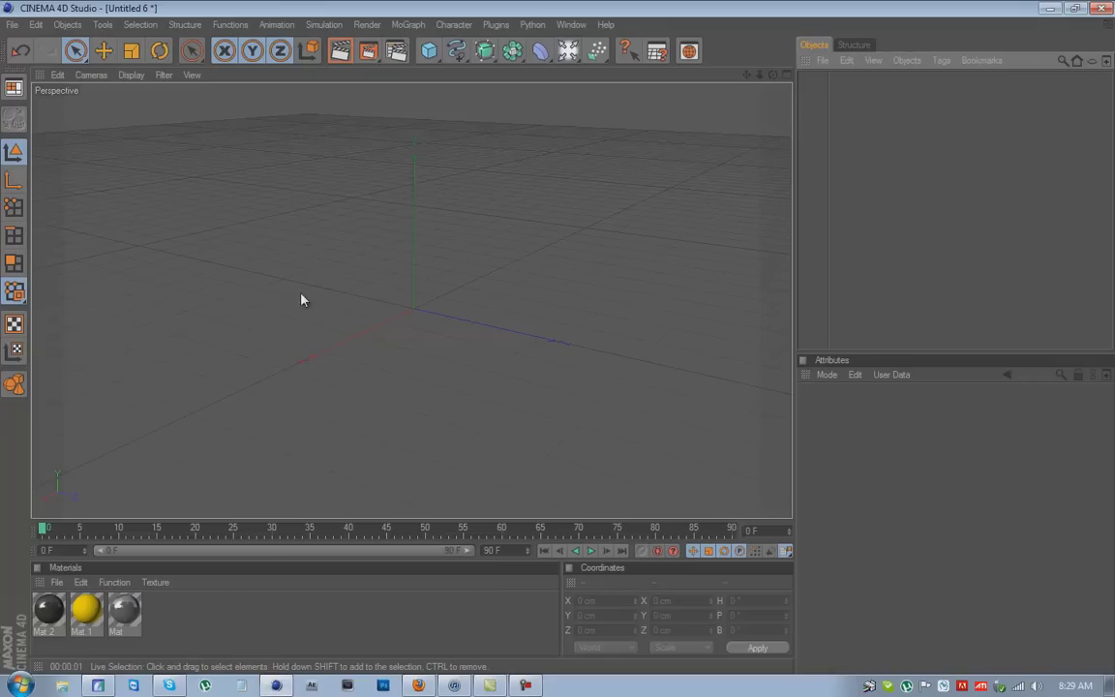
Step: Switch to Cinema 4D's full-size Front view and load 50caliberrounds.jpg from the Desktop as its background picture
middle_click(379, 328)
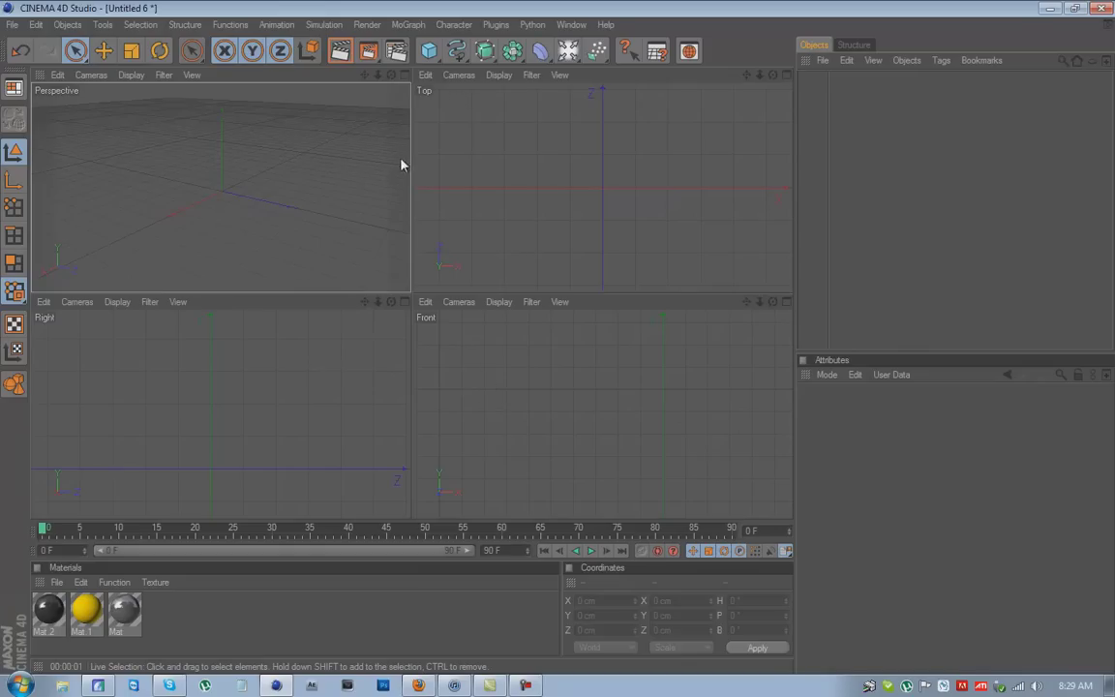
middle_click(459, 368)
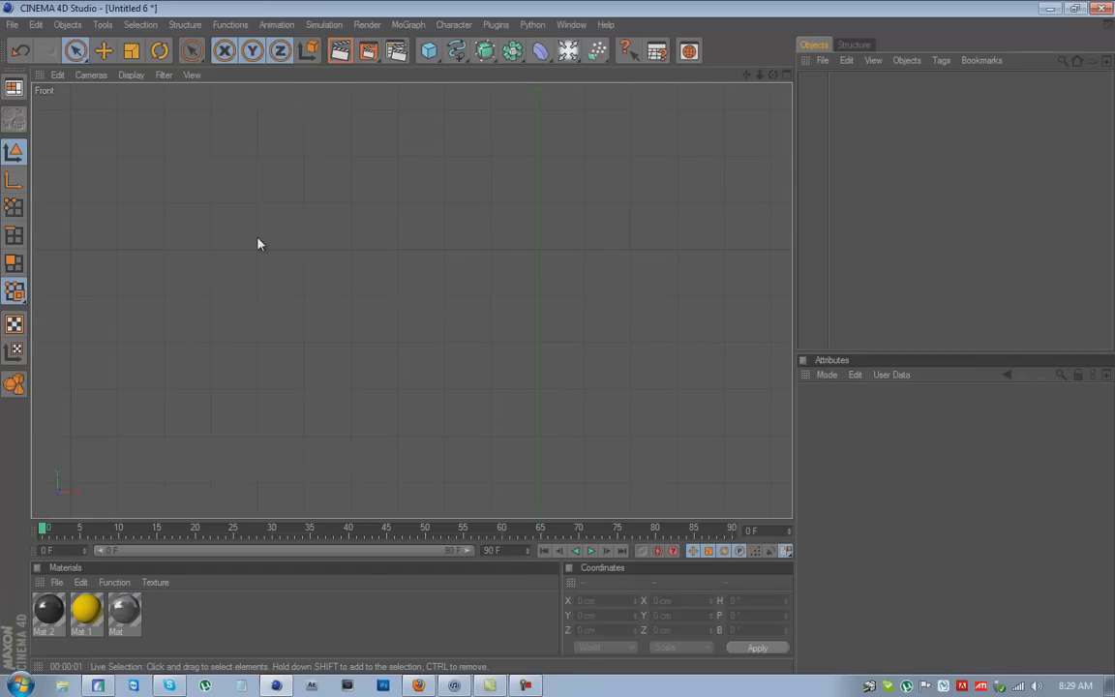
key("shift+v")
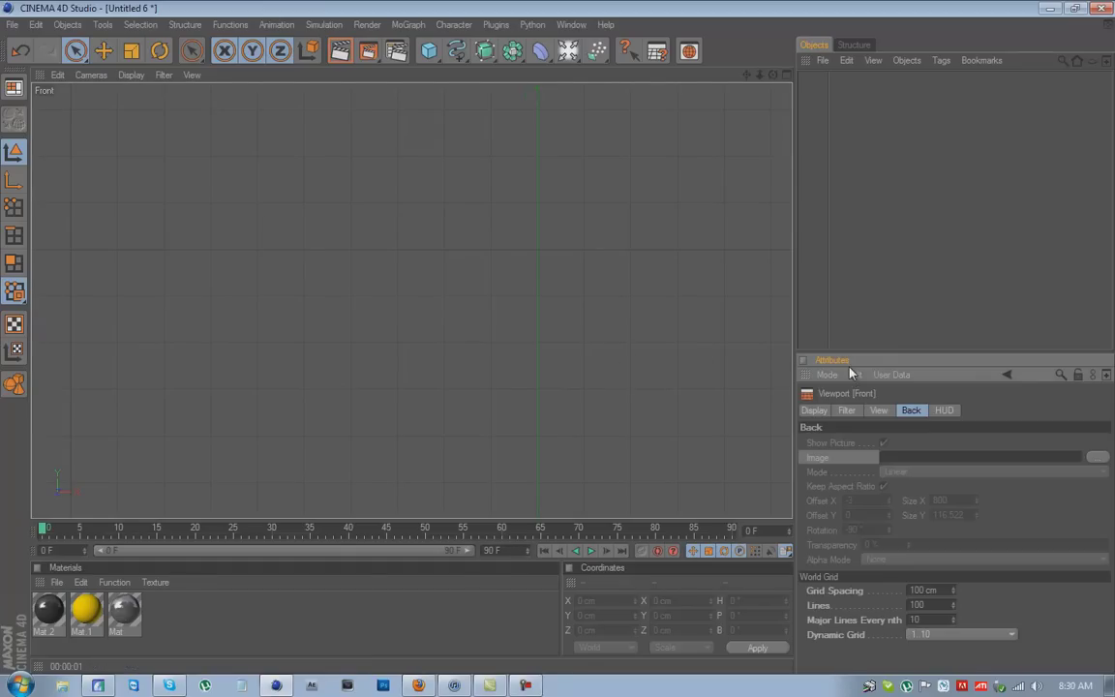
left_click(818, 411)
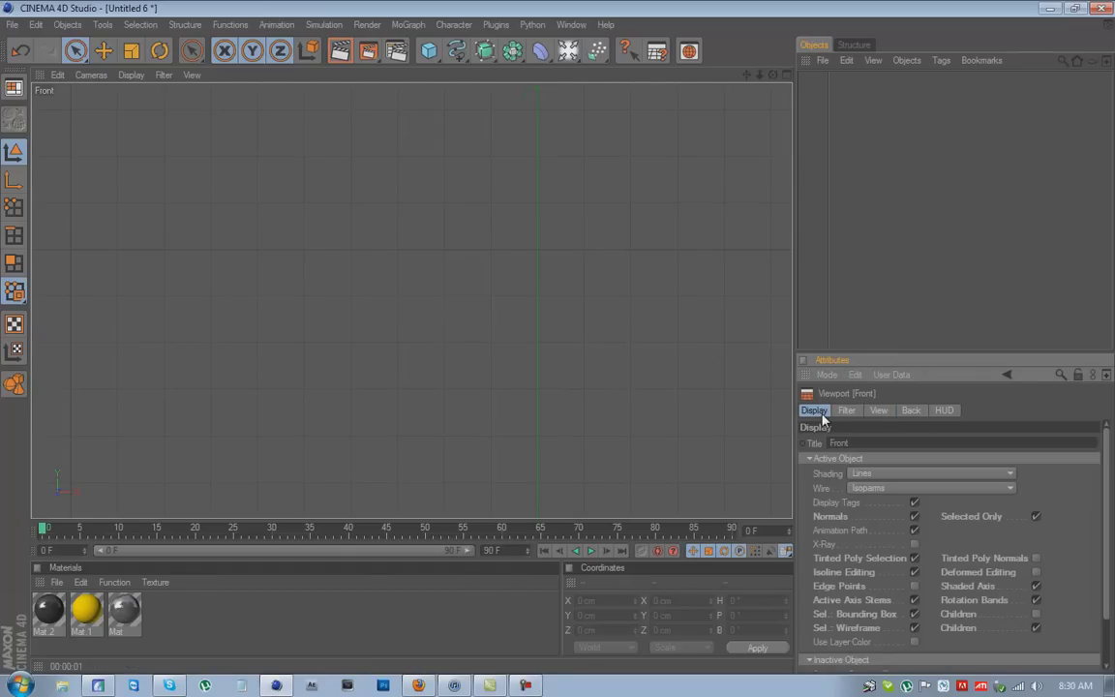
left_click(912, 411)
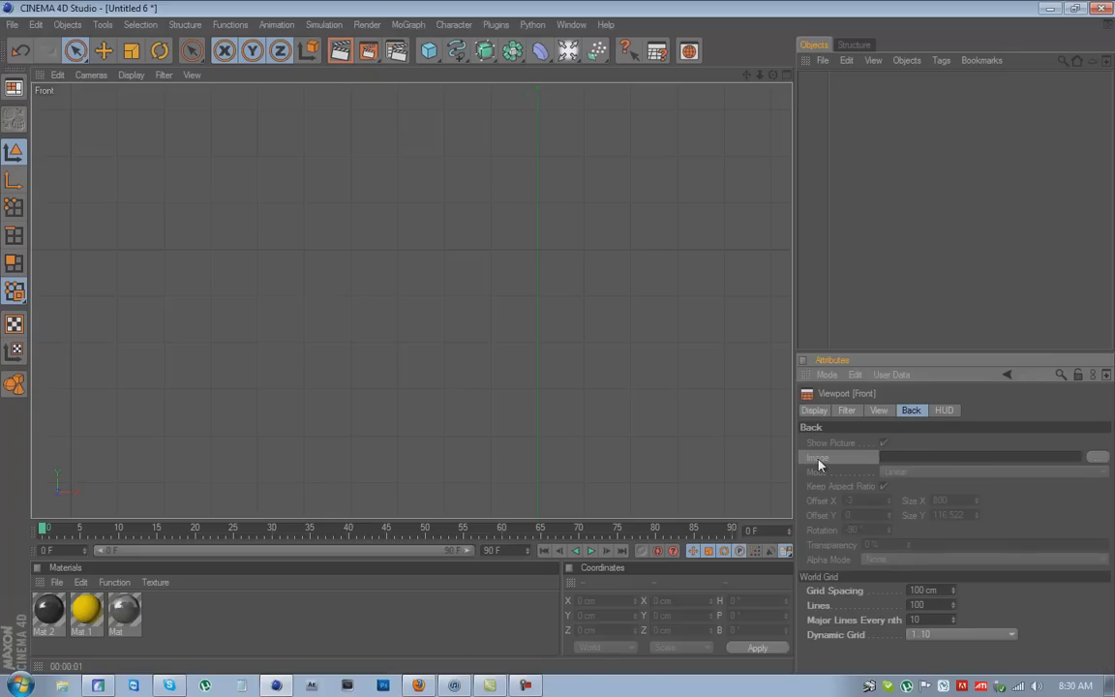
left_click(1099, 457)
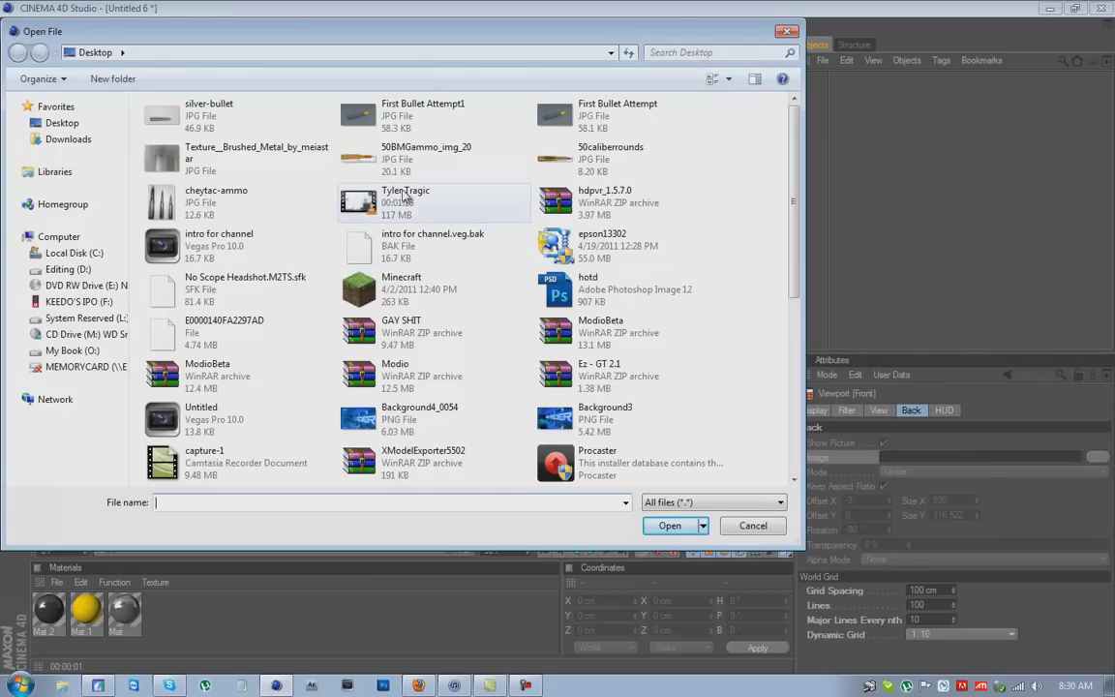
left_click(545, 159)
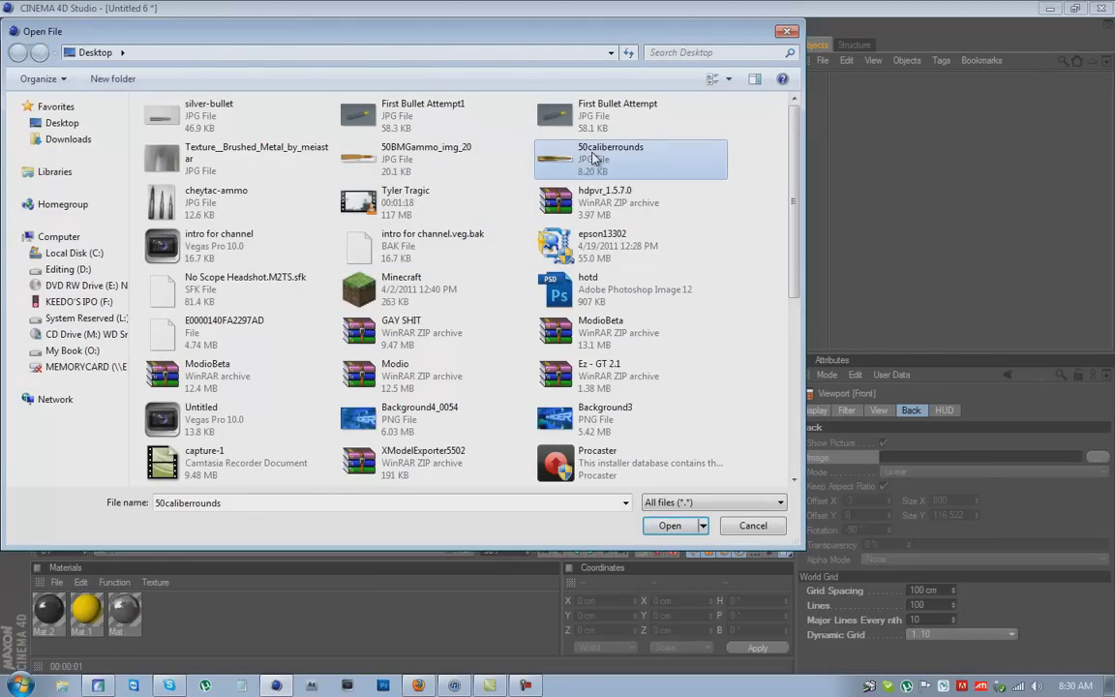
left_click(670, 525)
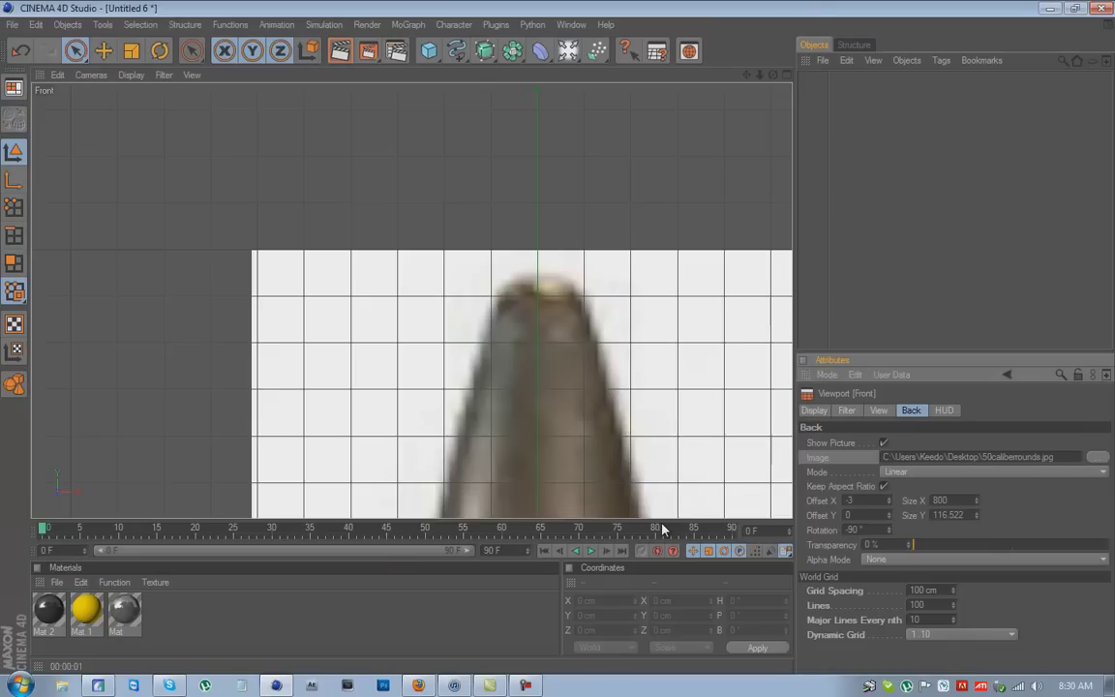
Step: Try shifting the background picture's X offset to -4, and return it to -3
scroll(575, 328, "down", 5)
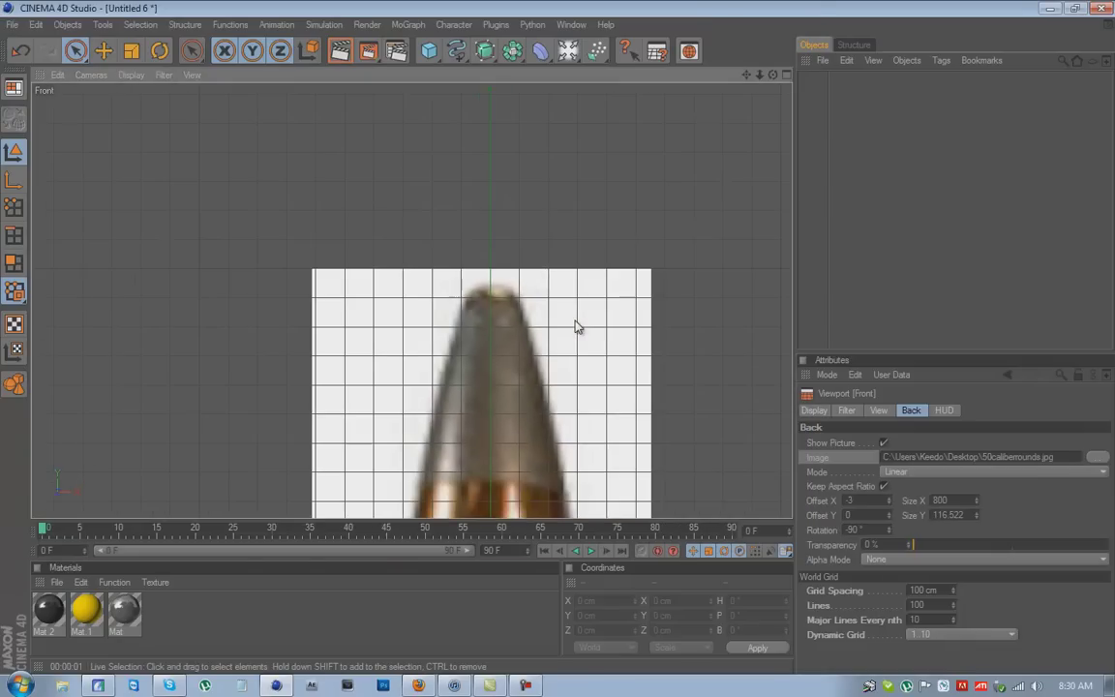
left_click_drag(811, 529, 879, 528)
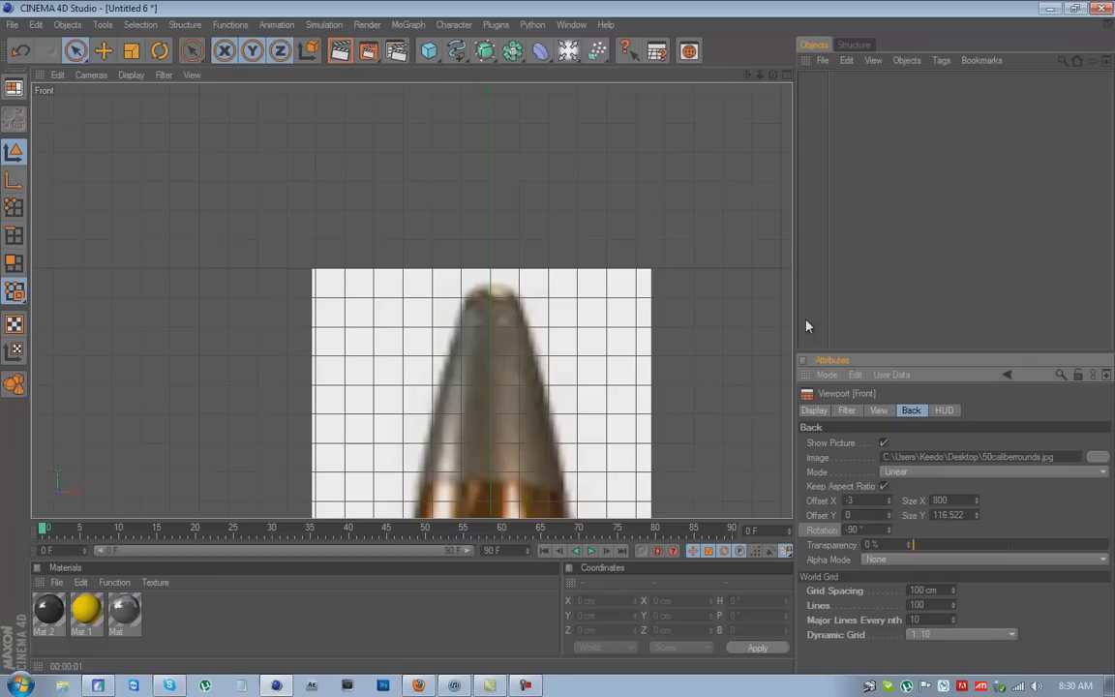
left_click_drag(890, 502, 891, 506)
left_click(891, 504)
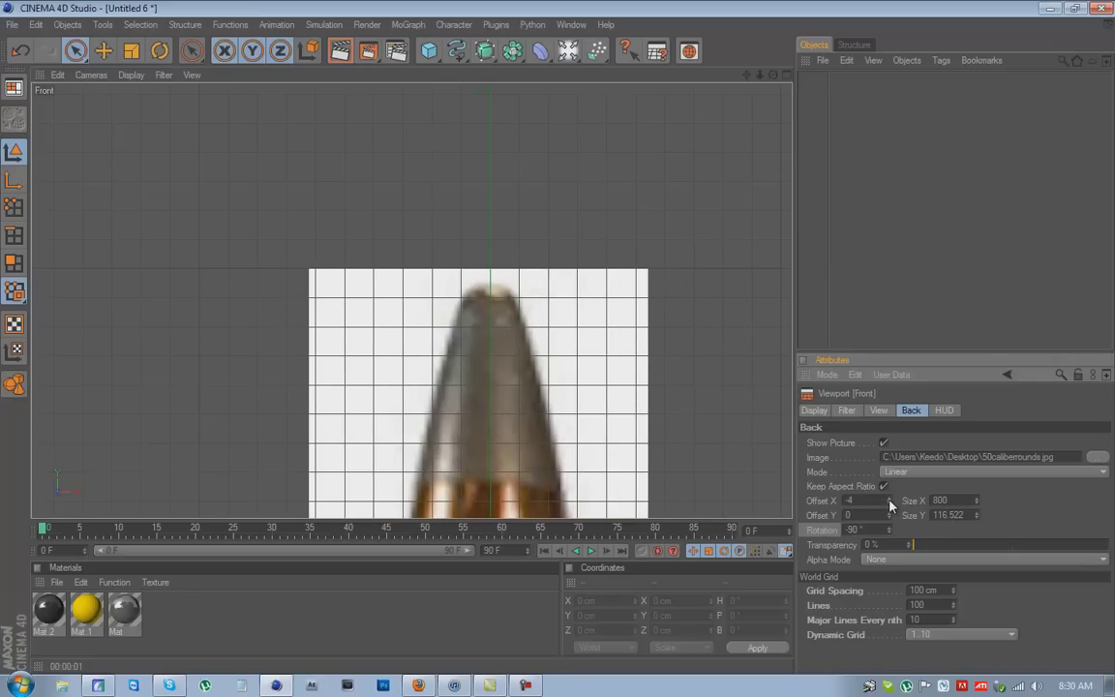
left_click(891, 502)
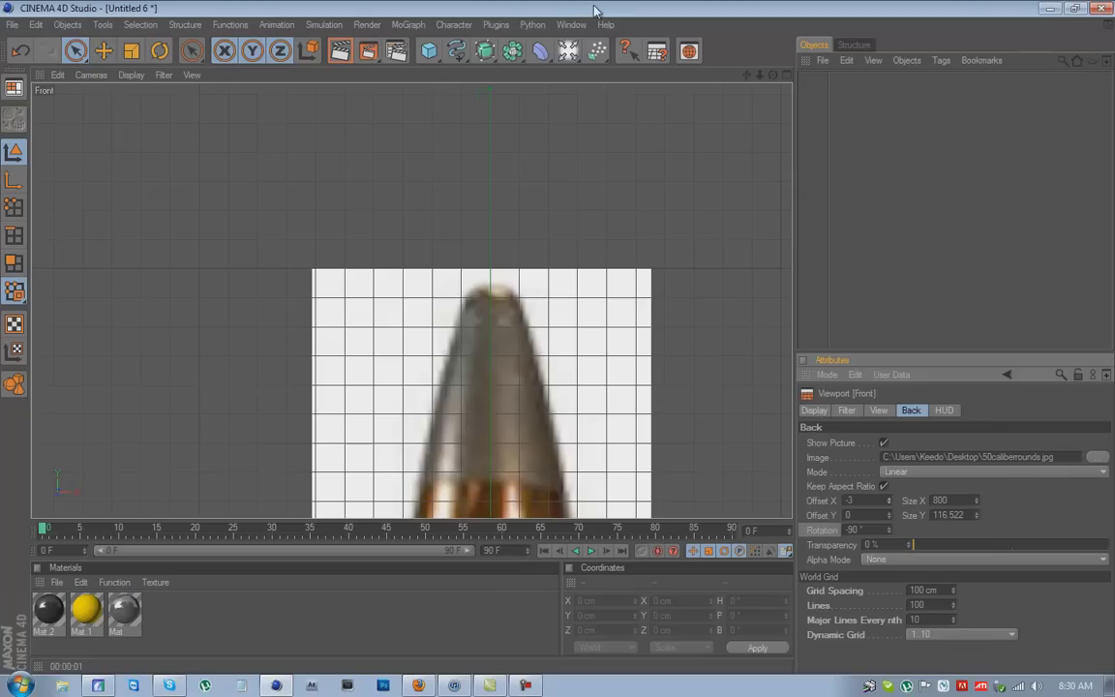
Step: Start a Bezier spline on the central axis at the cartridge's base and trace the left outline around the rim and groove to the case body
left_click_drag(746, 75, 558, 341)
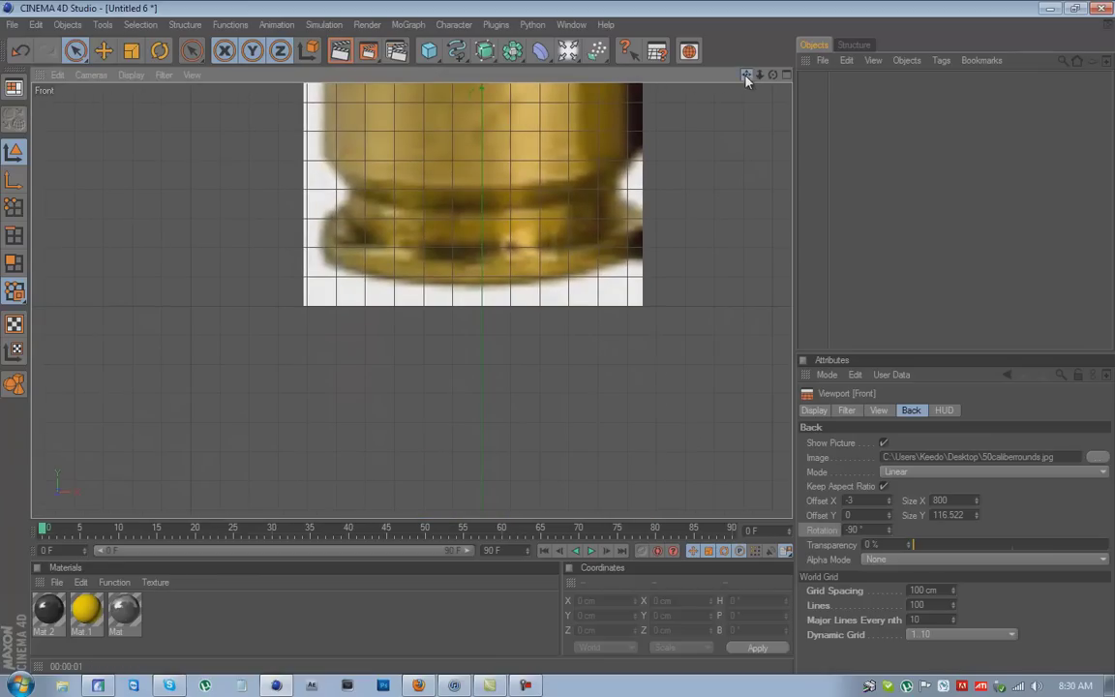
left_click_drag(746, 74, 558, 344)
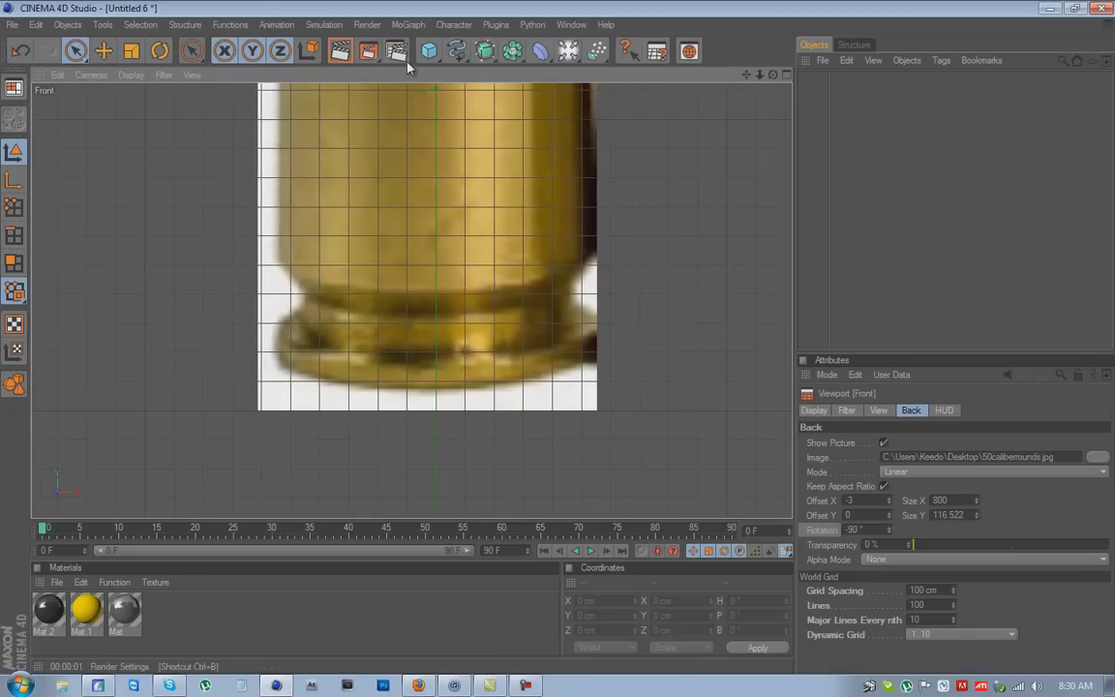
left_click(457, 50)
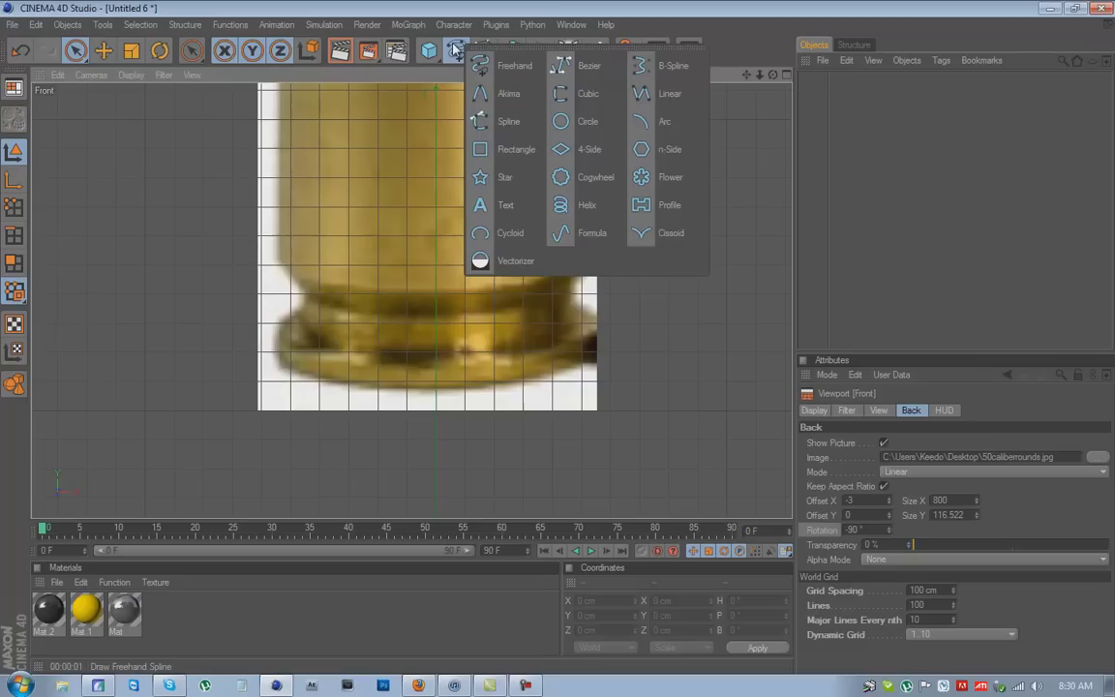
left_click(589, 66)
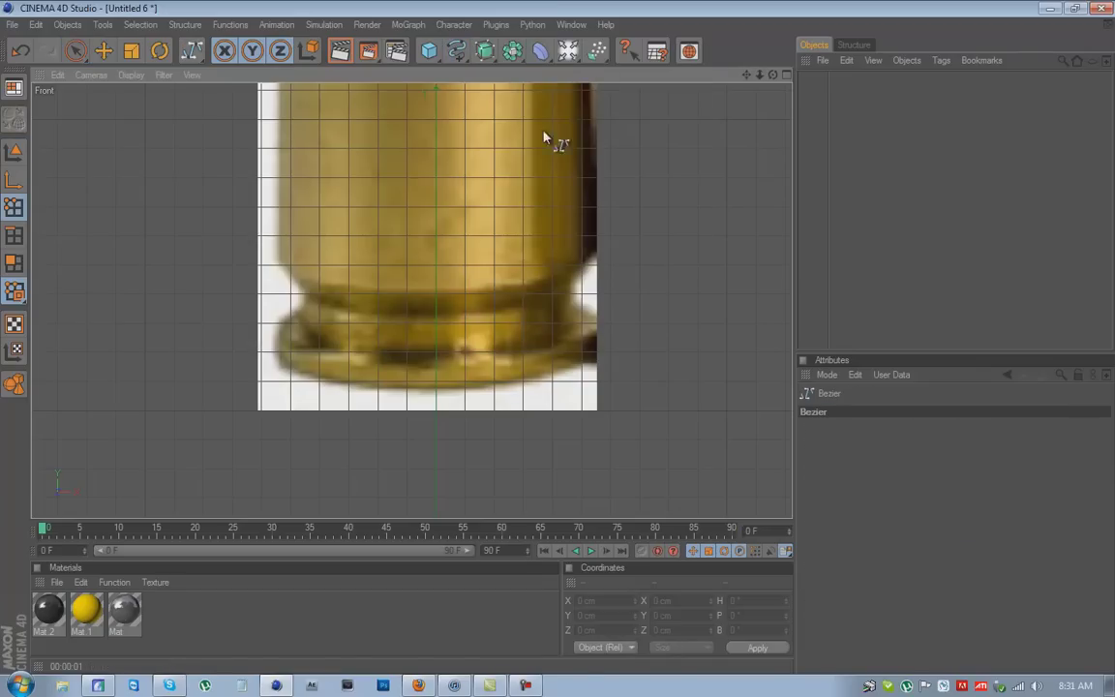
left_click(438, 389)
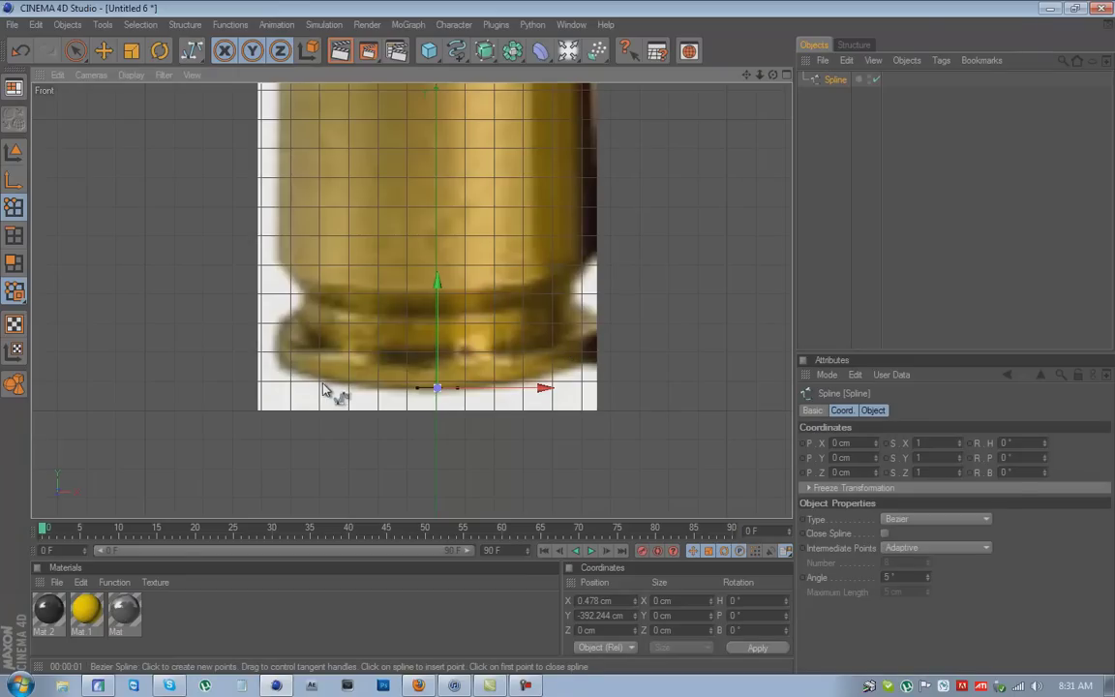
left_click(283, 366)
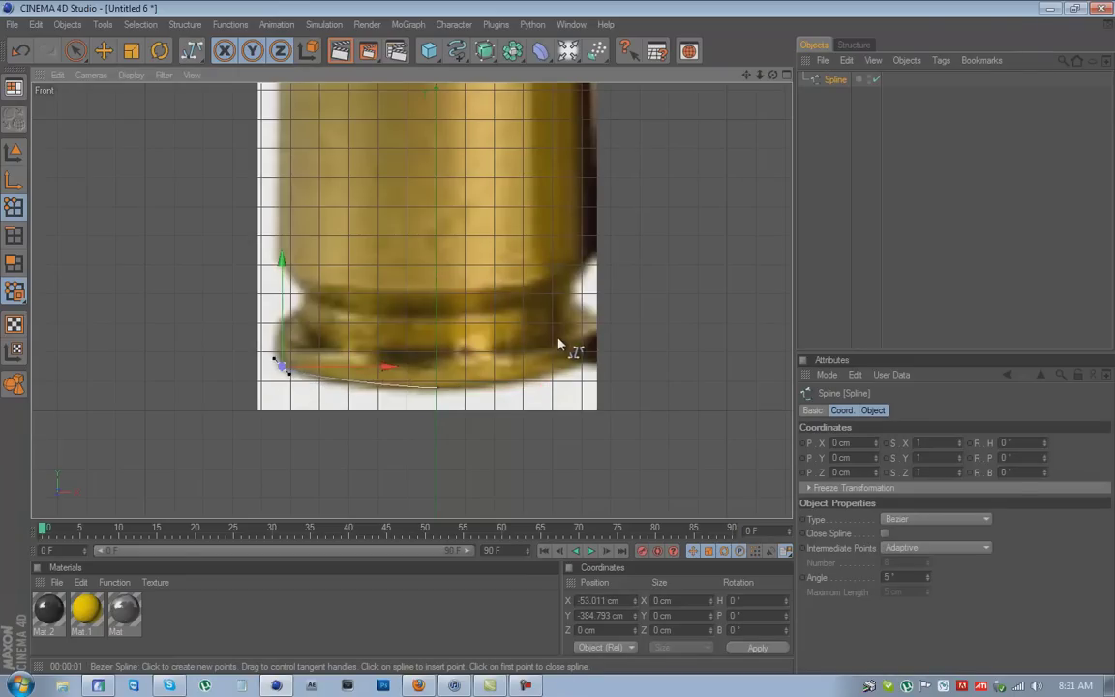
left_click(275, 330)
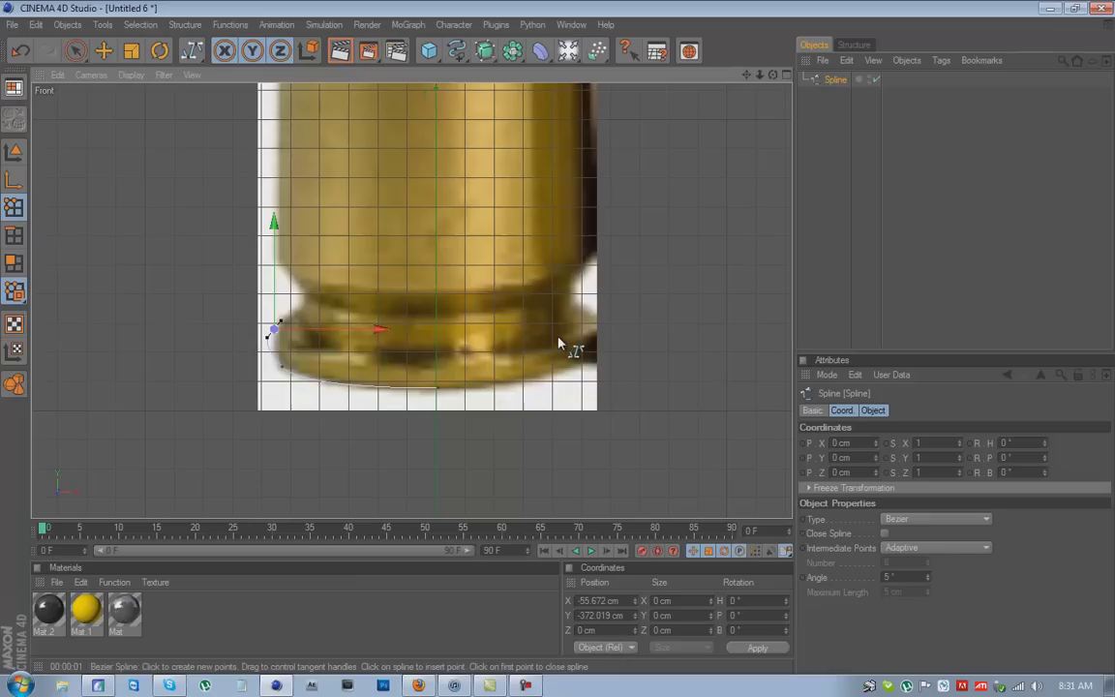
left_click(309, 287)
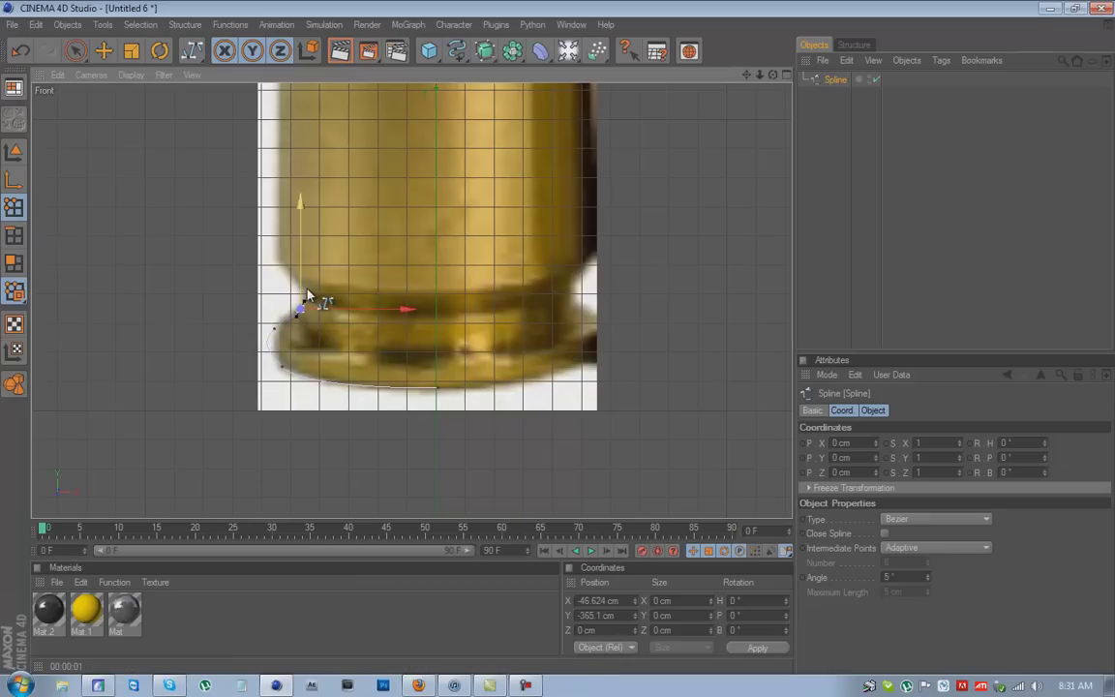
left_click(281, 260)
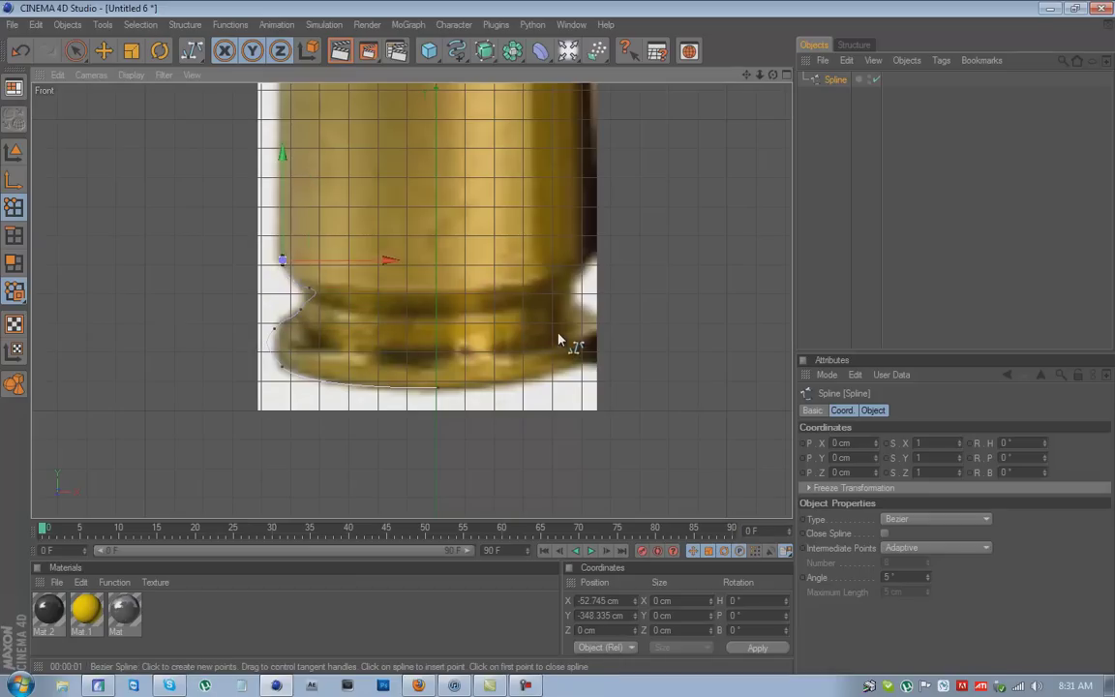
Step: Continue the spline up the case's left side, adding points along the shoulder, neck and case mouth where the bullet begins
left_click_drag(746, 75, 546, 368)
left_click_drag(378, 282, 383, 265)
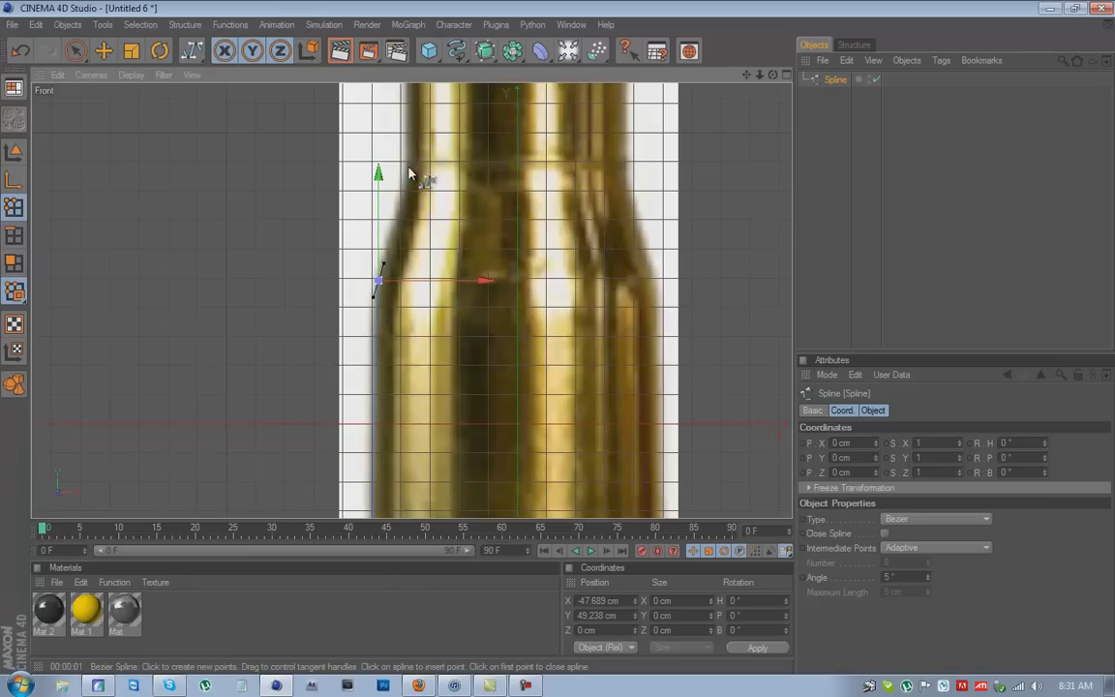
left_click_drag(407, 168, 409, 147)
left_click_drag(746, 75, 564, 359)
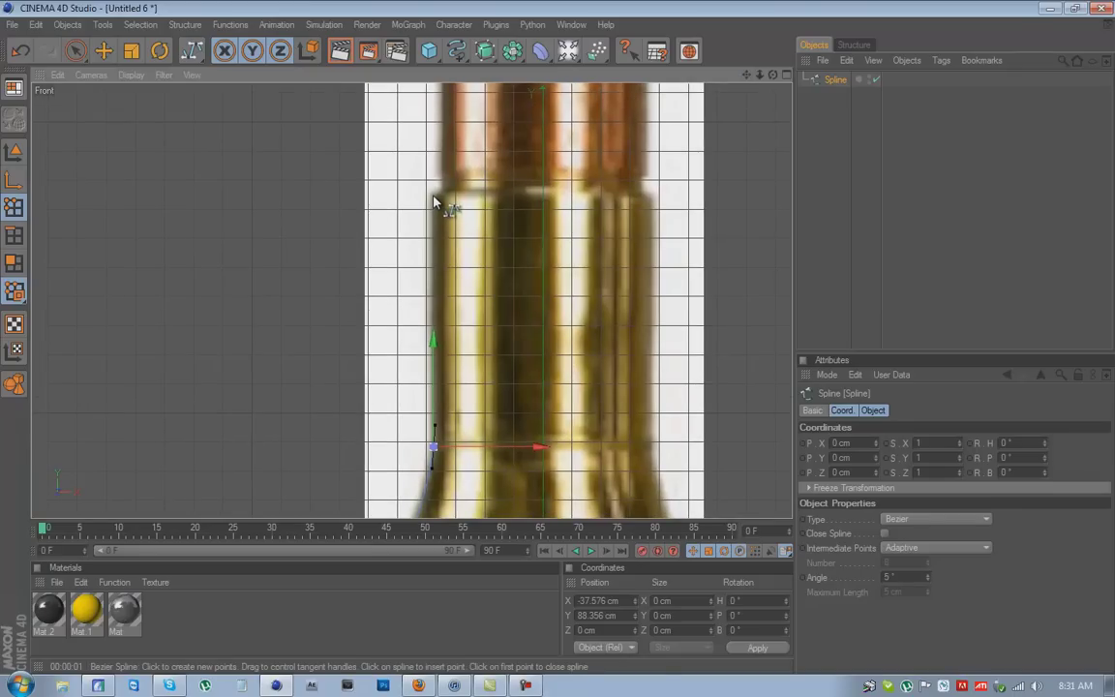
left_click_drag(432, 196, 442, 200)
left_click(442, 178)
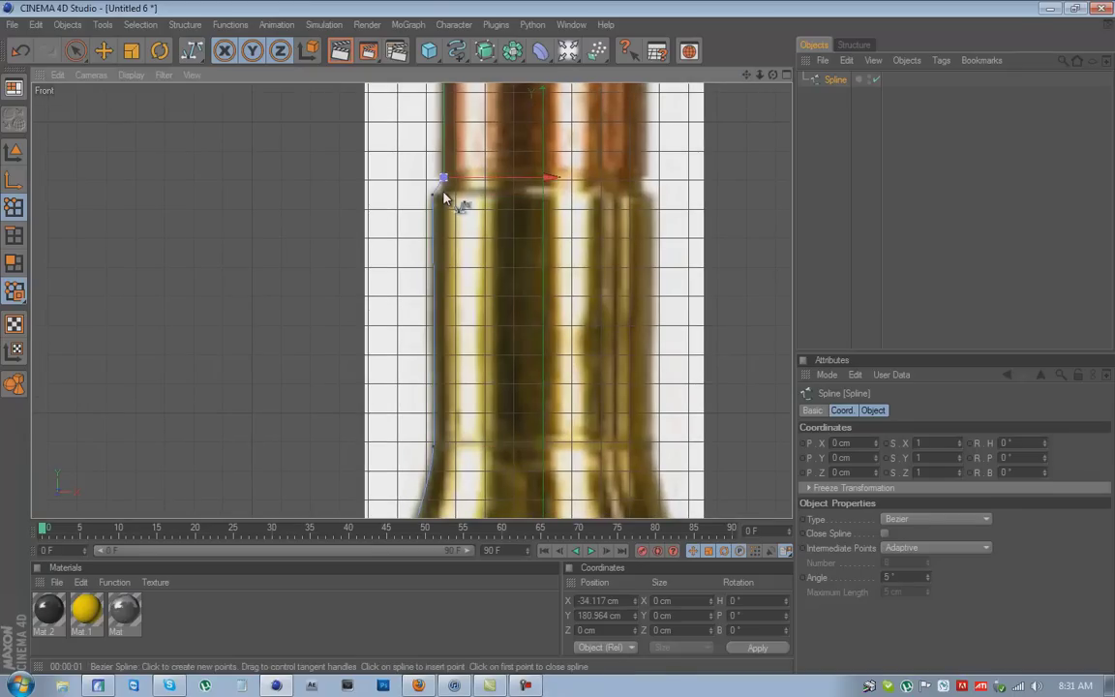
left_click(416, 164)
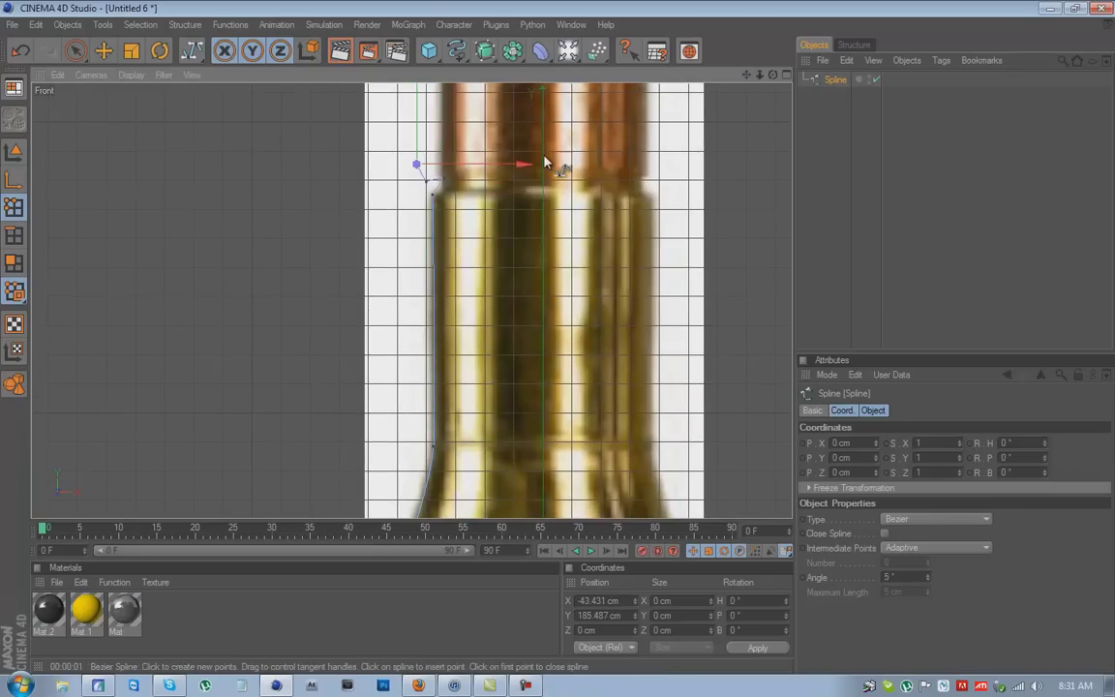
Step: Extend the spline to an end point on the central axis above the bullet's tip, curving it along the left edge
left_click_drag(744, 76, 745, 126)
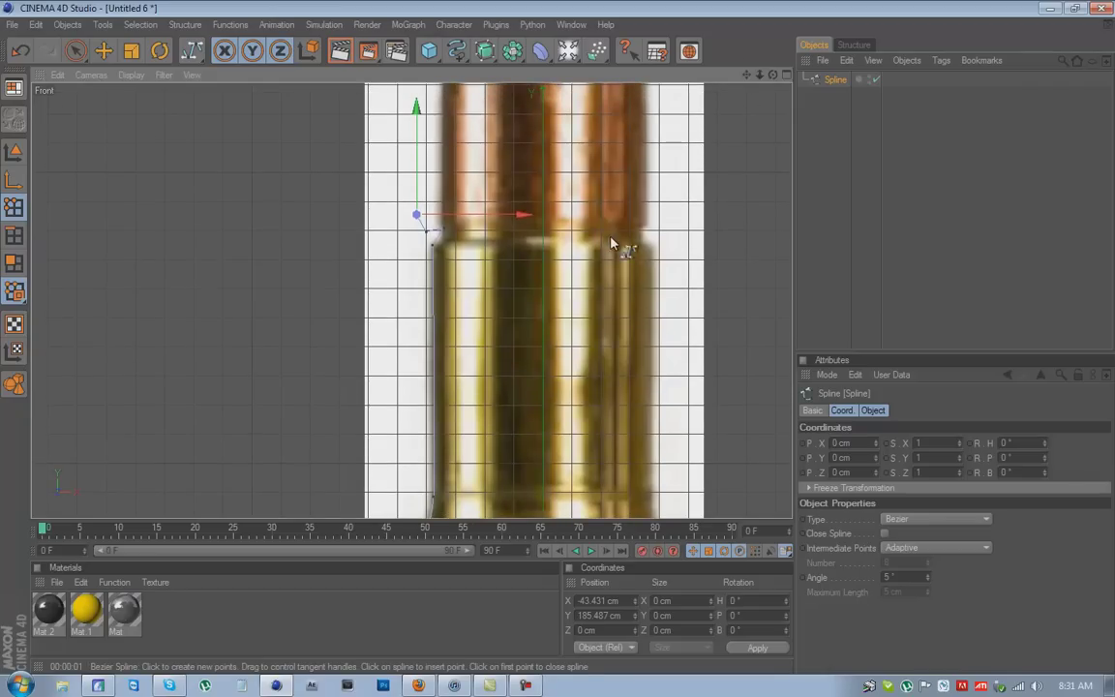
left_click_drag(748, 75, 558, 338)
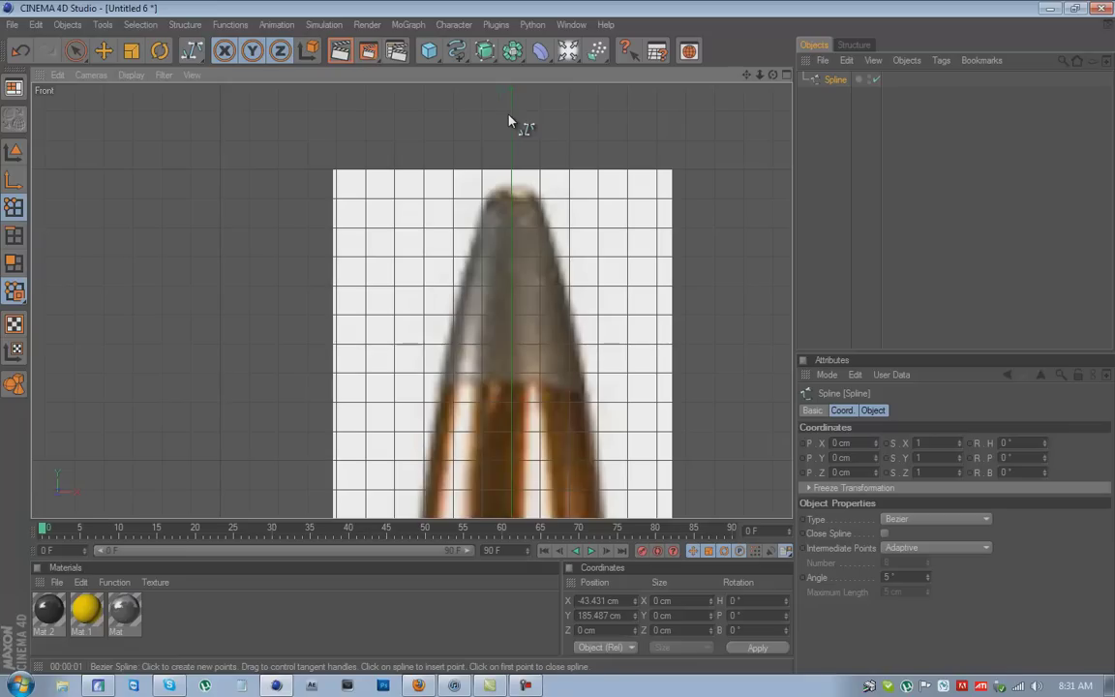
left_click_drag(511, 135, 558, 344)
left_click_drag(748, 74, 559, 292)
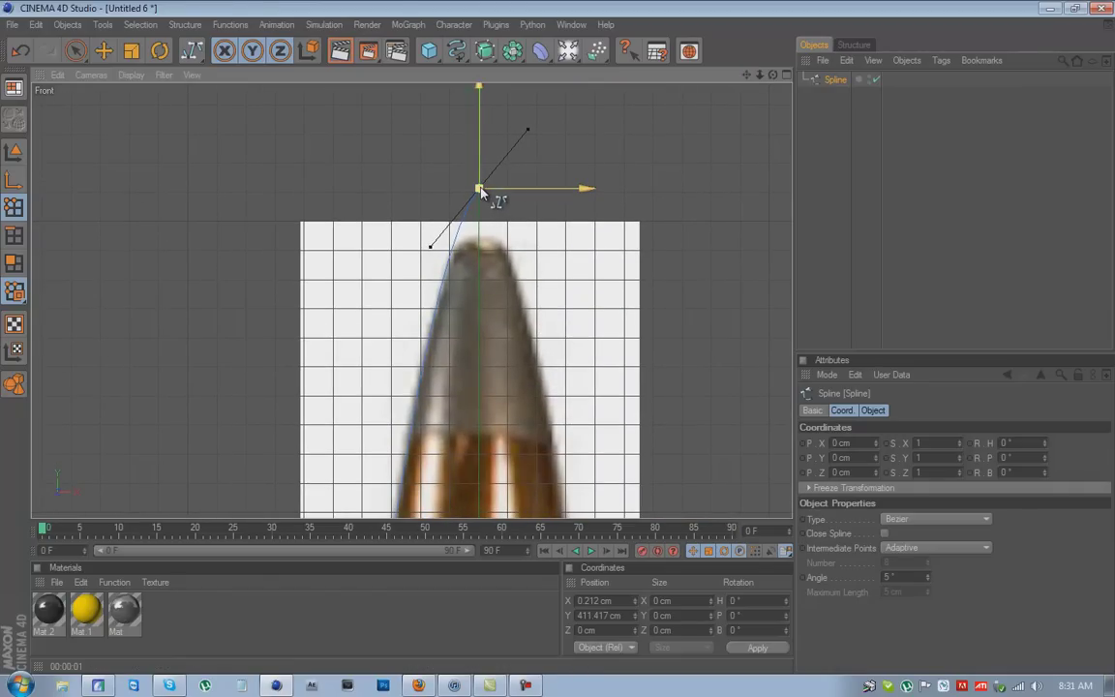
Step: Set the X position of the spline's end point above the tip and of its start point at the base to 0 cm
double_click(600, 601)
key("BackSpace")
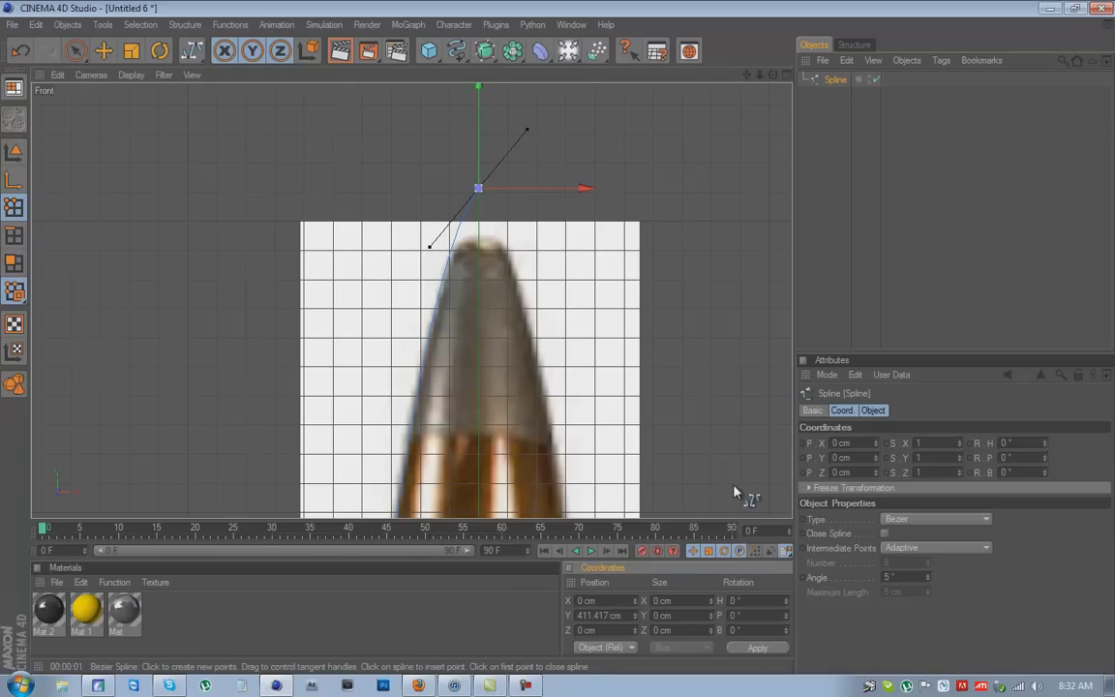
left_click_drag(746, 76, 559, 344)
left_click(104, 51)
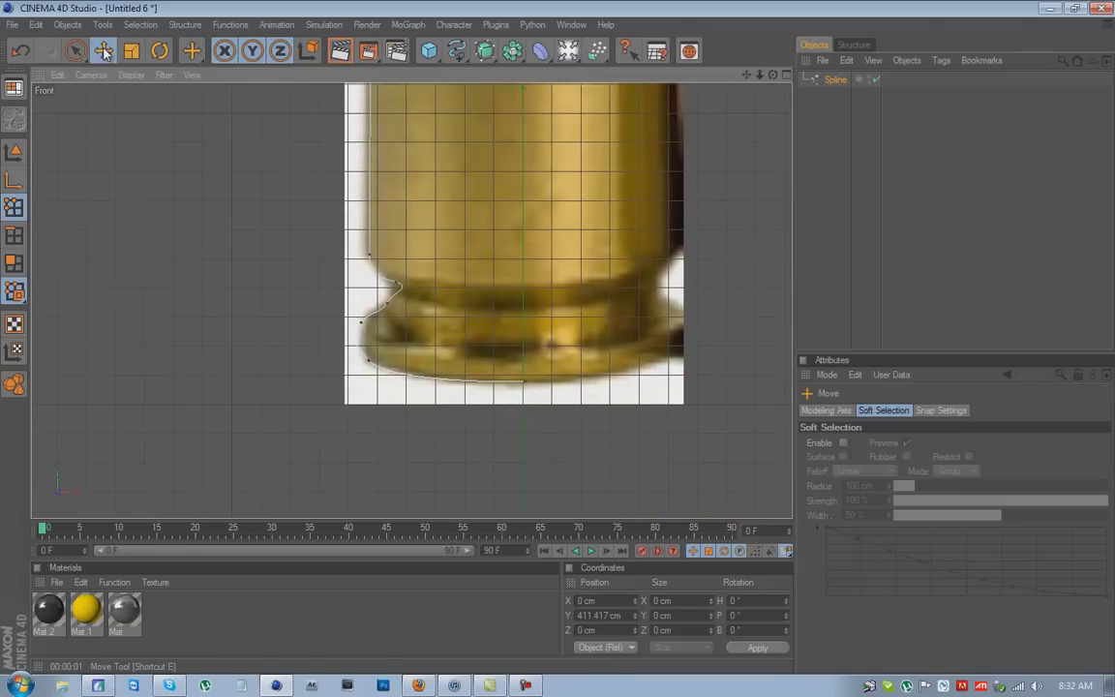
left_click(523, 383)
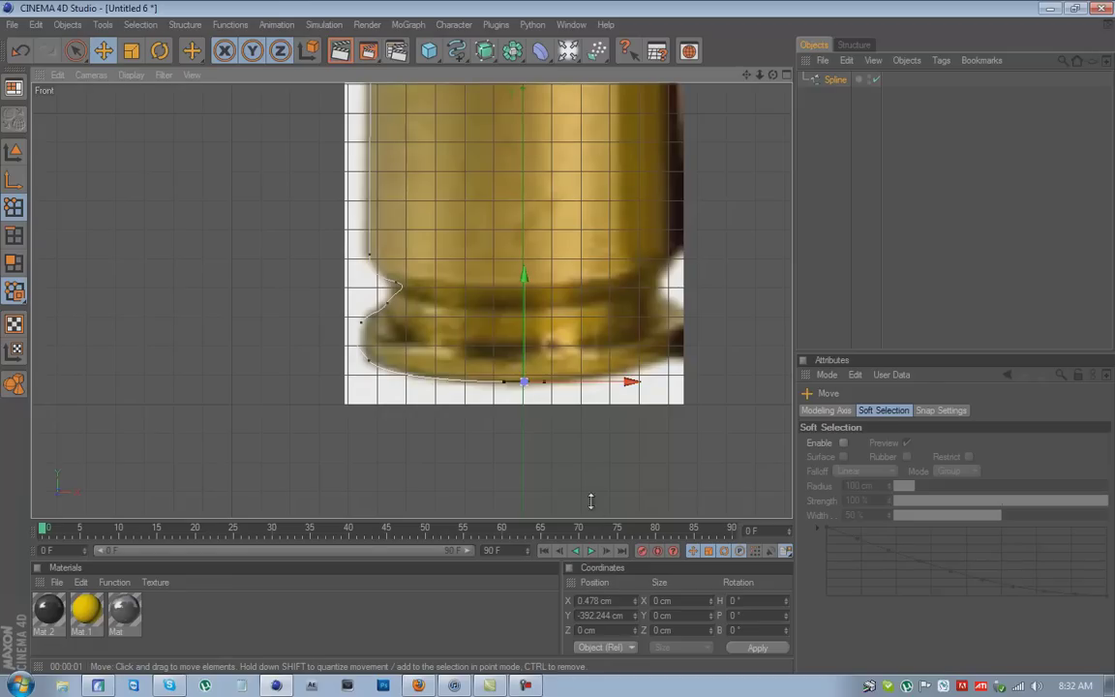
left_click(603, 600)
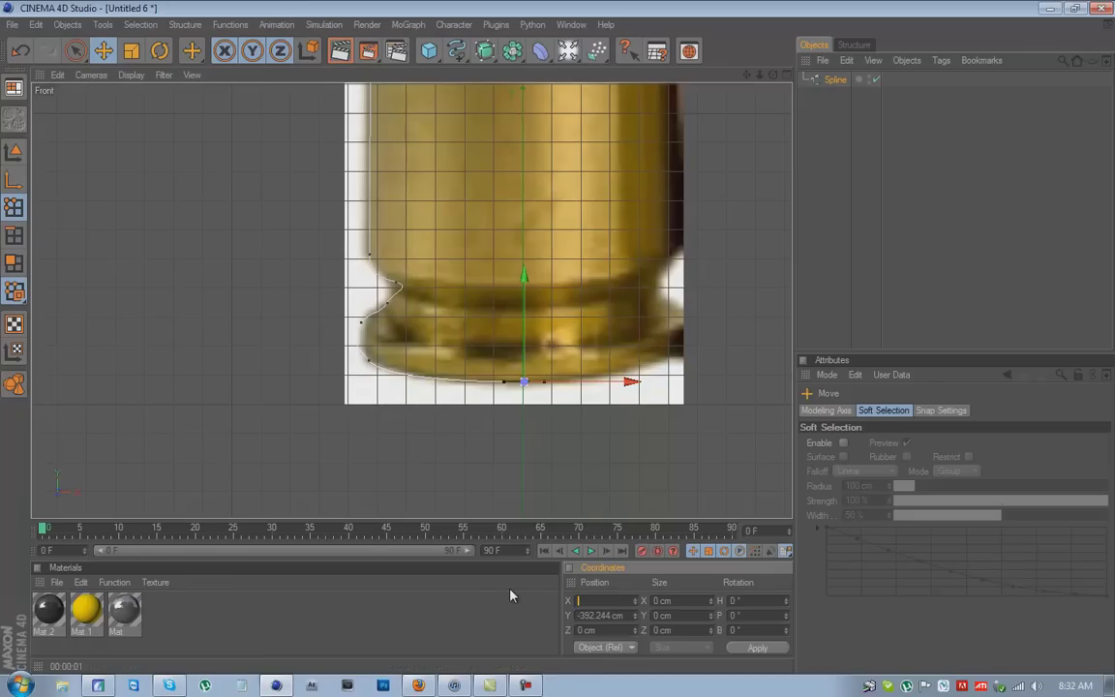
key("BackSpace")
left_click(758, 648)
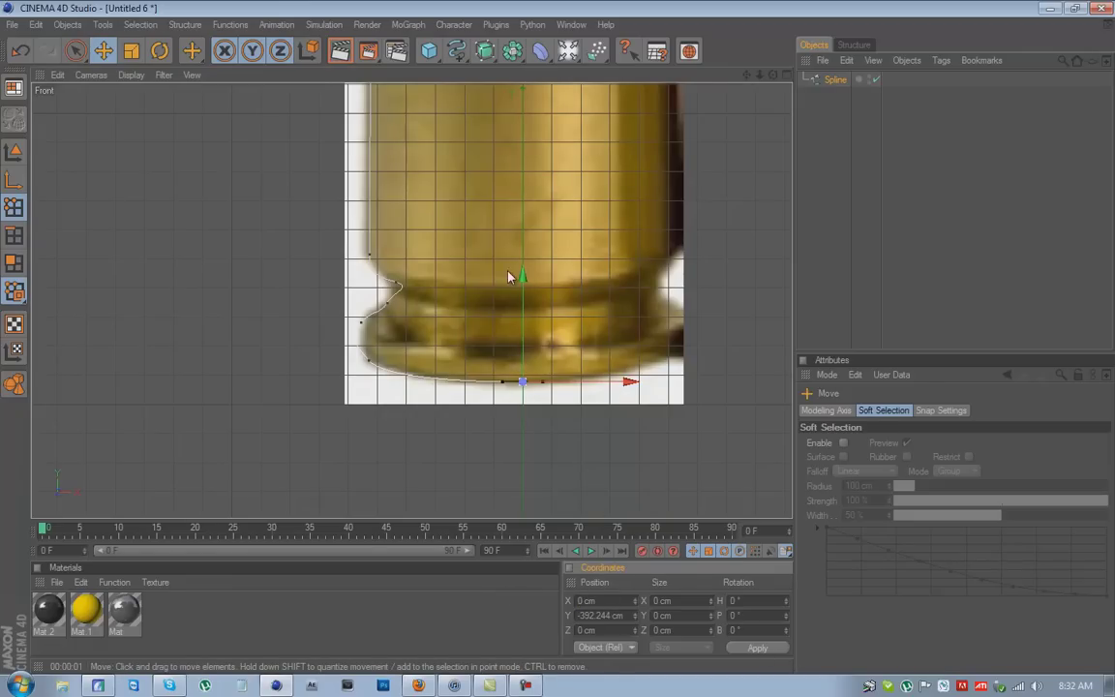
Step: Move the rim's lower corner point onto the picture's edge at about X -53.33 cm, Y -384.15 cm
scroll(426, 350, "up", 5)
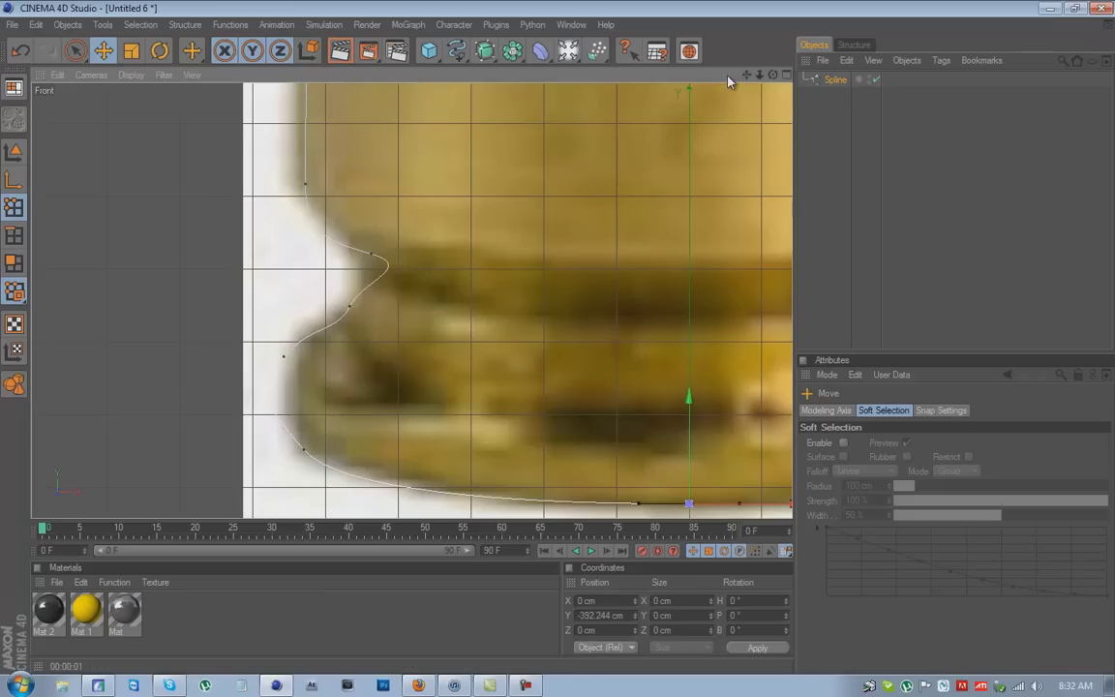
left_click_drag(745, 76, 560, 341)
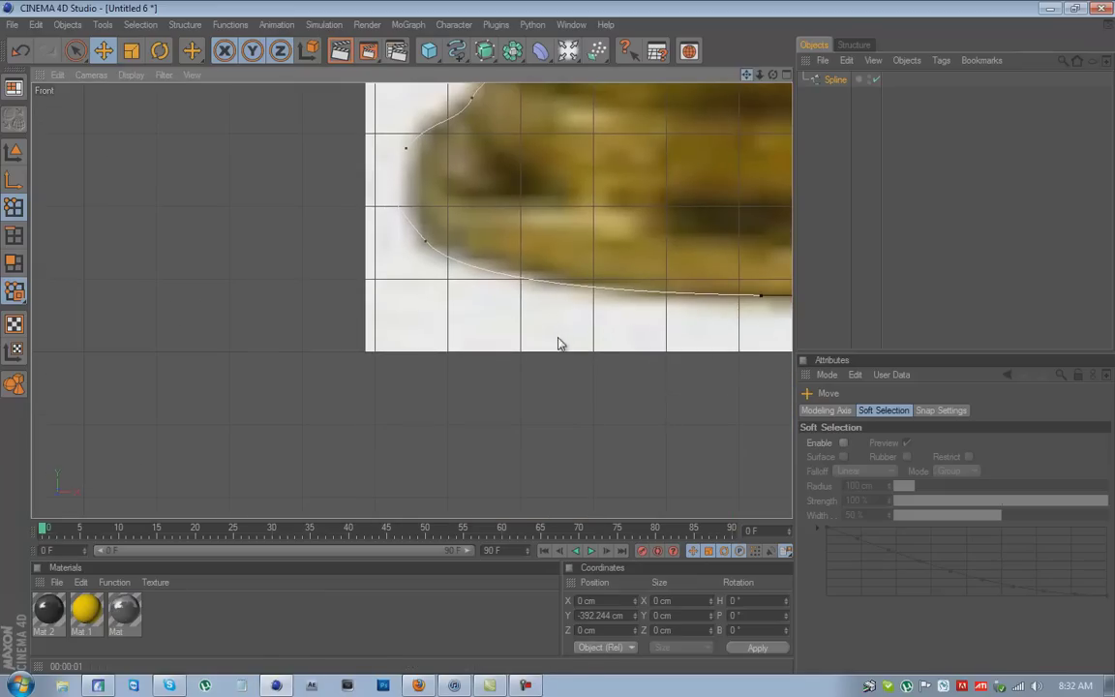
left_click(426, 241)
left_click_drag(427, 242, 423, 236)
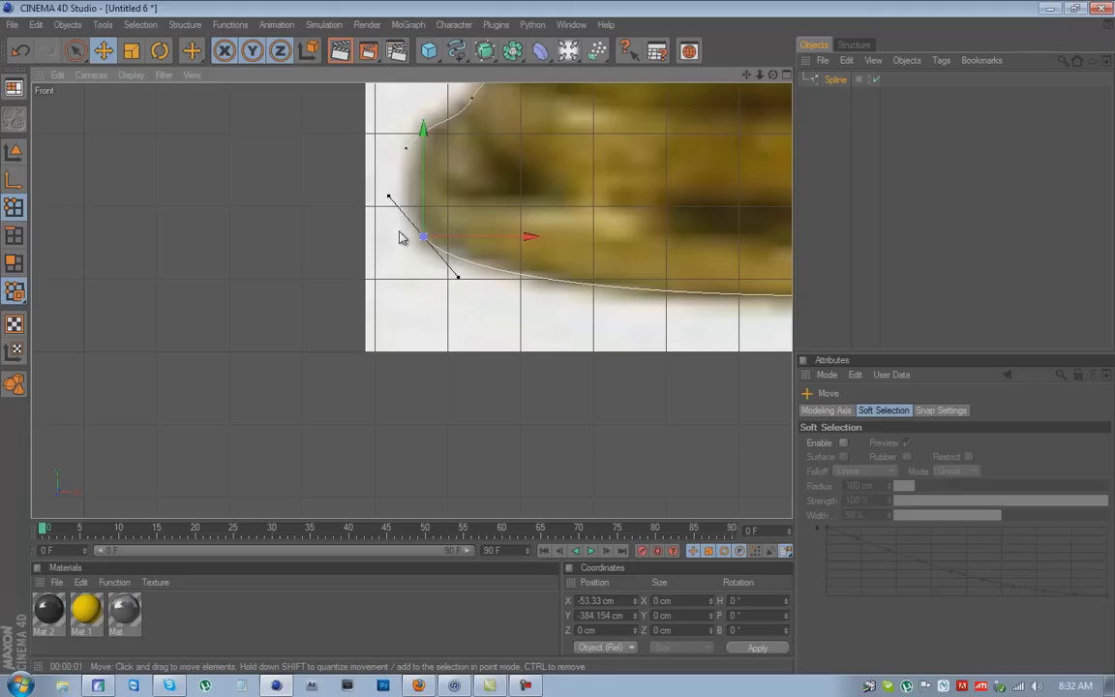
Step: Copy the lower rim point's X position and turn only its upper tangent handle straight up
double_click(594, 601)
right_click(596, 601)
left_click(613, 617)
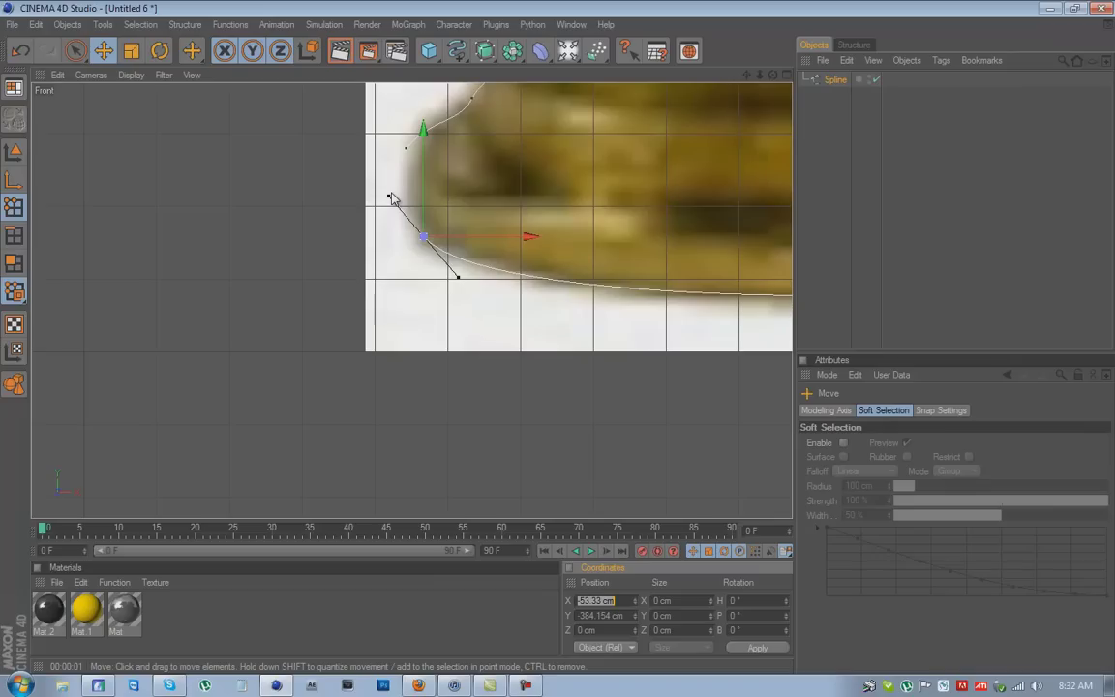
left_click_drag(388, 194, 423, 187, "shift")
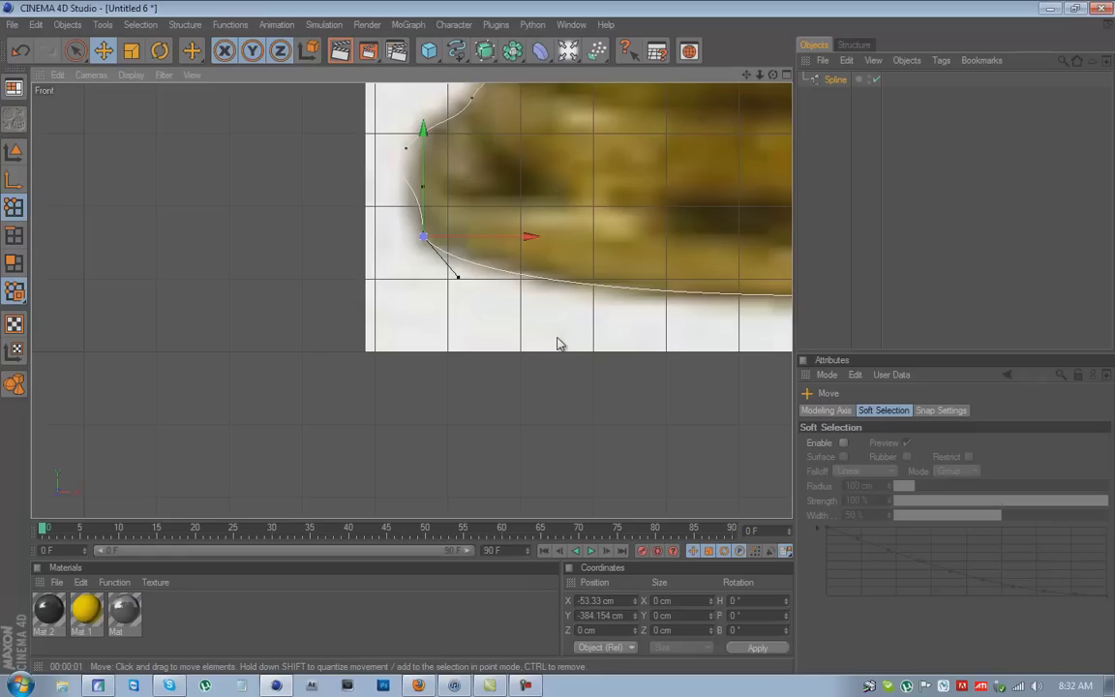
Step: Move the rim's upper point onto the picture's edge at about X -53.97 cm, Y -370.63 cm
scroll(389, 208, "up", 5)
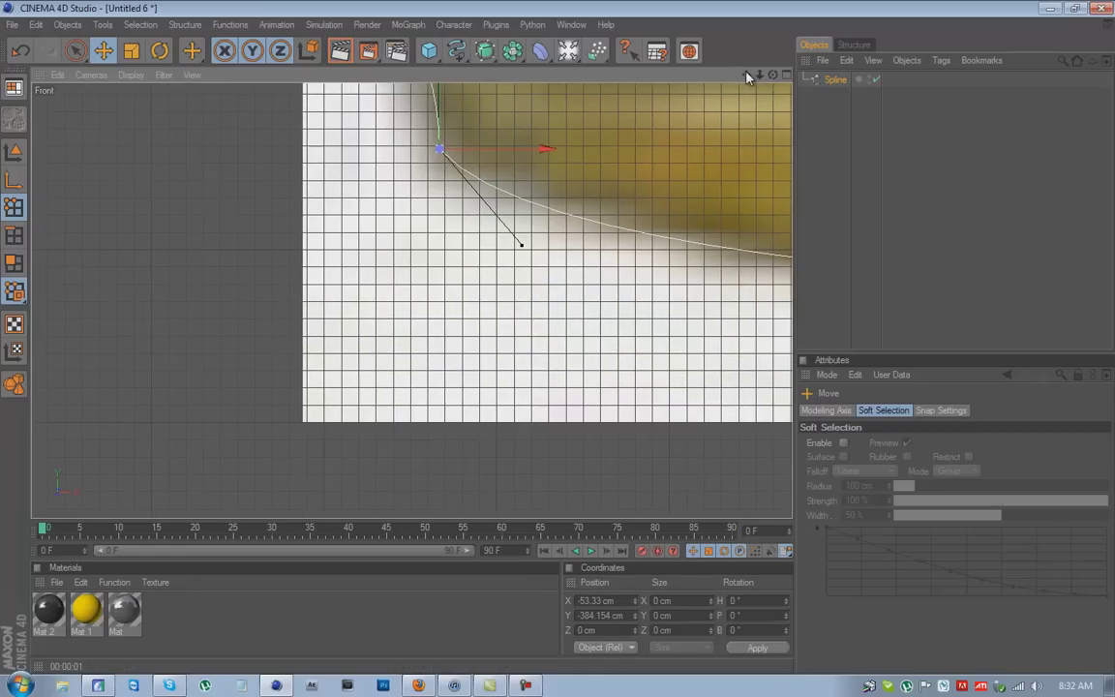
left_click_drag(747, 75, 735, 284)
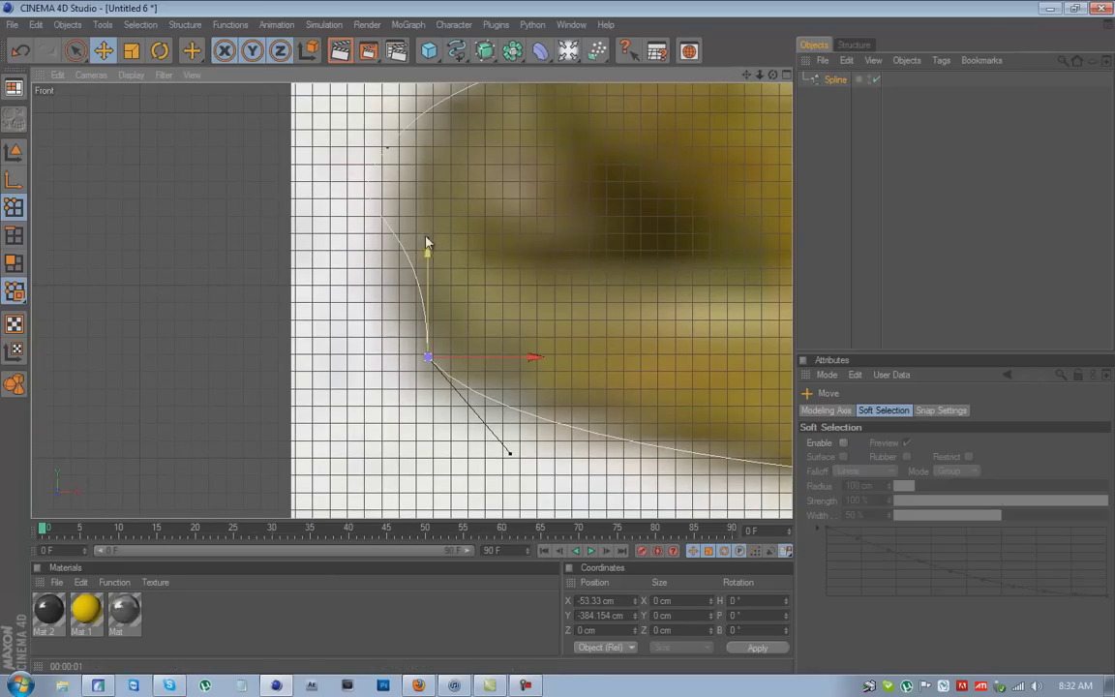
left_click_drag(519, 386, 555, 341)
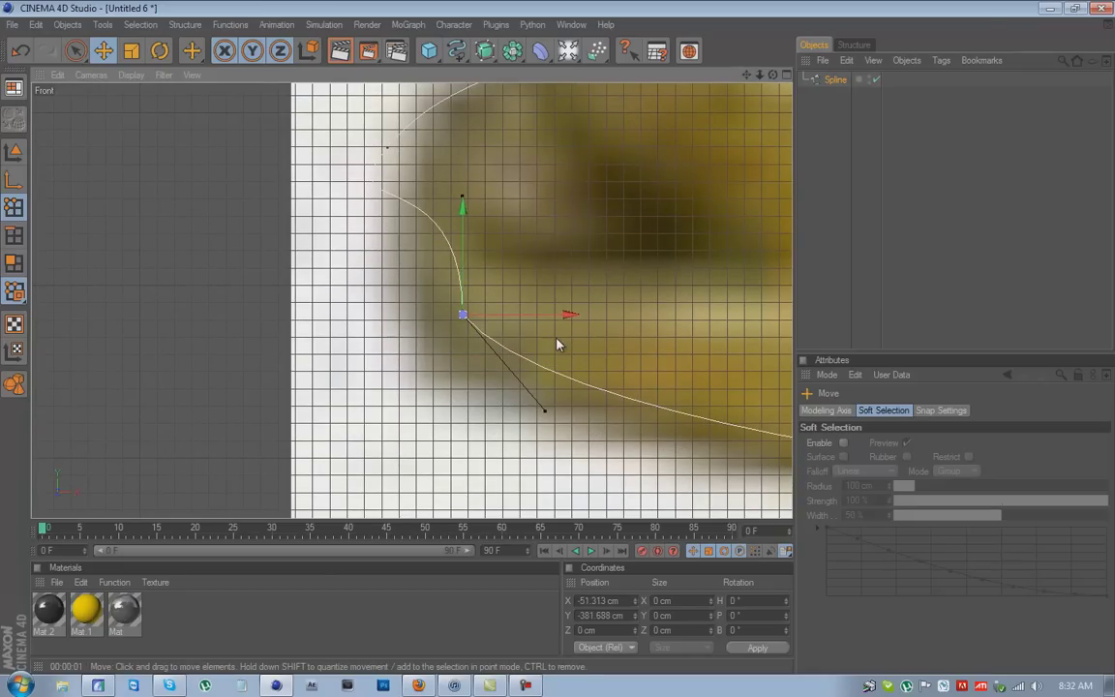
left_click(26, 51)
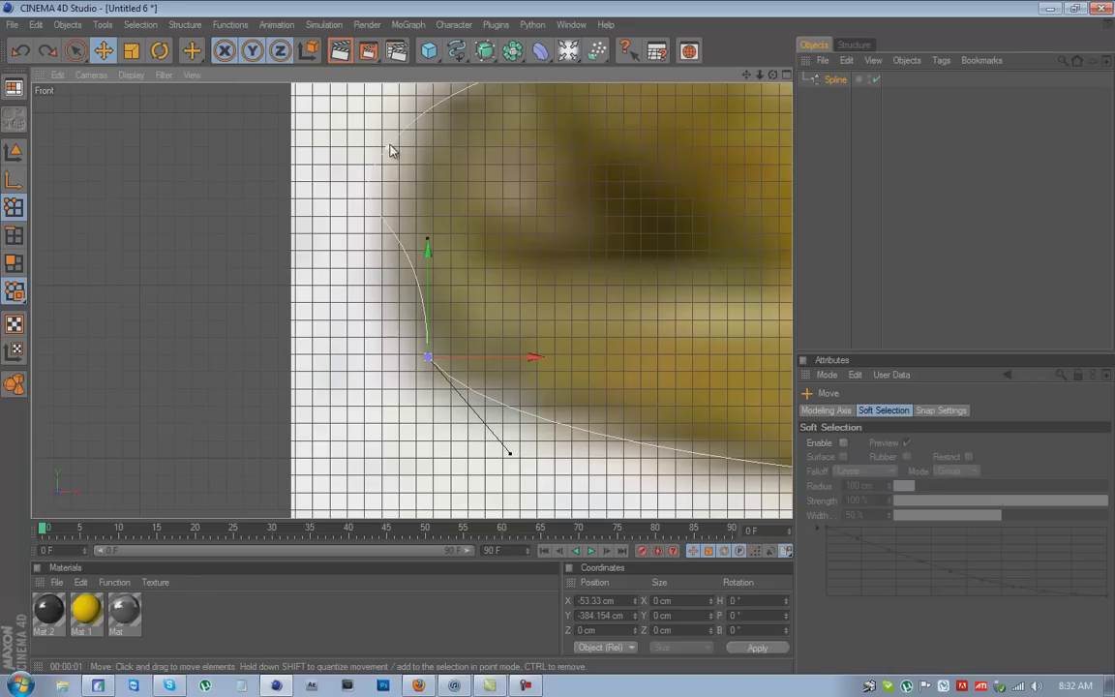
left_click(389, 148)
left_click_drag(390, 148, 416, 127)
left_click_drag(558, 339, 560, 336)
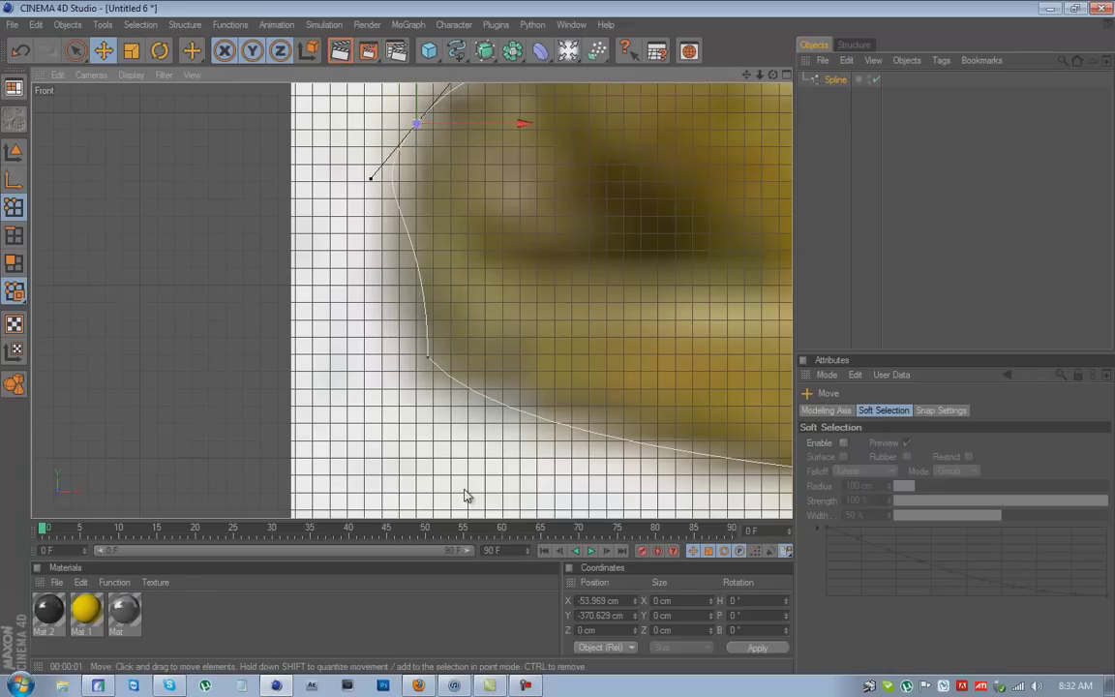
Step: Set the upper rim point's X position to the copied -53.33 cm and turn only its lower tangent handle straight down
double_click(598, 600)
right_click(601, 599)
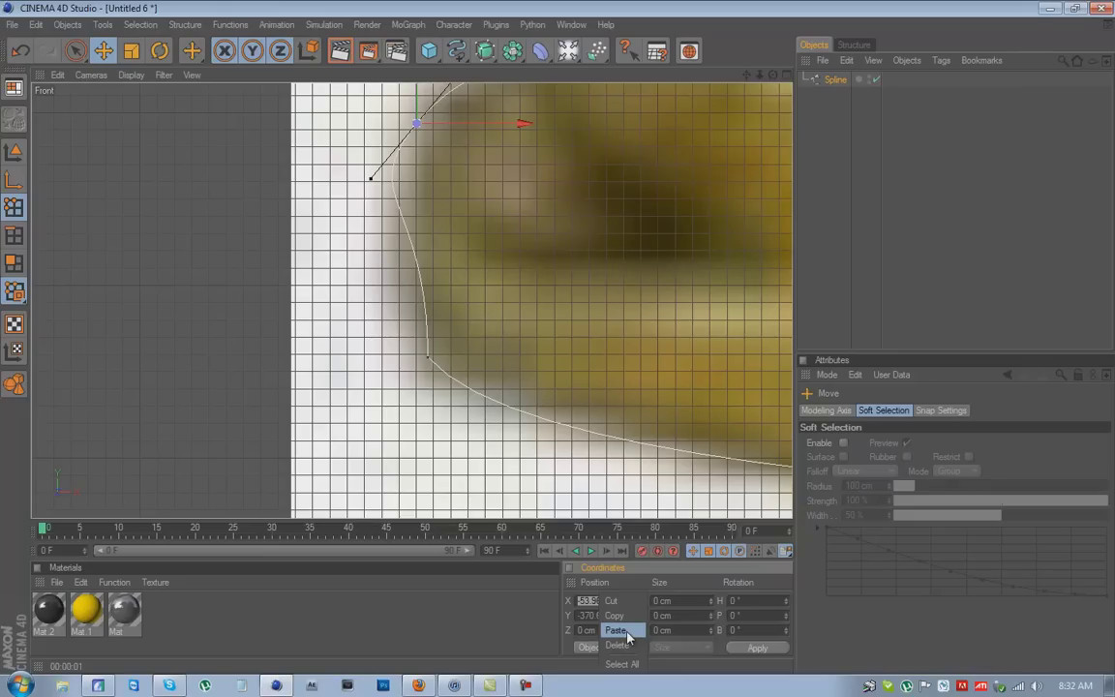
left_click(617, 630)
left_click(742, 651)
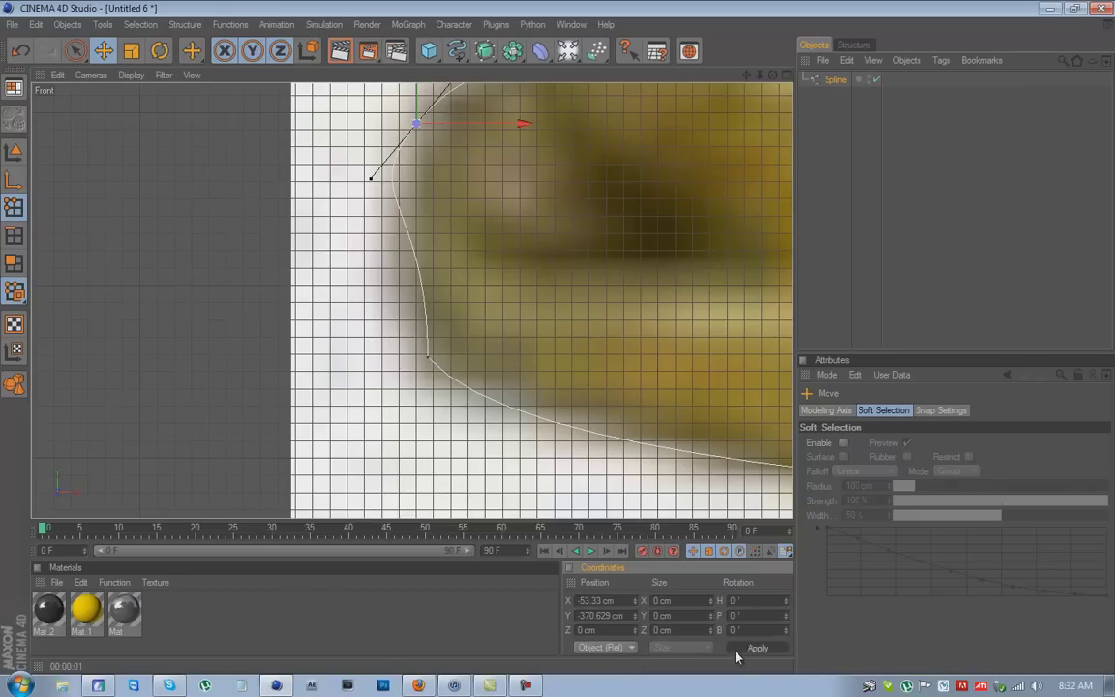
left_click_drag(749, 78, 746, 146)
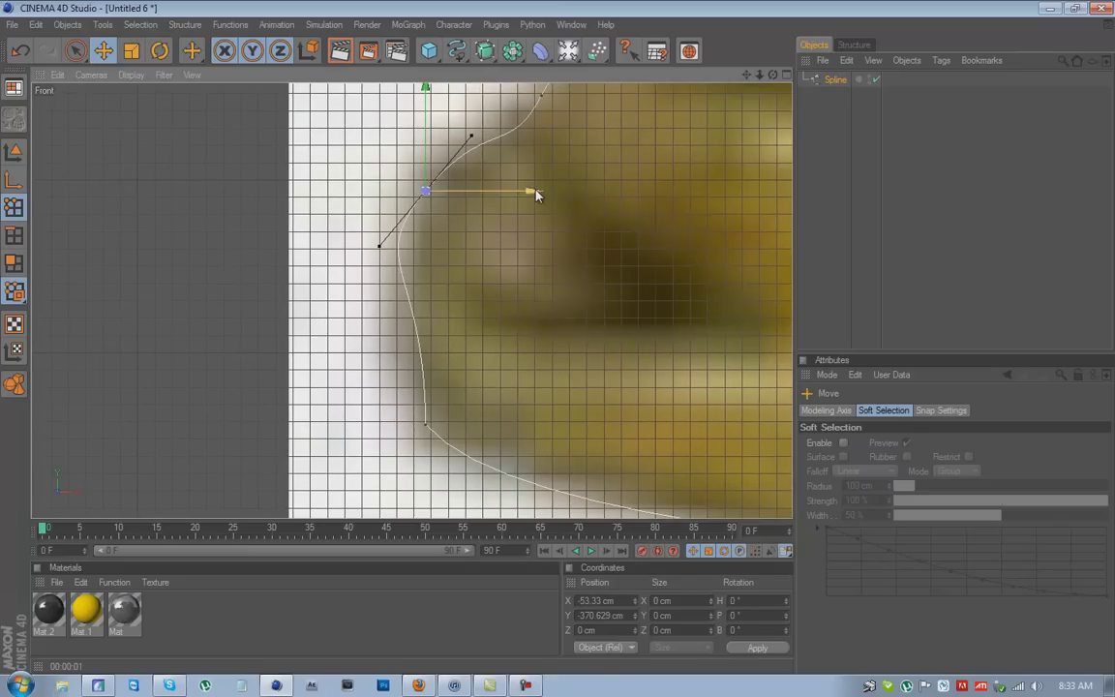
left_click_drag(379, 246, 425, 255, "shift")
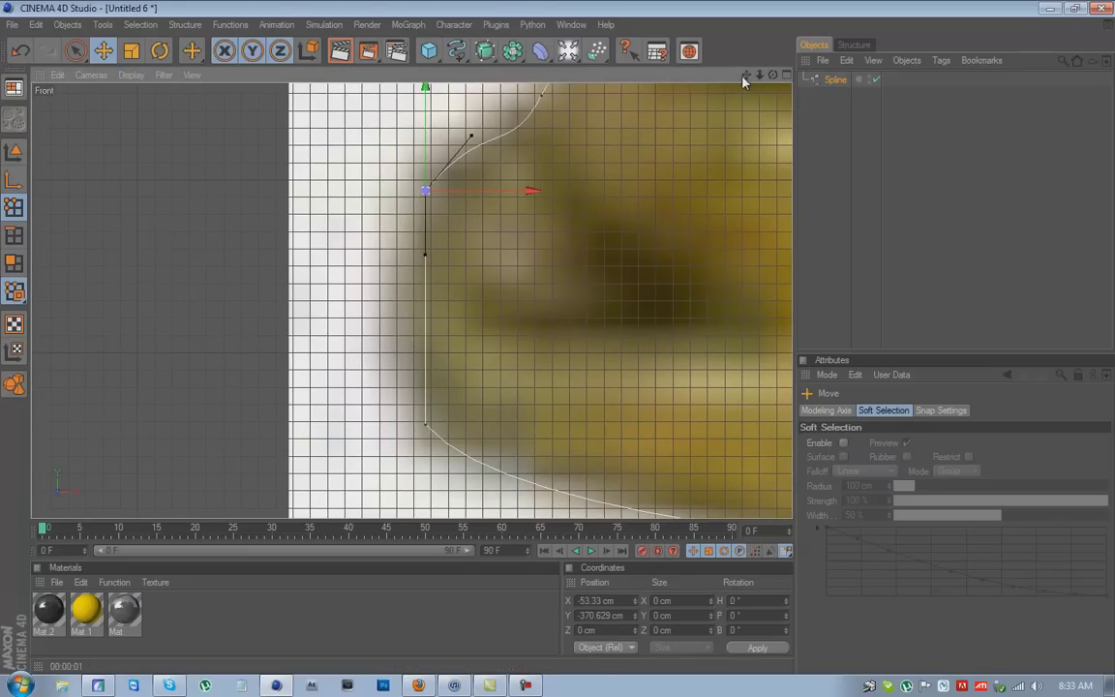
Step: Move the groove's lower point to about X -45.46 cm, Y -363.04 cm and turn only its upper tangent handle upward
left_click_drag(745, 77, 695, 253)
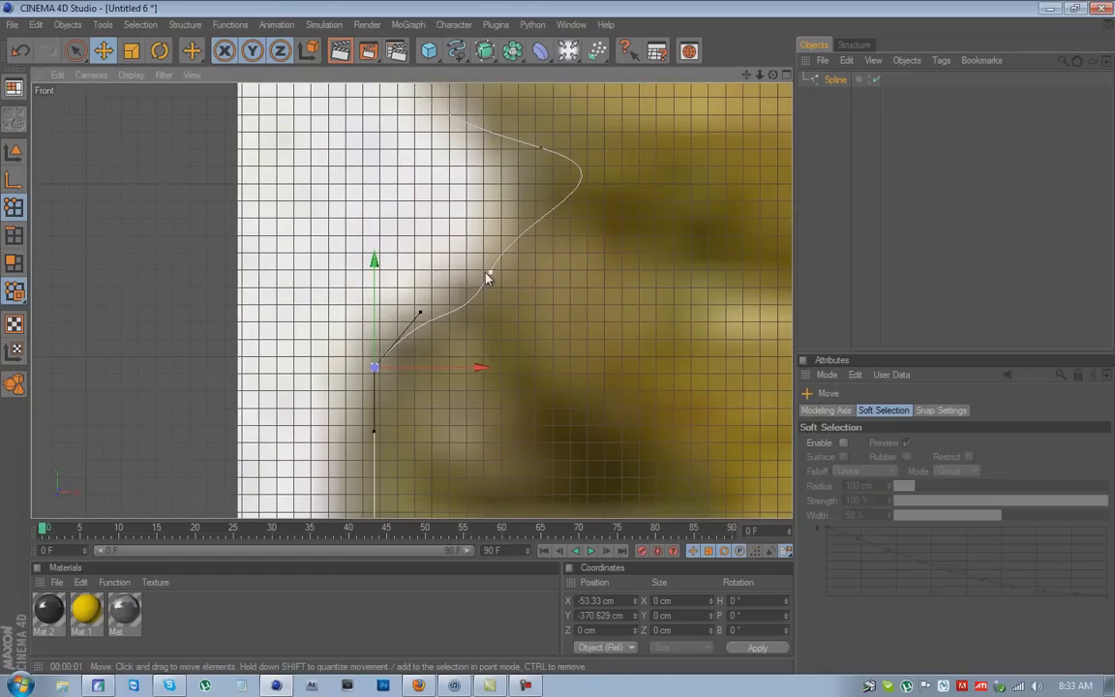
left_click_drag(487, 273, 511, 236)
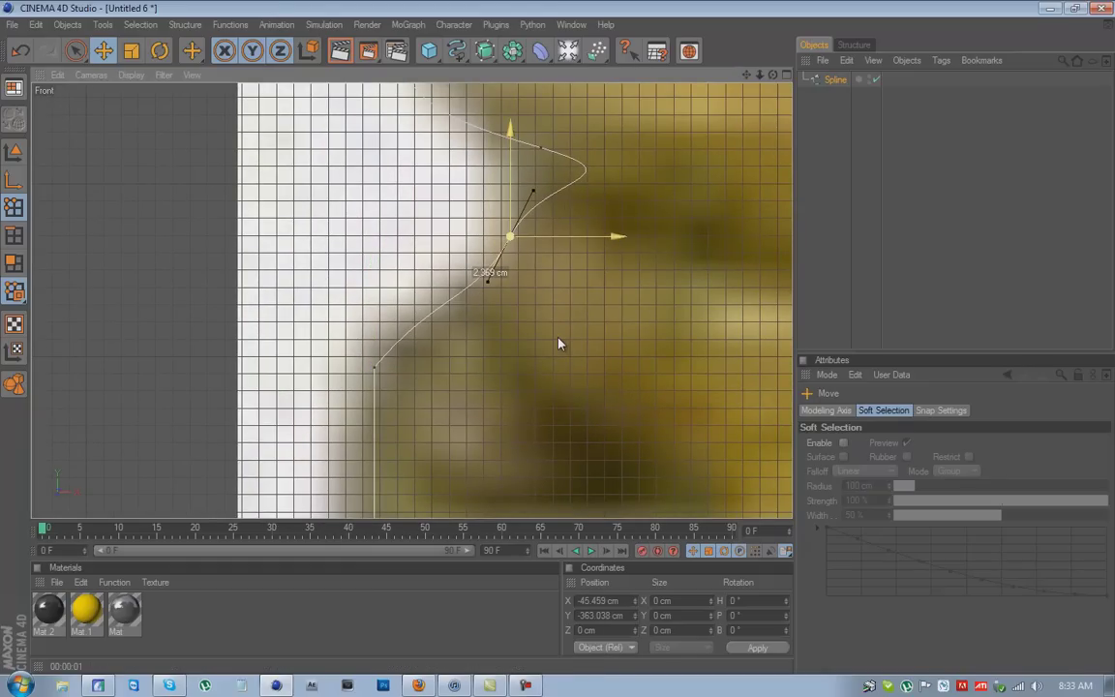
left_click_drag(558, 344, 558, 344)
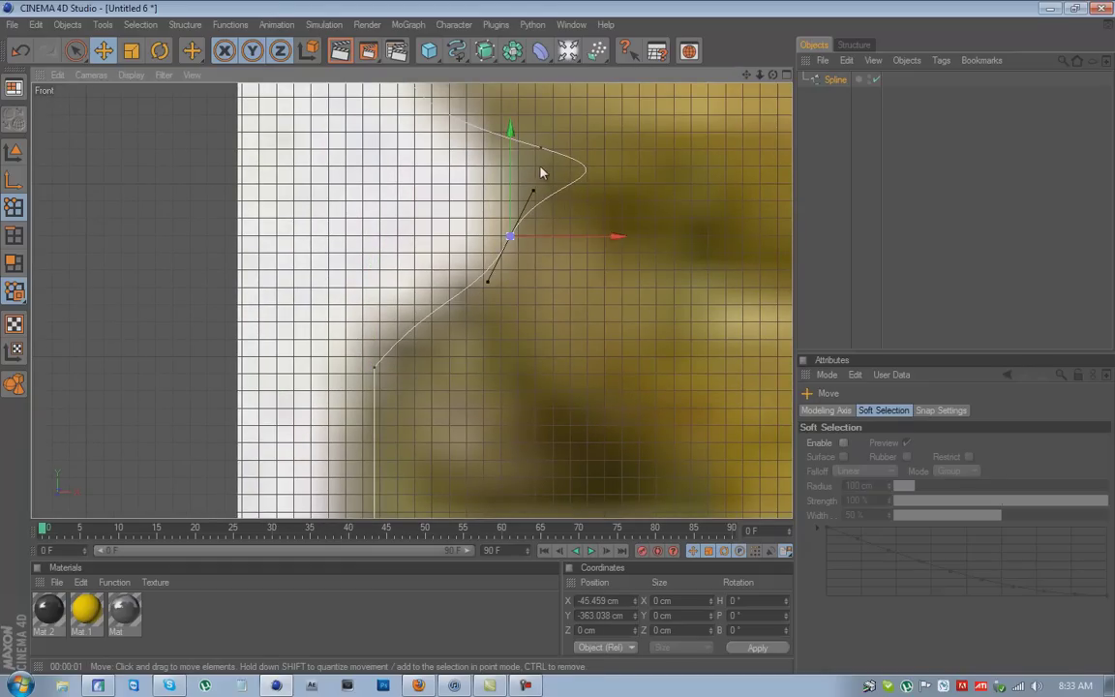
left_click_drag(534, 190, 510, 211, "shift")
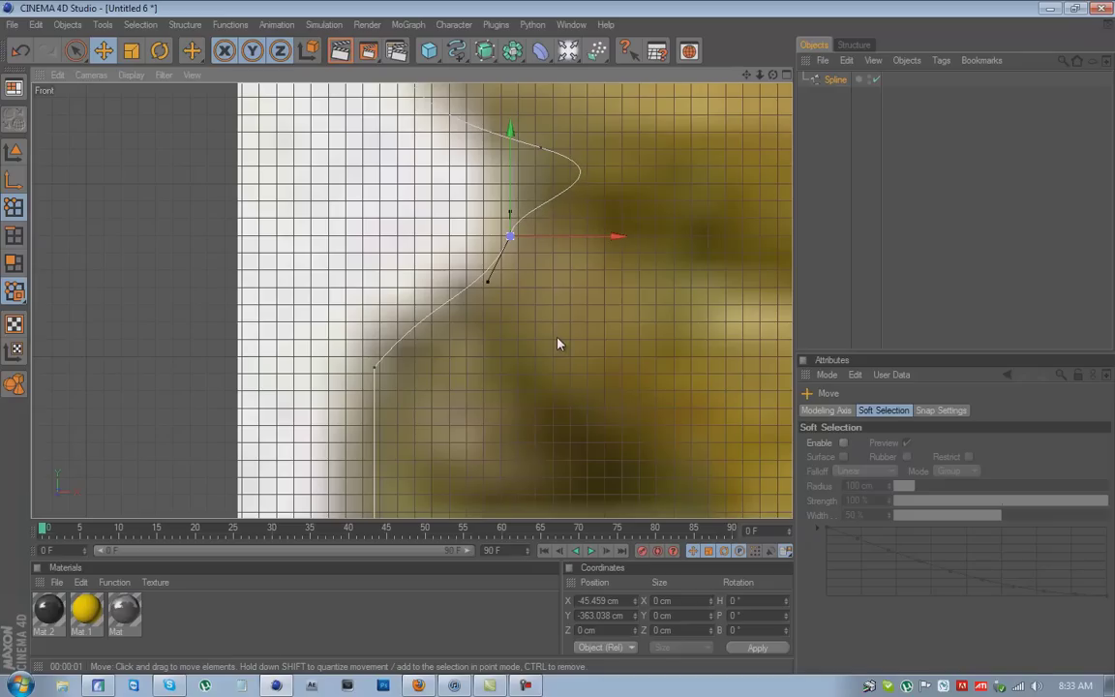
Step: Move the groove's upper point to about X -44.95 cm, Y -357.78 cm and copy the lower groove point's X position
left_click(541, 148)
left_click_drag(541, 148, 519, 145)
left_click(511, 236)
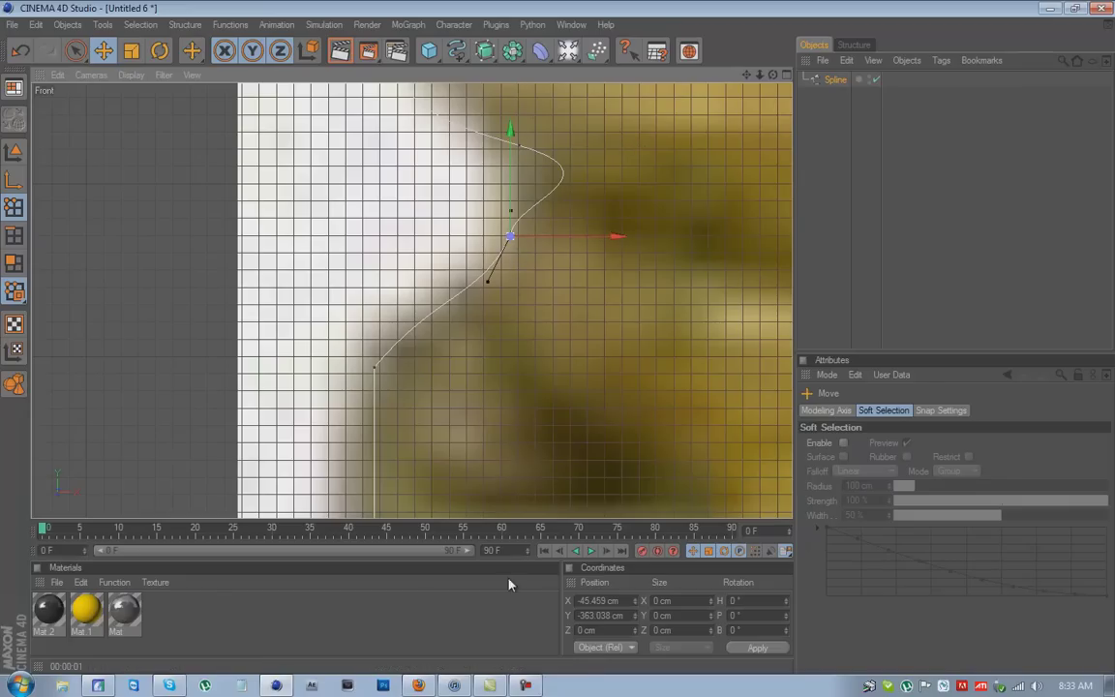
left_click(594, 600)
double_click(595, 602)
right_click(596, 601)
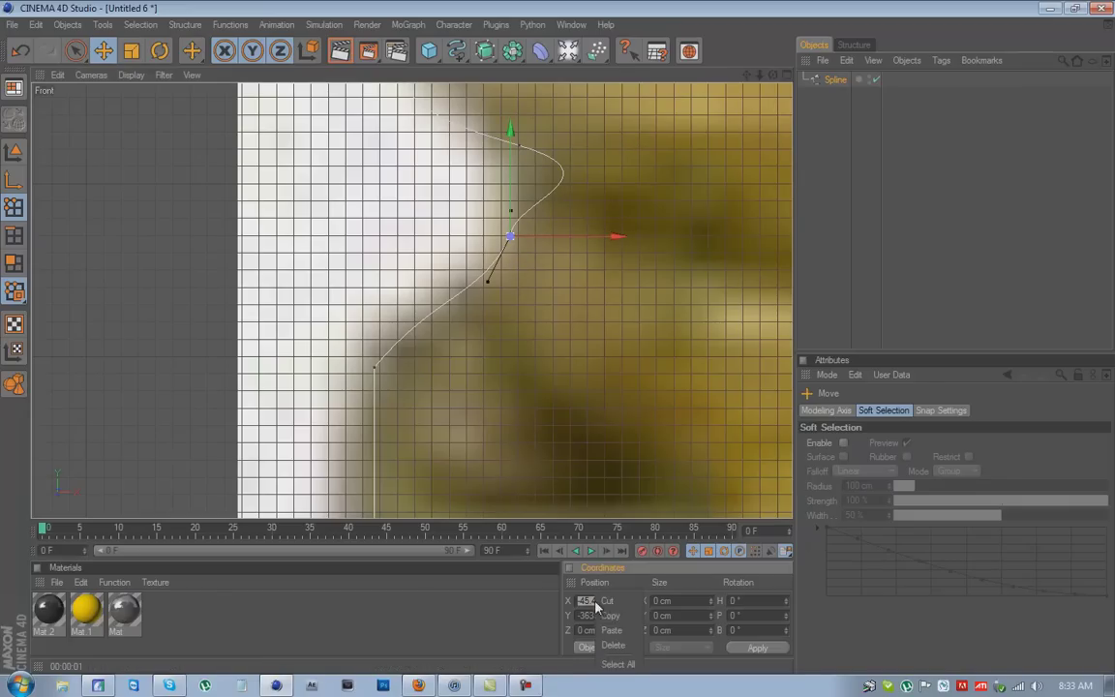
left_click(613, 618)
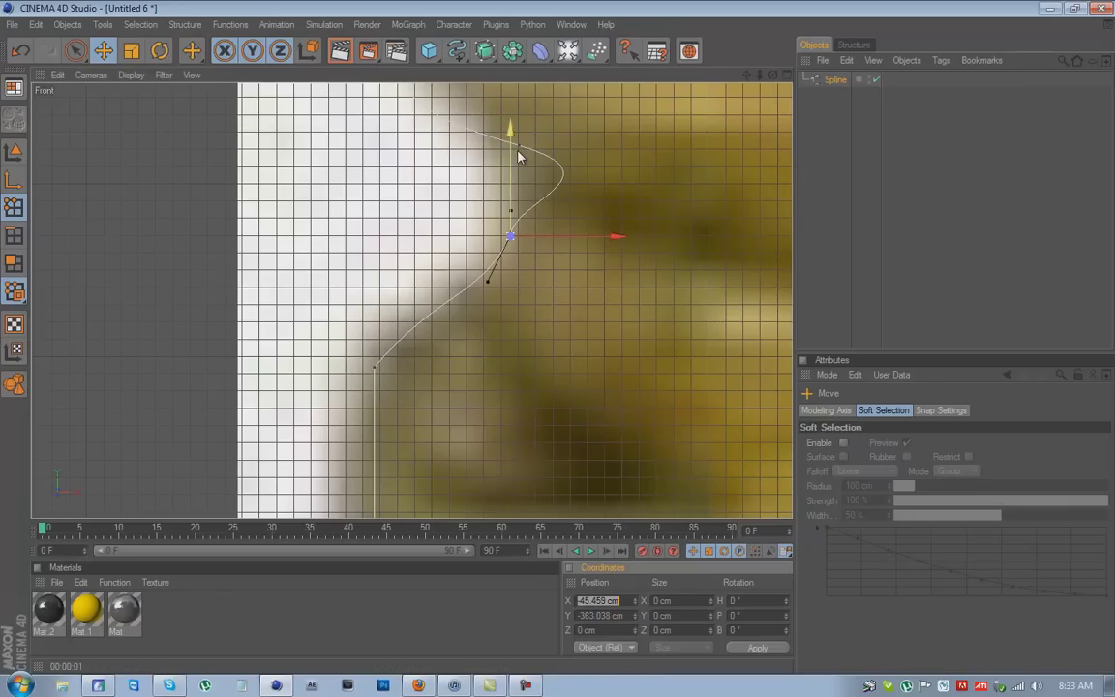
Step: Set the upper groove point's X position to the copied -45.459 cm and turn only its lower tangent handle straight down
left_click(519, 145)
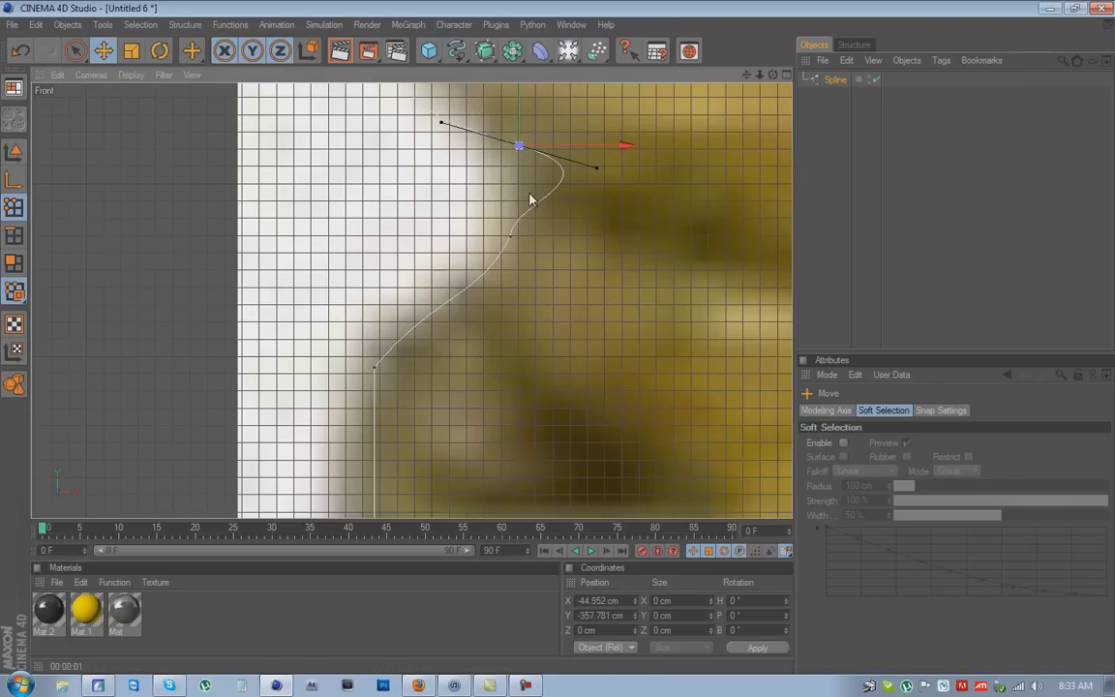
double_click(594, 603)
right_click(595, 602)
left_click(614, 631)
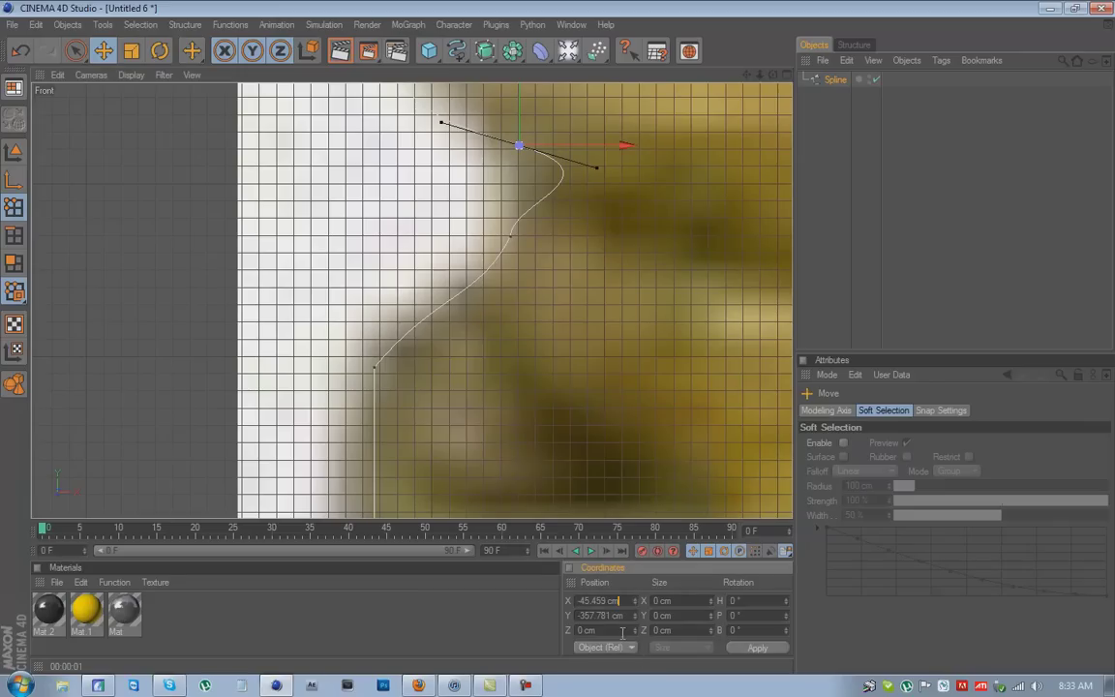
left_click(736, 649)
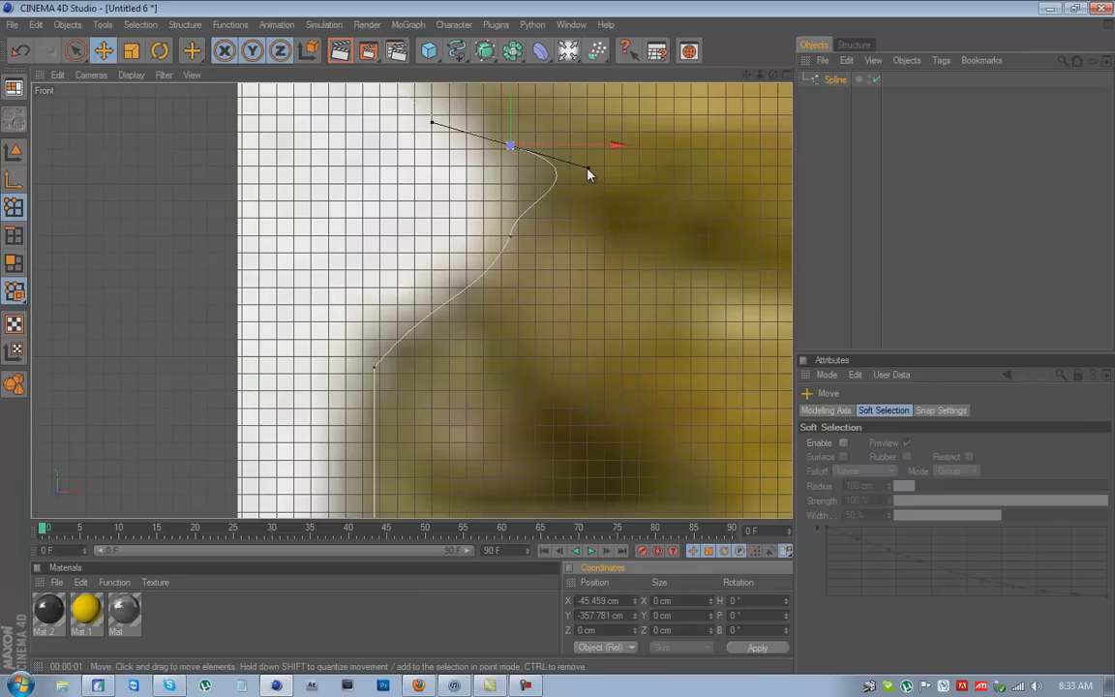
left_click_drag(590, 174, 558, 343)
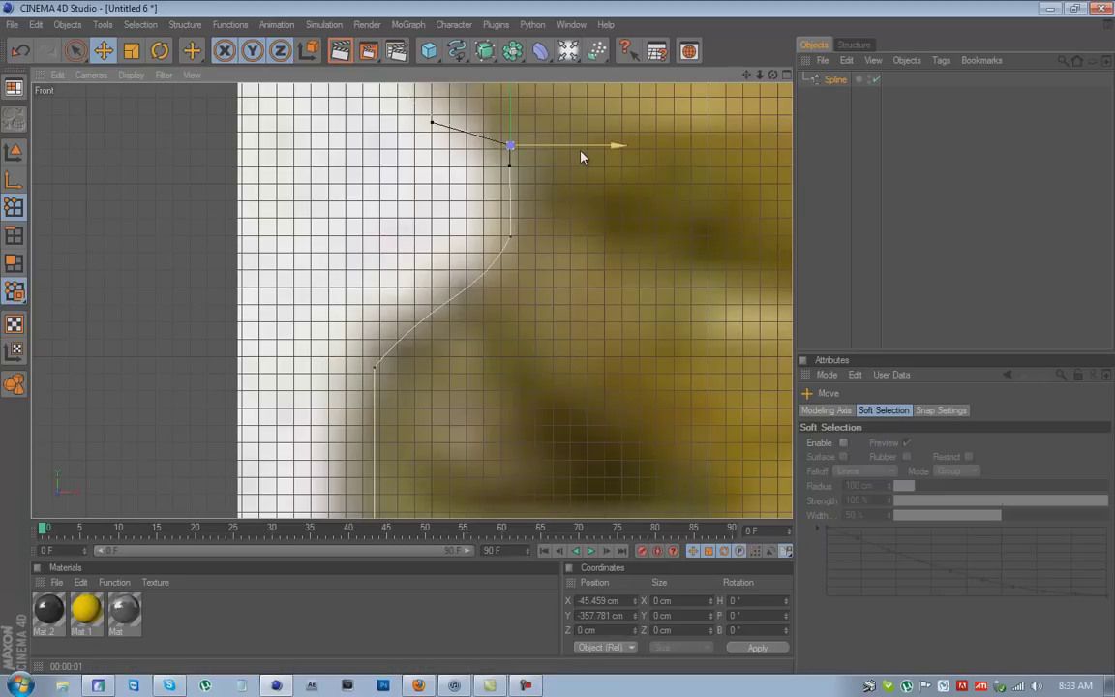
Step: Fine-tune the lower groove point's upper tangent handle so that it stands exactly vertical
left_click(511, 237)
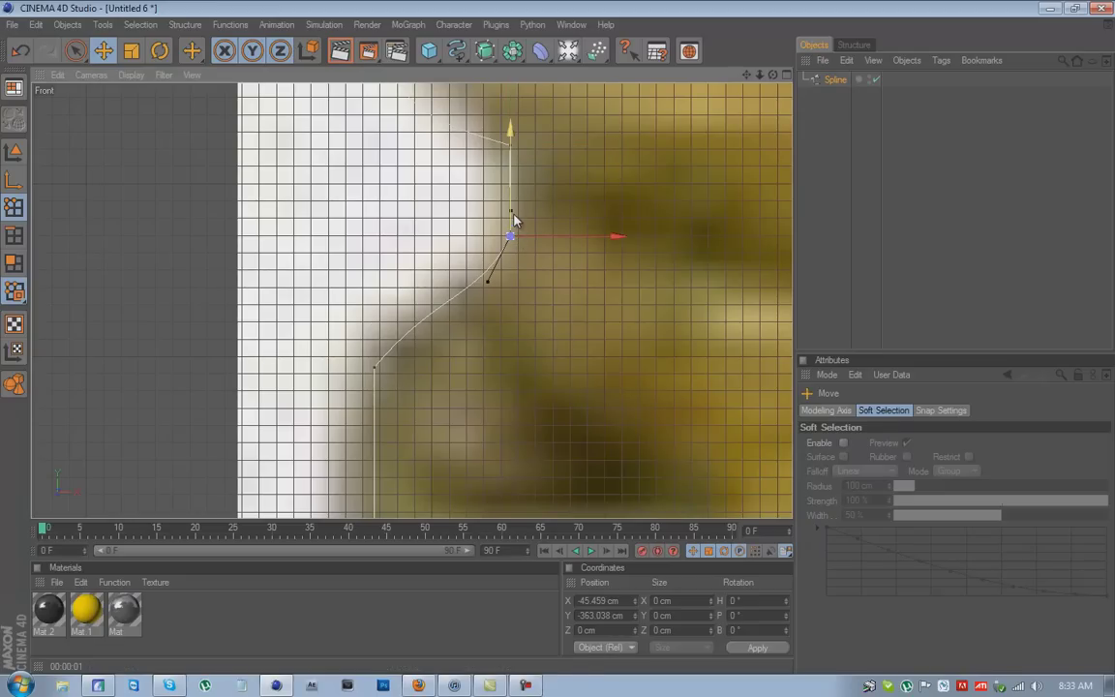
scroll(601, 184, "up", 2)
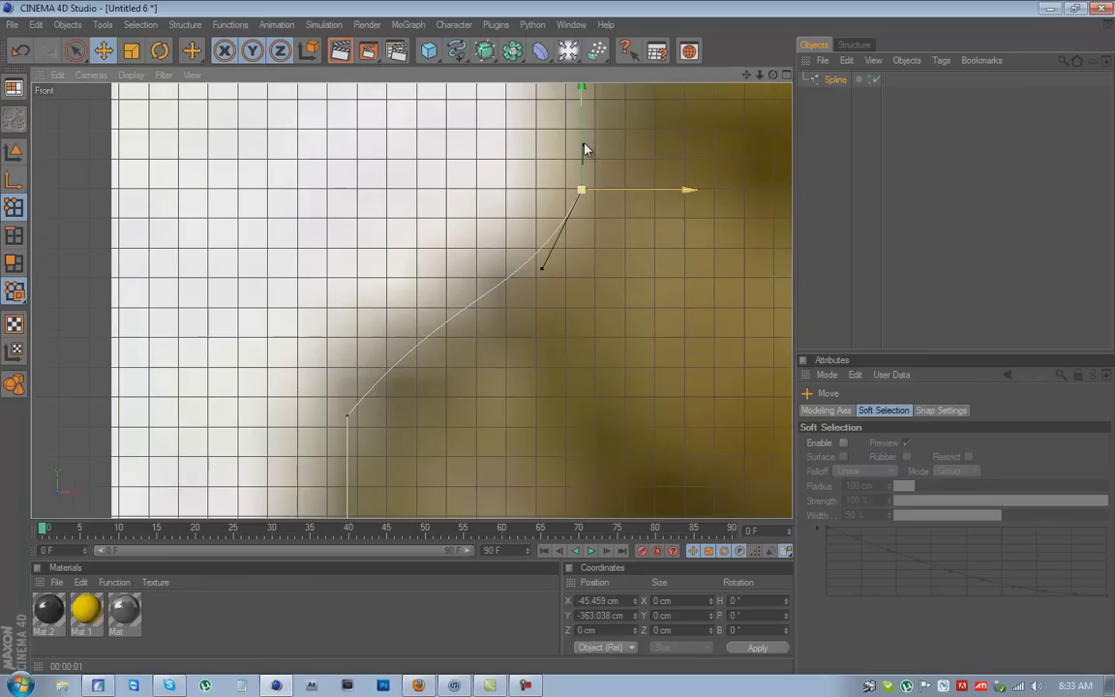
scroll(559, 127, "down", 2)
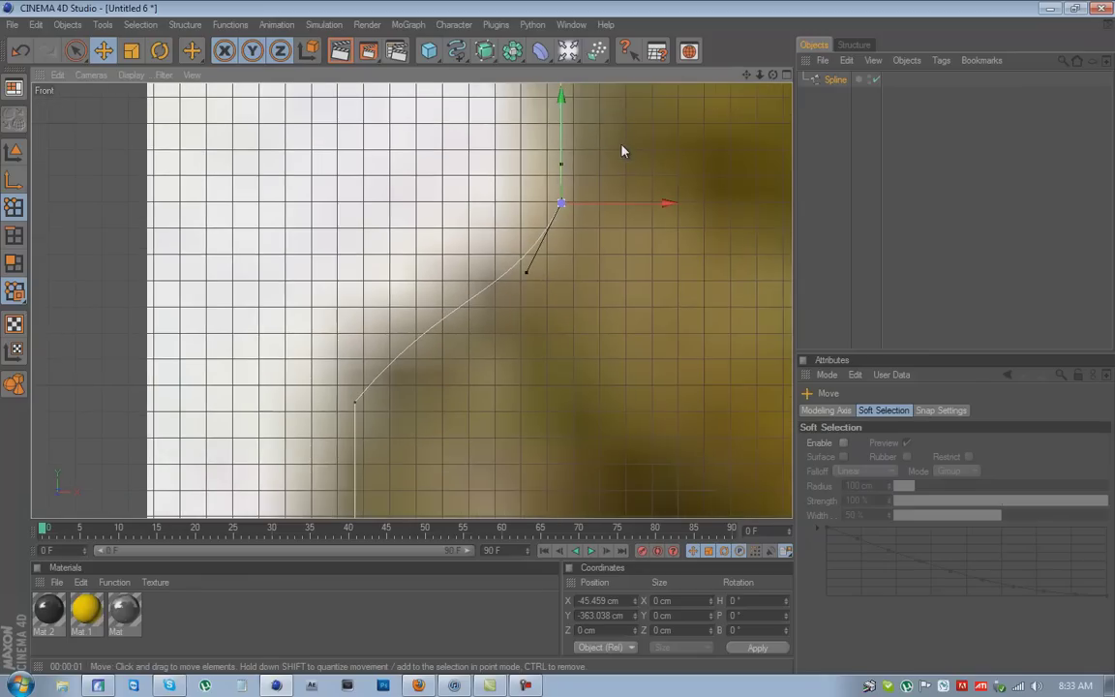
Step: Reposition the case body's lowest point on the outline and angle the upper groove point's upper tangent along the bevel
left_click_drag(746, 75, 561, 346)
left_click_drag(435, 182, 559, 338)
left_click_drag(394, 136, 402, 169)
left_click(601, 398)
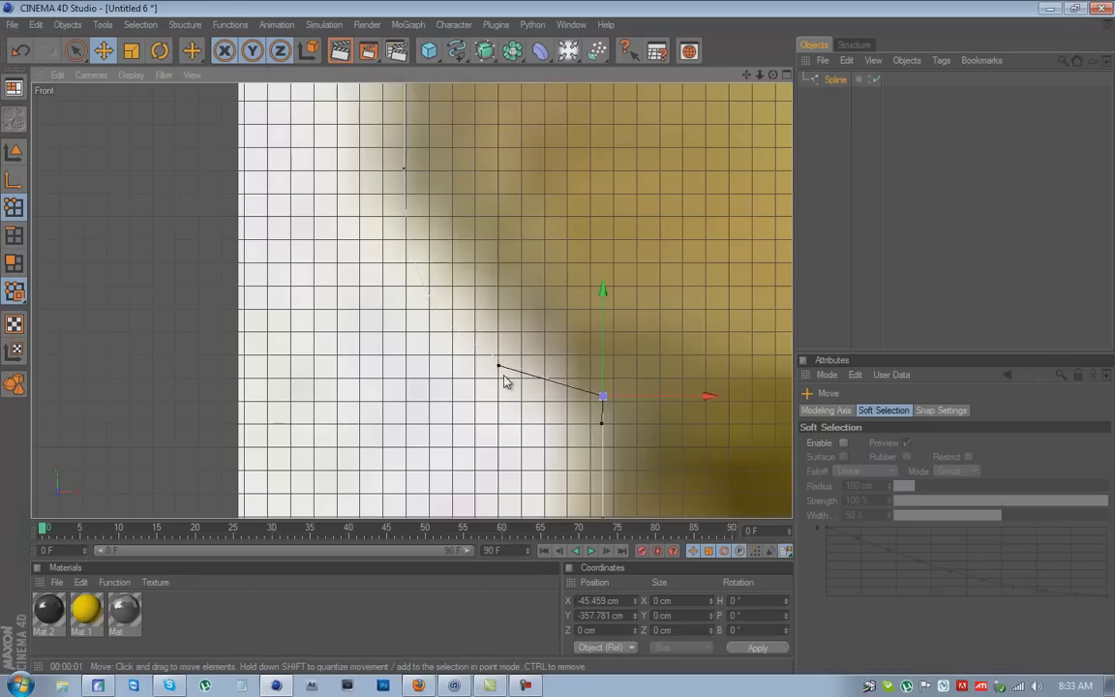
left_click_drag(499, 369, 559, 339)
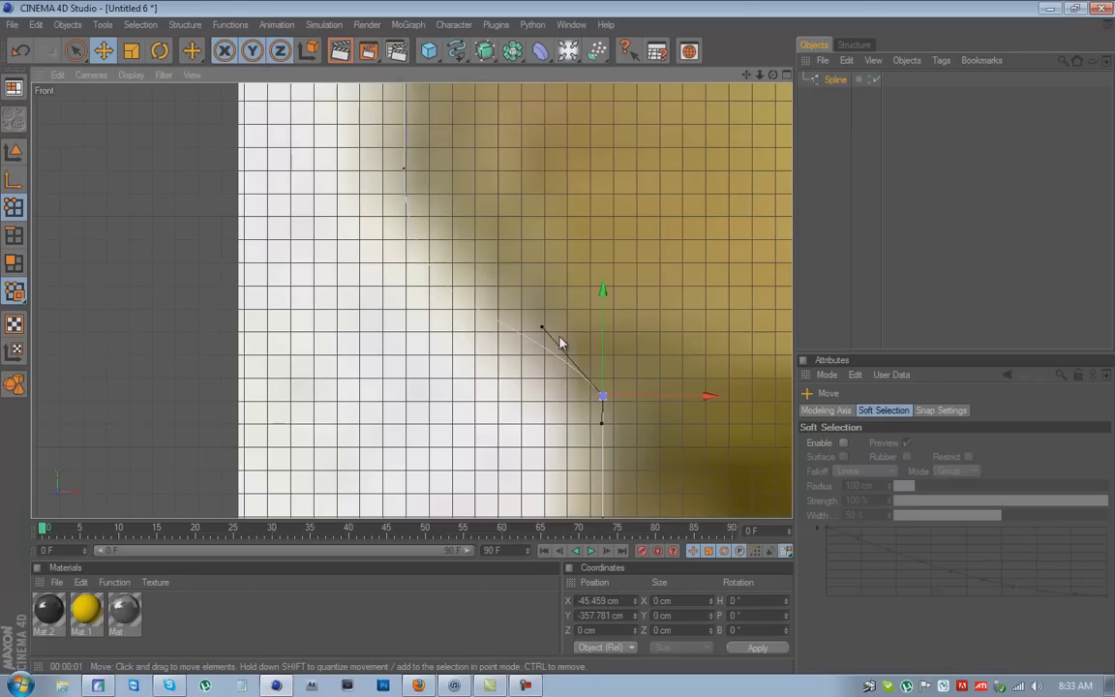
Step: Angle the lower tangent handle of the case body's lowest point along the bevel so the segment follows the outline
left_click(406, 171)
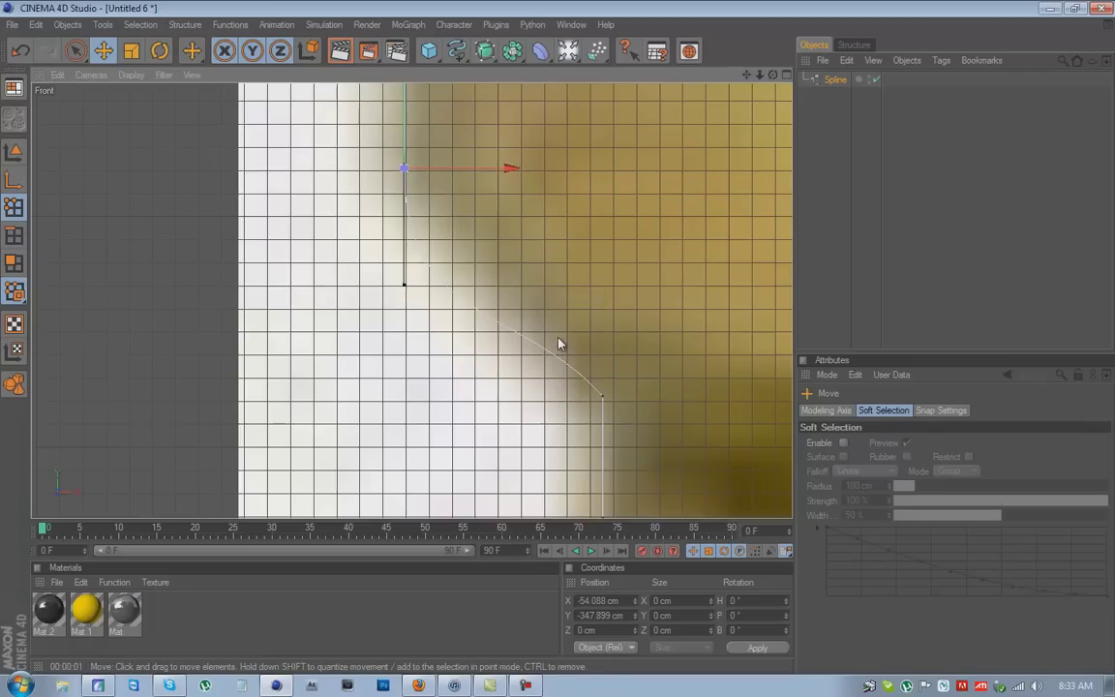
left_click_drag(407, 290, 558, 344)
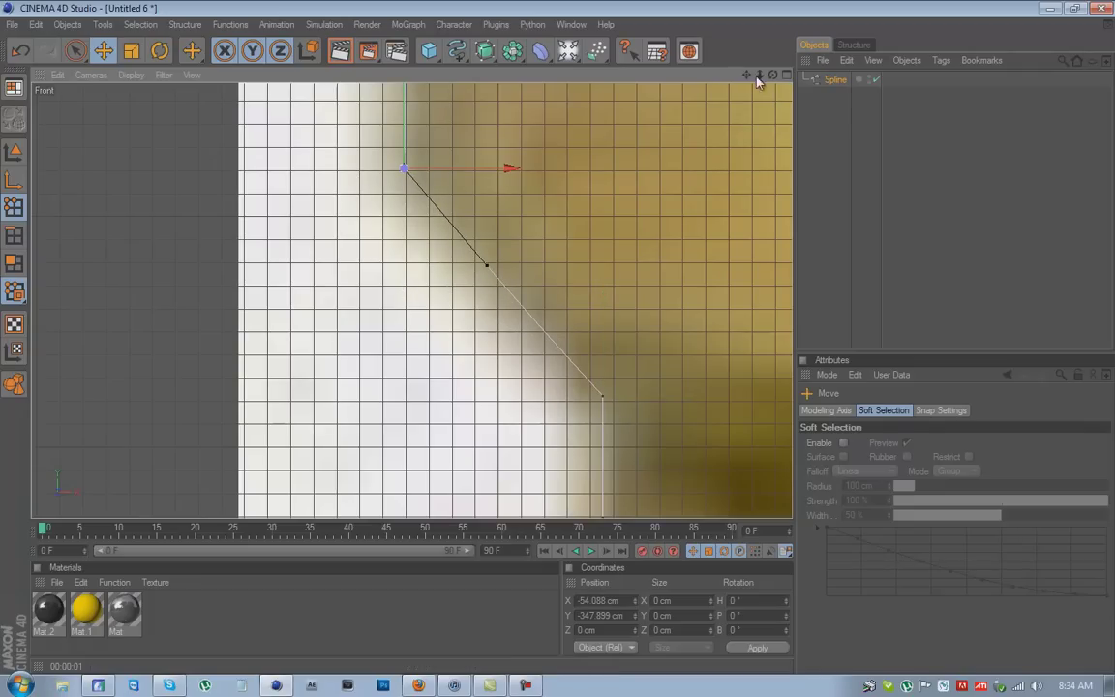
Step: Move the point at the lower end of the case shoulder to about X -47.164 cm, Y 49.238 cm
left_click_drag(747, 74, 559, 345)
scroll(596, 172, "down", 5)
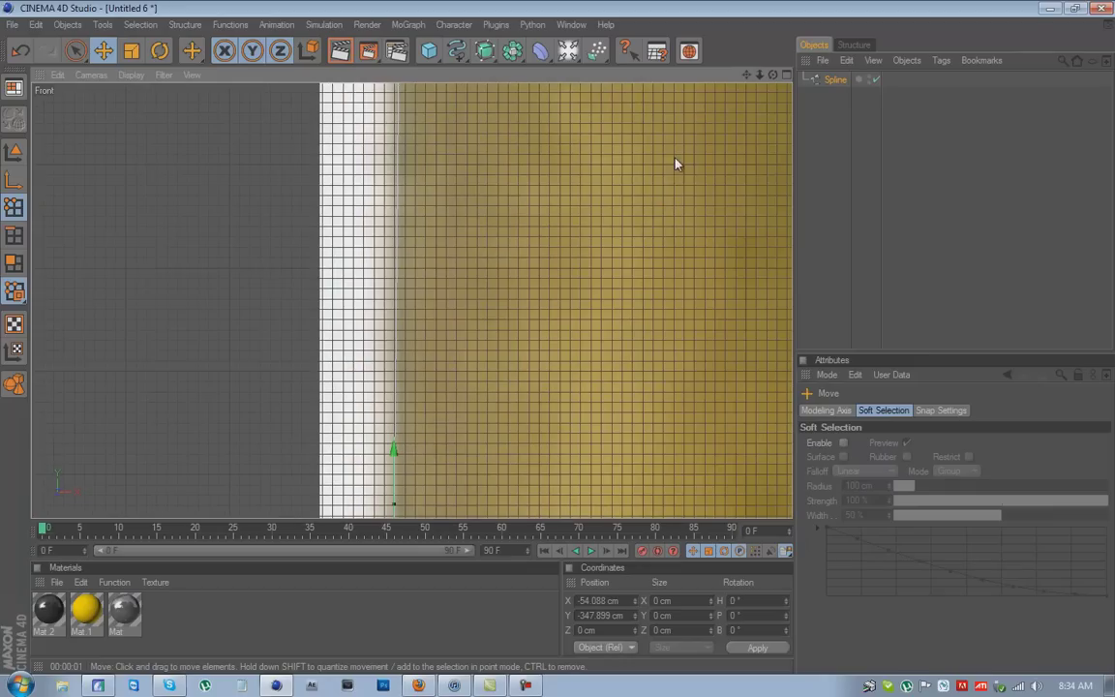
left_click_drag(745, 80, 560, 346)
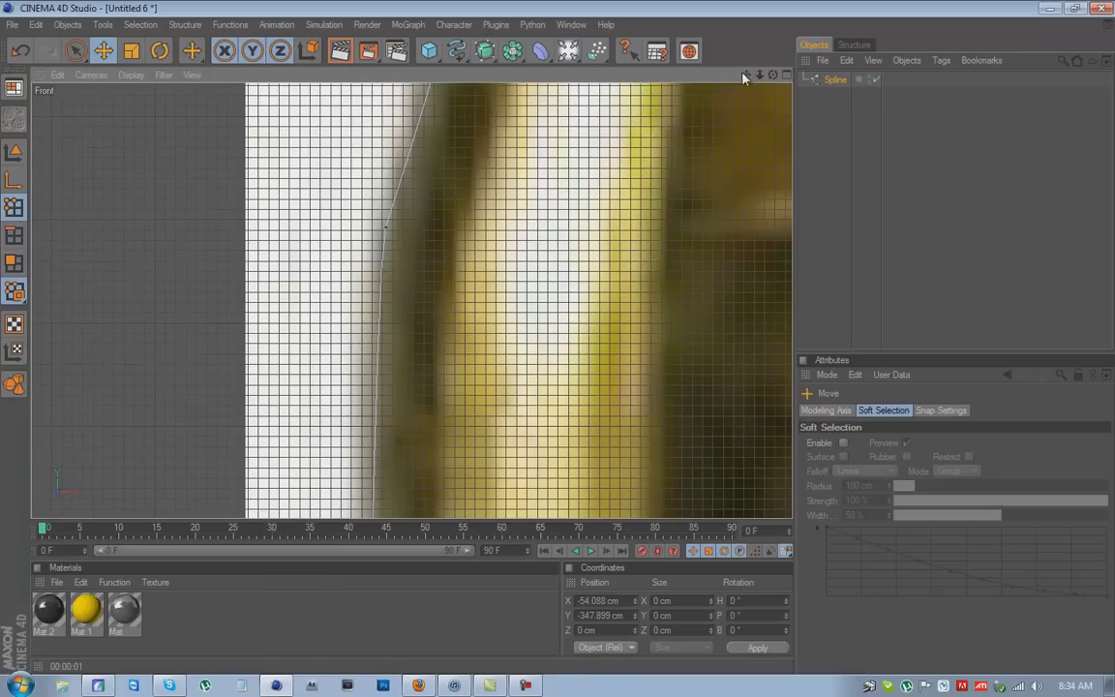
left_click(387, 229)
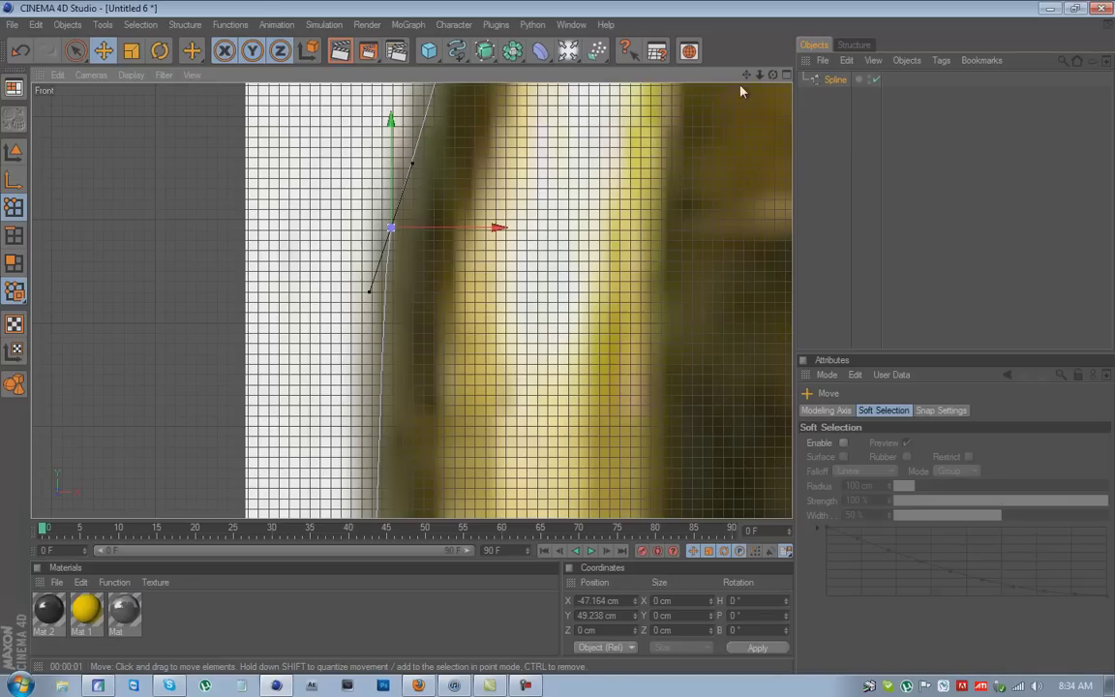
Step: Lower the shoulder's upper point to about Y 86.633 cm and angle its lower tangent handle along the shoulder
left_click_drag(746, 76, 562, 346)
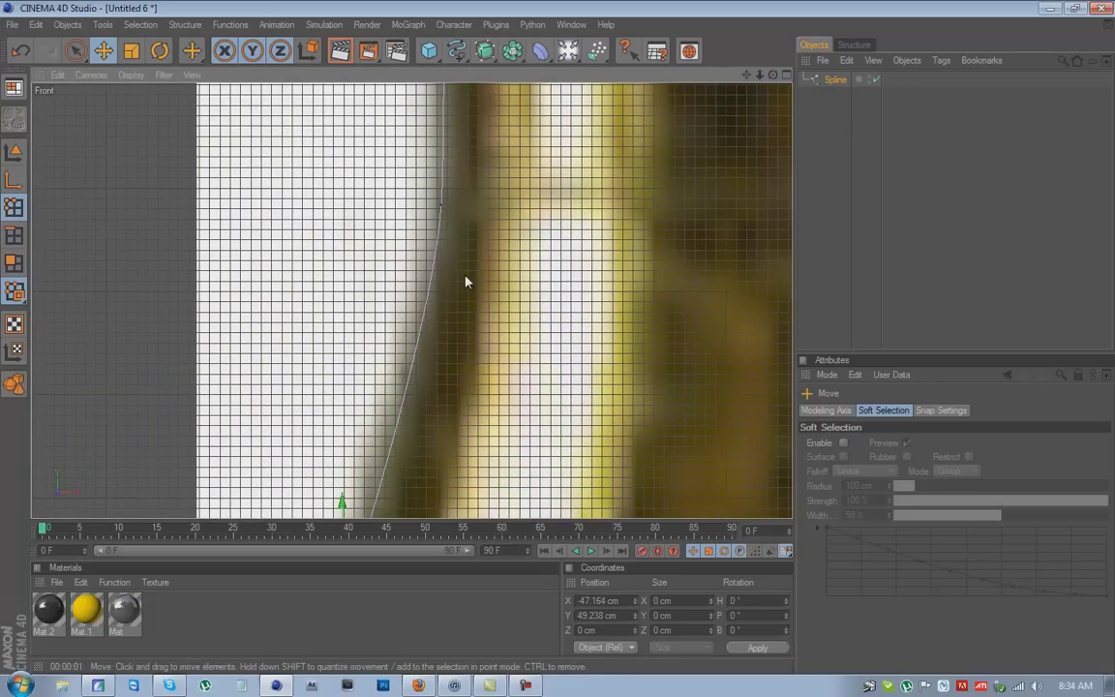
left_click(441, 205)
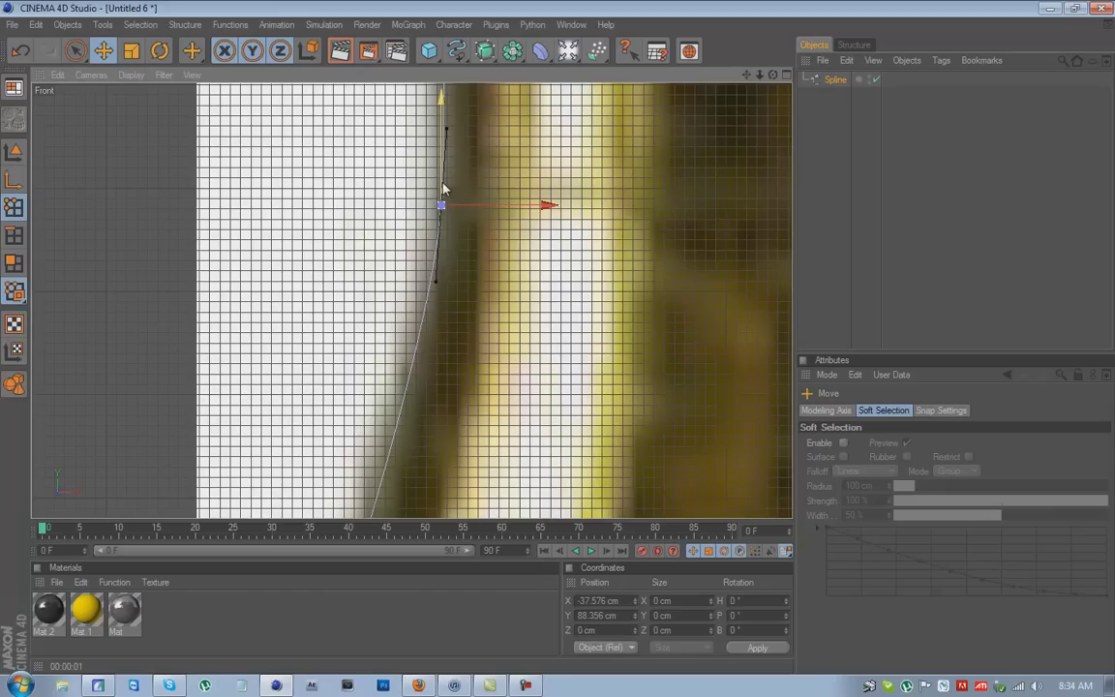
left_click_drag(443, 189, 442, 208)
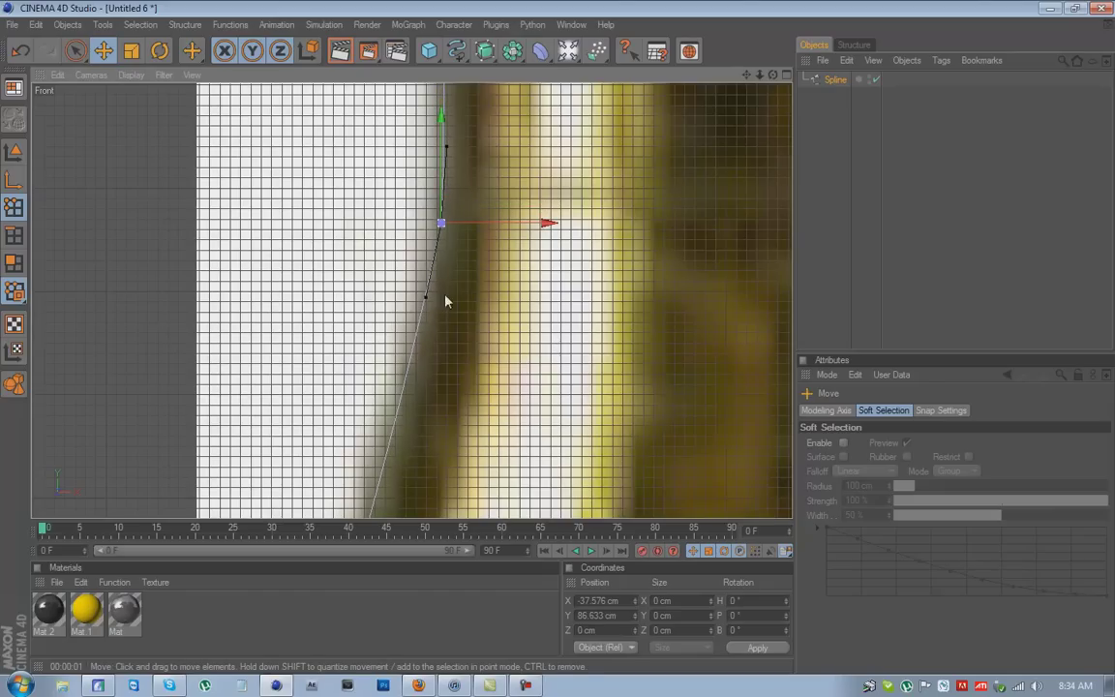
Step: Shift the shoulder's upper point to about X -37.726 cm and copy its X position
left_click_drag(746, 74, 560, 343)
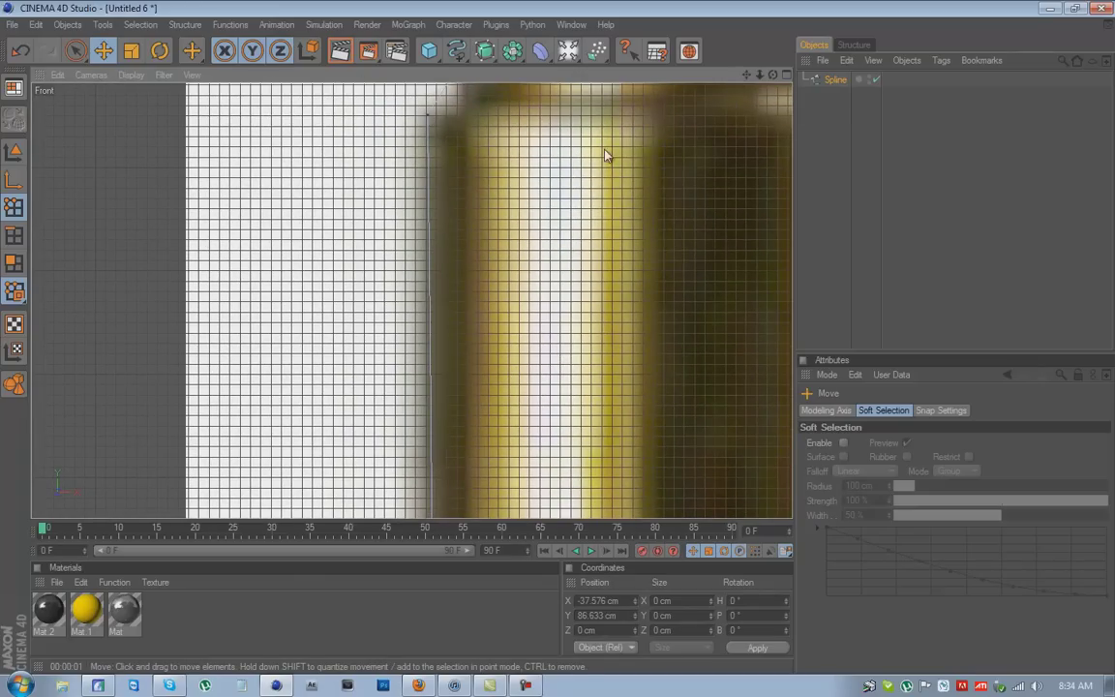
left_click_drag(746, 74, 557, 337)
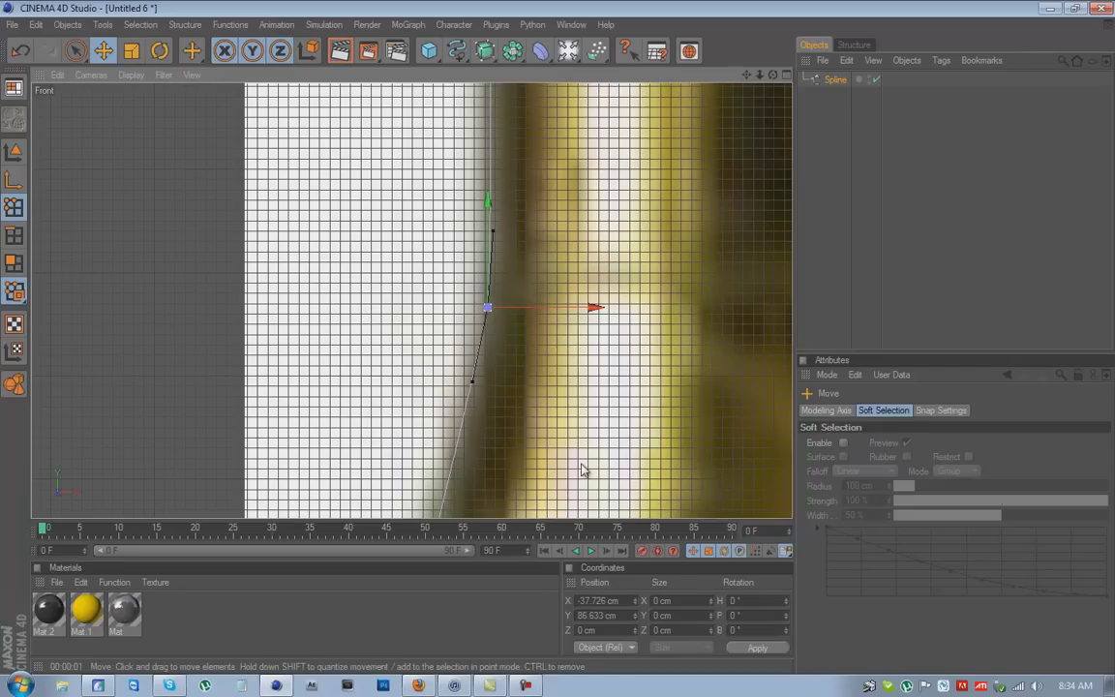
double_click(607, 601)
right_click(608, 599)
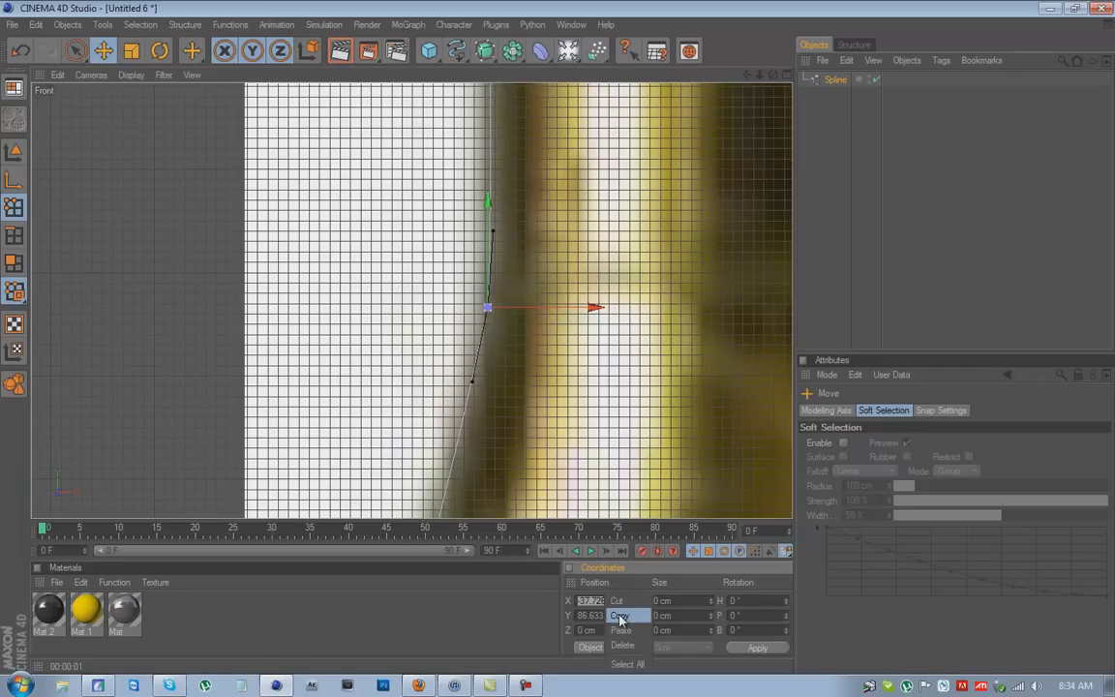
left_click(620, 615)
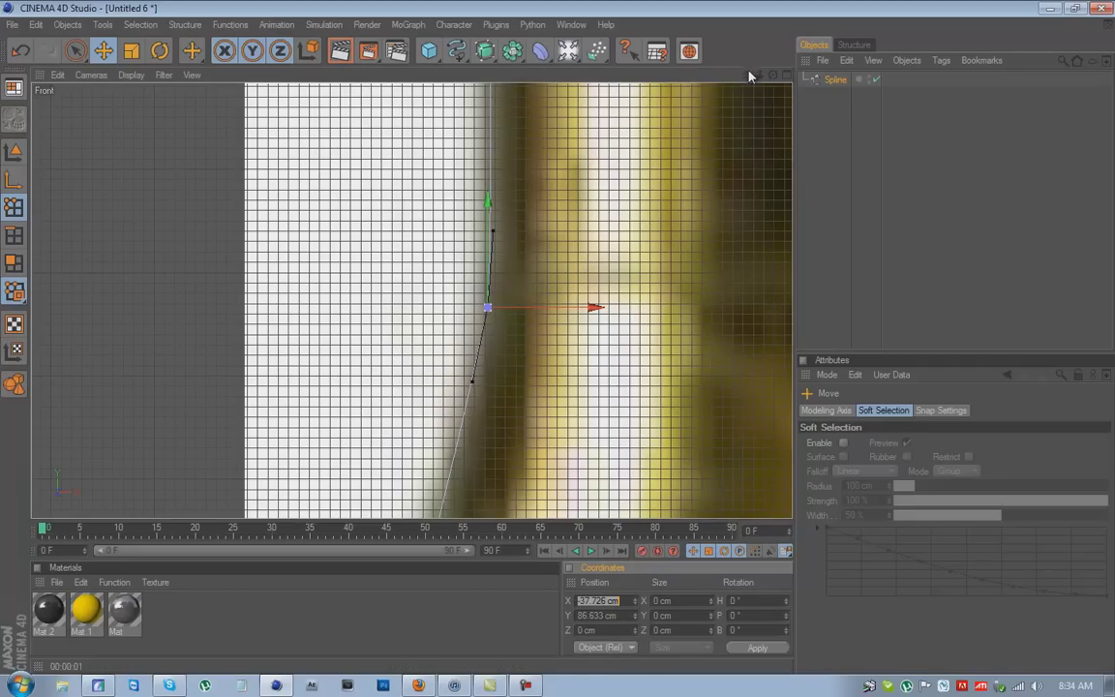
Step: Apply the copied X position to the outer point at the top of the case neck and nudge it to X -37.576 cm
left_click_drag(747, 74, 560, 366)
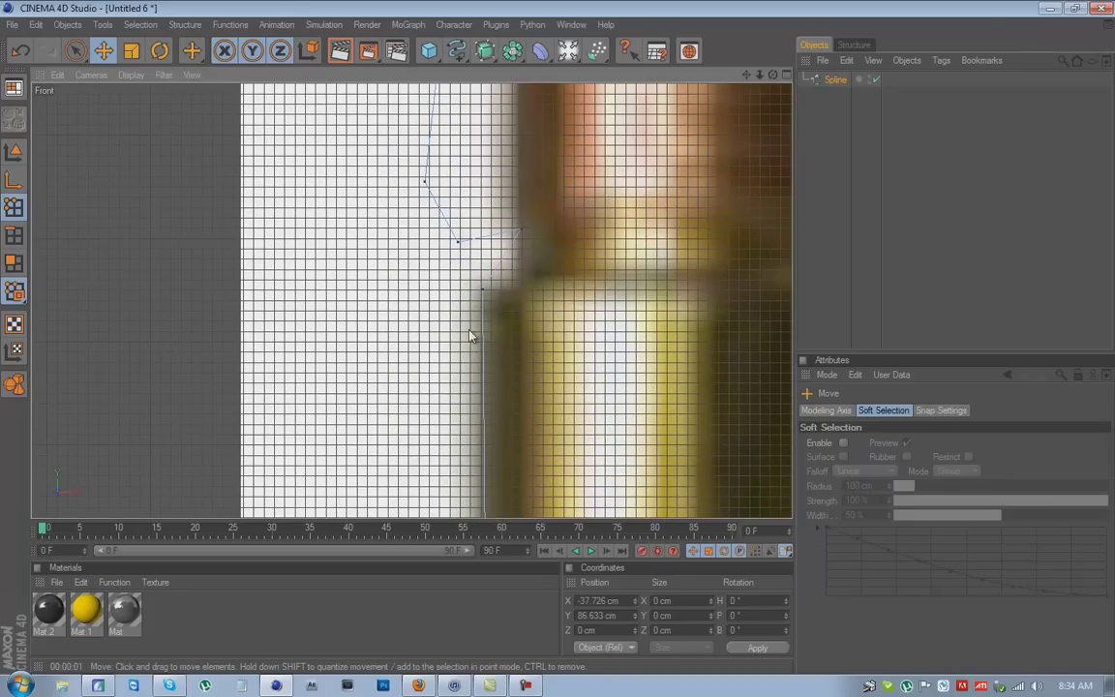
left_click(482, 289)
double_click(592, 601)
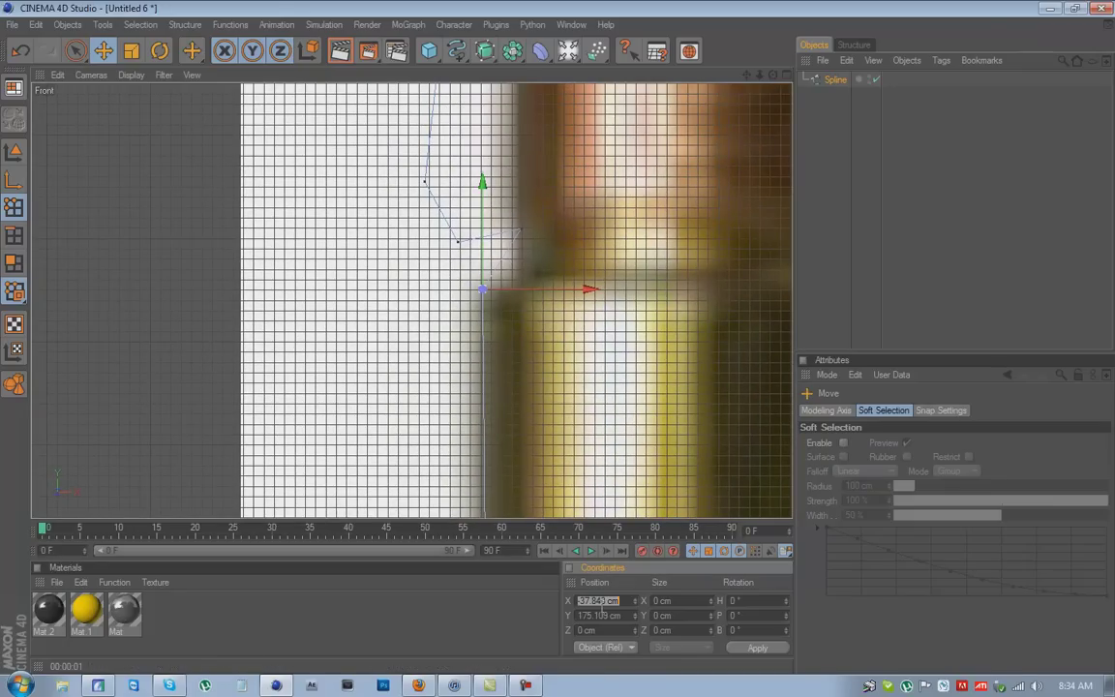
right_click(602, 601)
left_click(621, 630)
left_click(751, 651)
left_click_drag(532, 288, 561, 343)
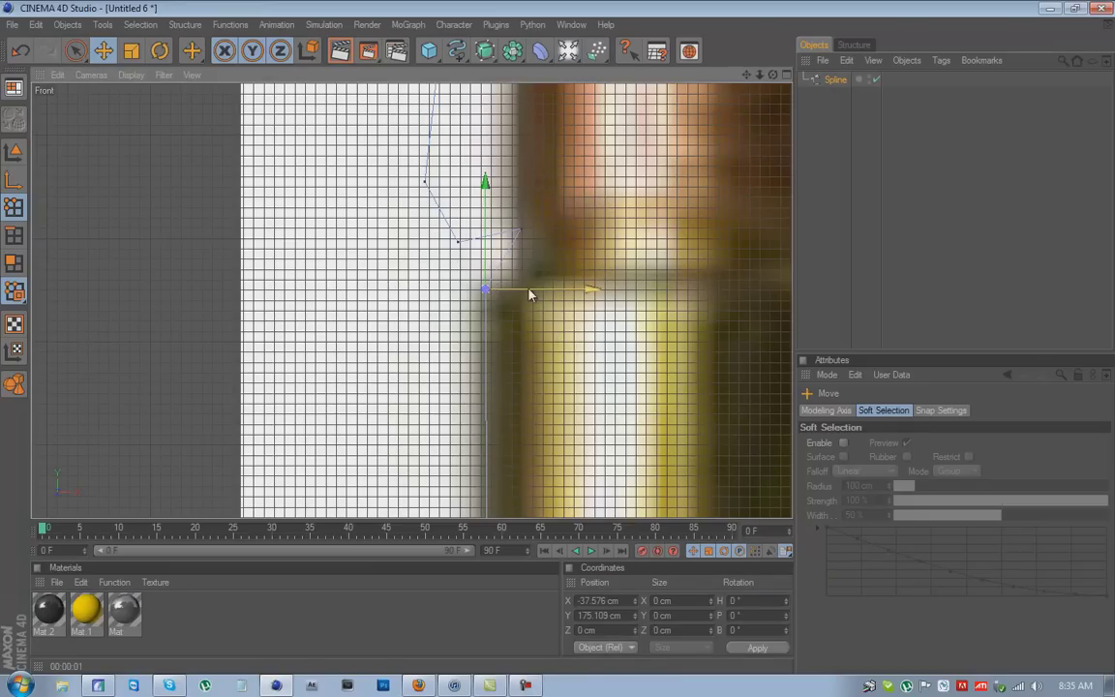
Step: Lower the inner point just above the case neck to about Y 177.741 cm and copy its X position
left_click(521, 231)
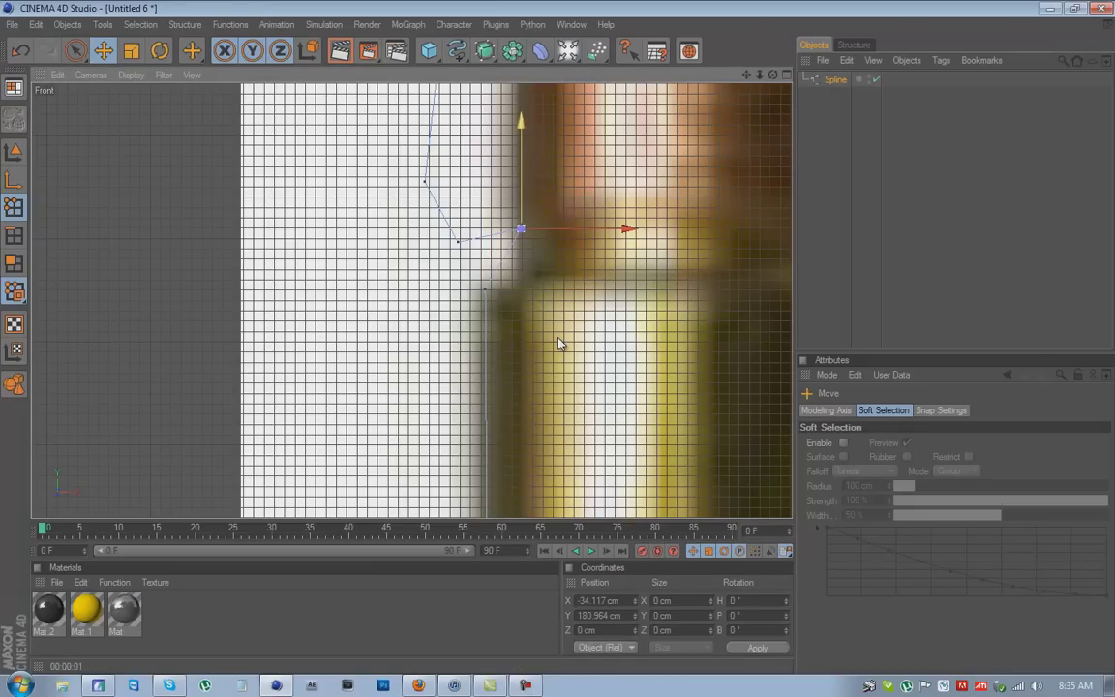
left_click_drag(558, 344, 558, 343)
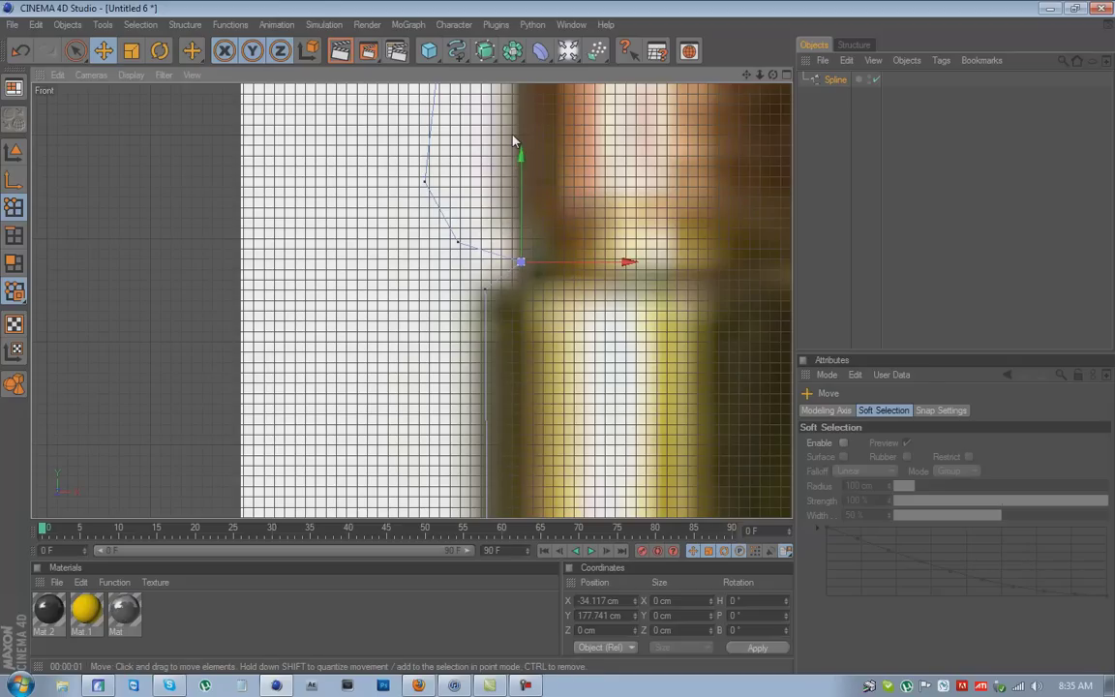
left_click(600, 600)
double_click(598, 600)
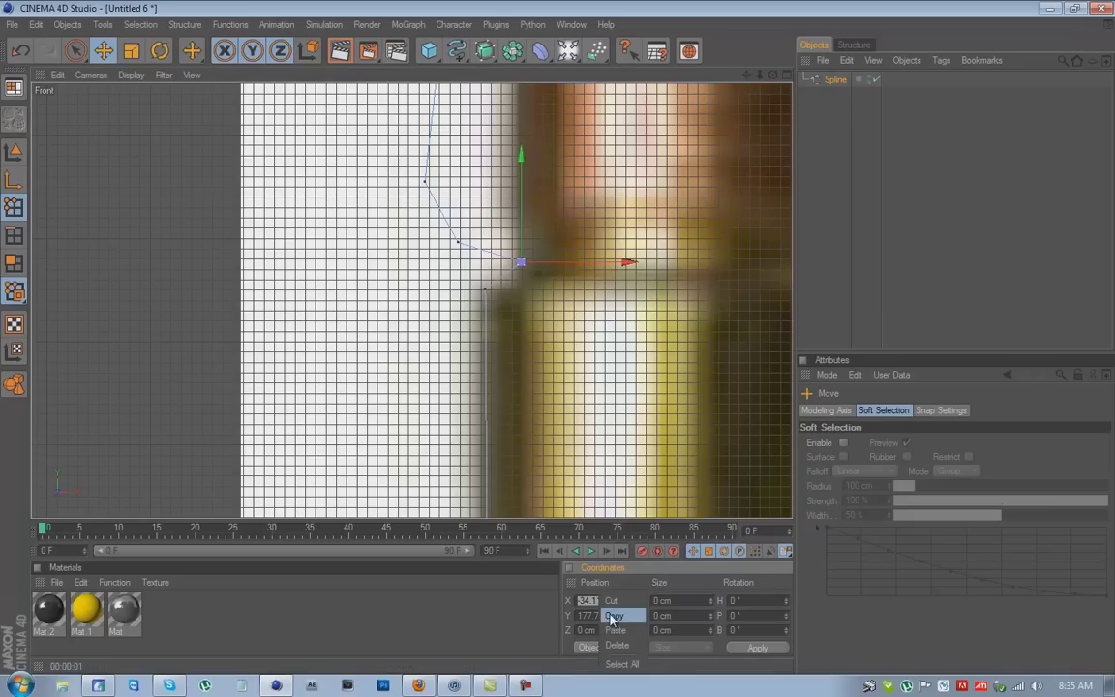
Step: Set the next point's X position to the copied -34.117 cm and raise it to about Y 180.757 cm
left_click(458, 242)
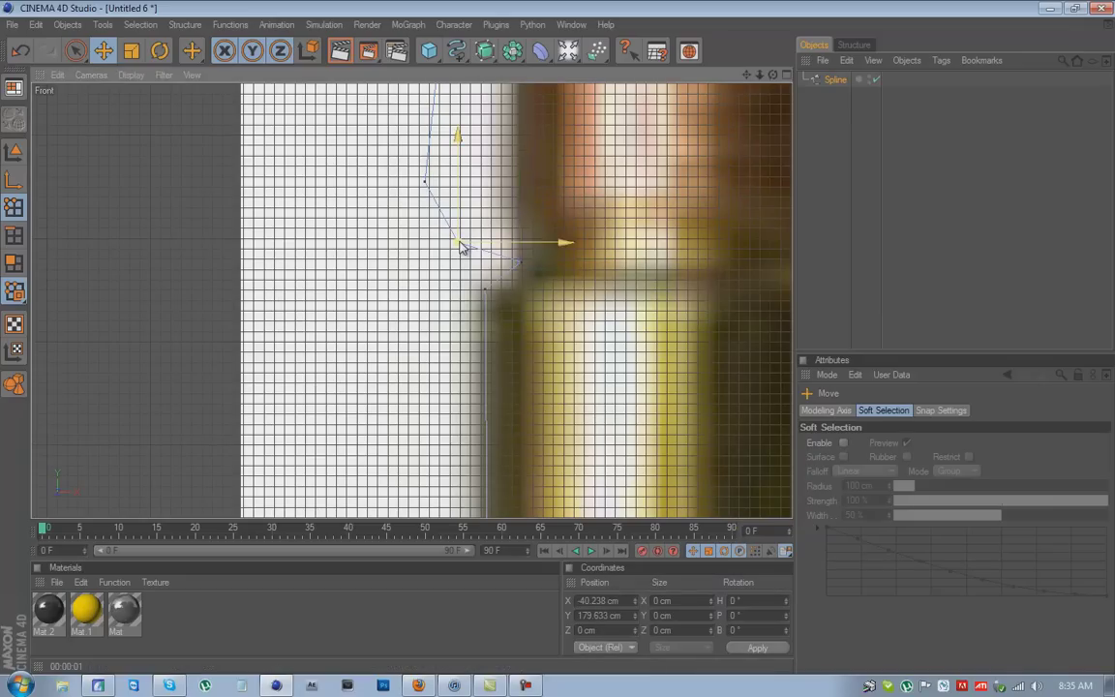
right_click(608, 601)
left_click(622, 629)
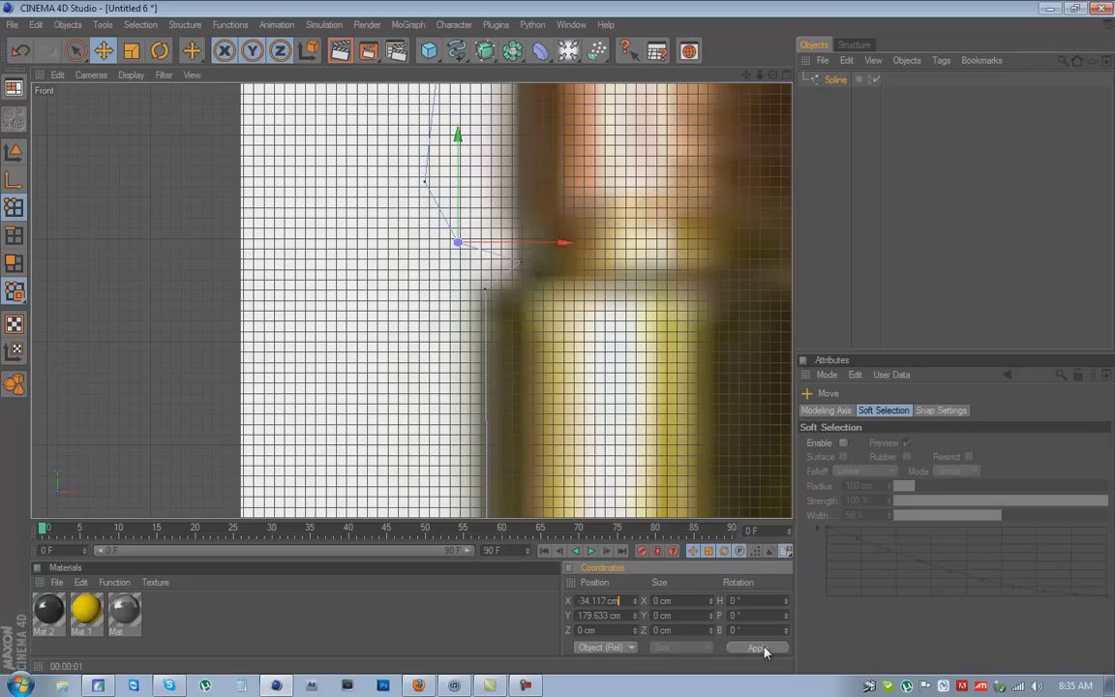
left_click(763, 648)
left_click_drag(521, 196, 521, 183)
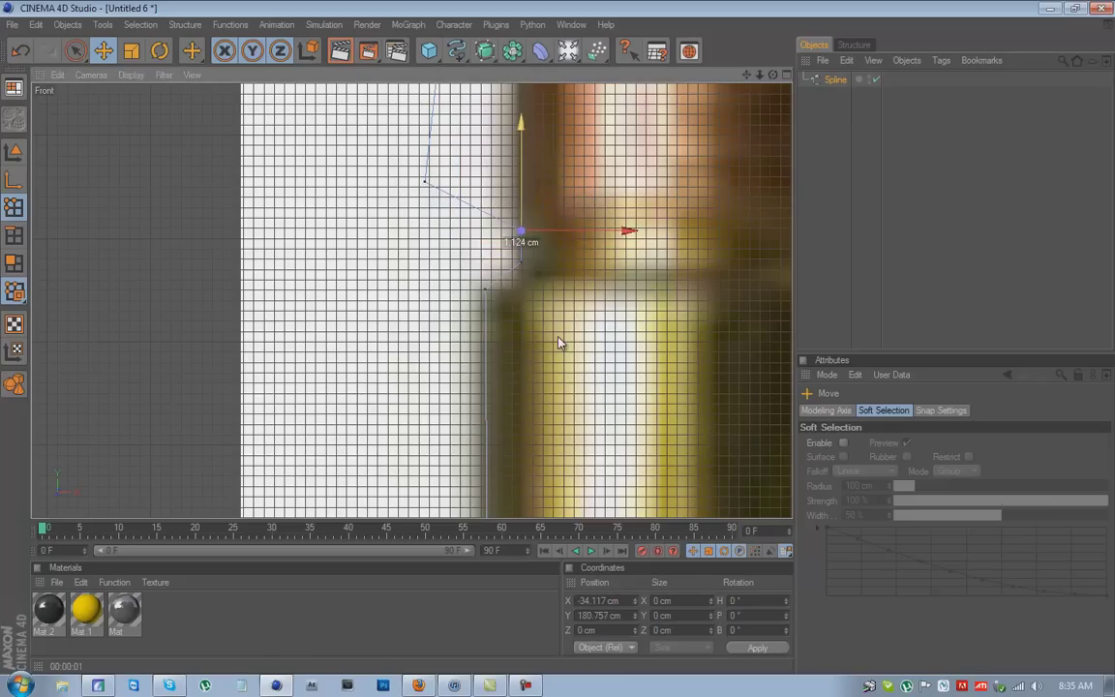
Step: Move the point at the bullet's base in towards its outline, to about X -35.712 cm, Y 182.265 cm
left_click(426, 183)
left_click_drag(426, 186, 555, 339)
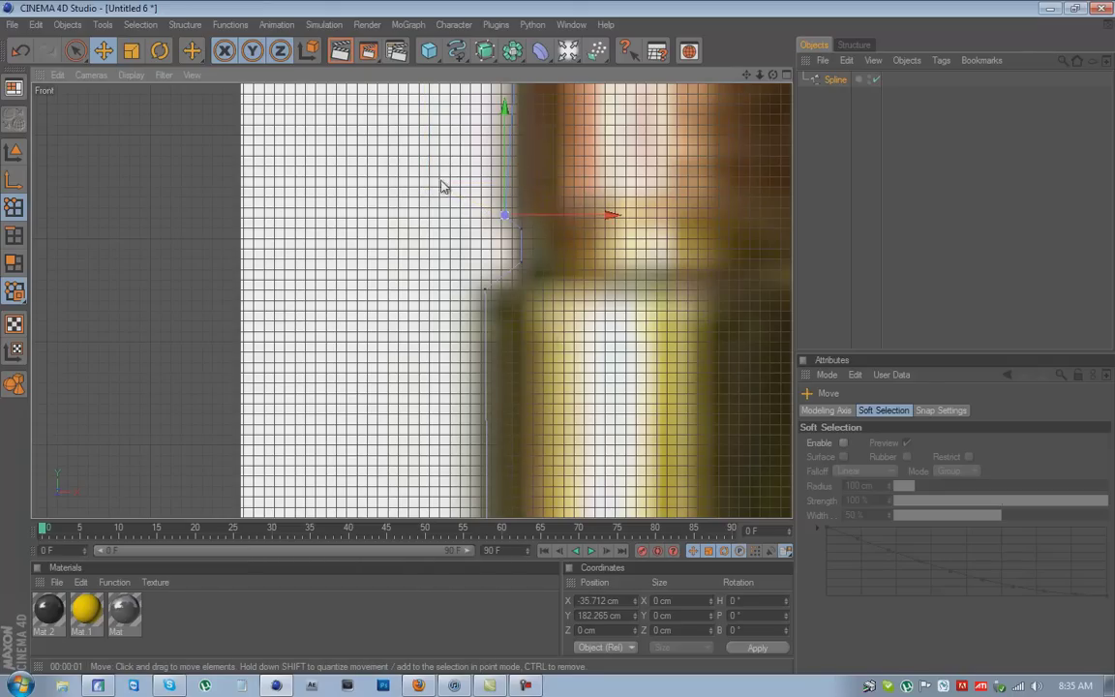
left_click_drag(746, 76, 559, 349)
scroll(558, 355, "up", 6)
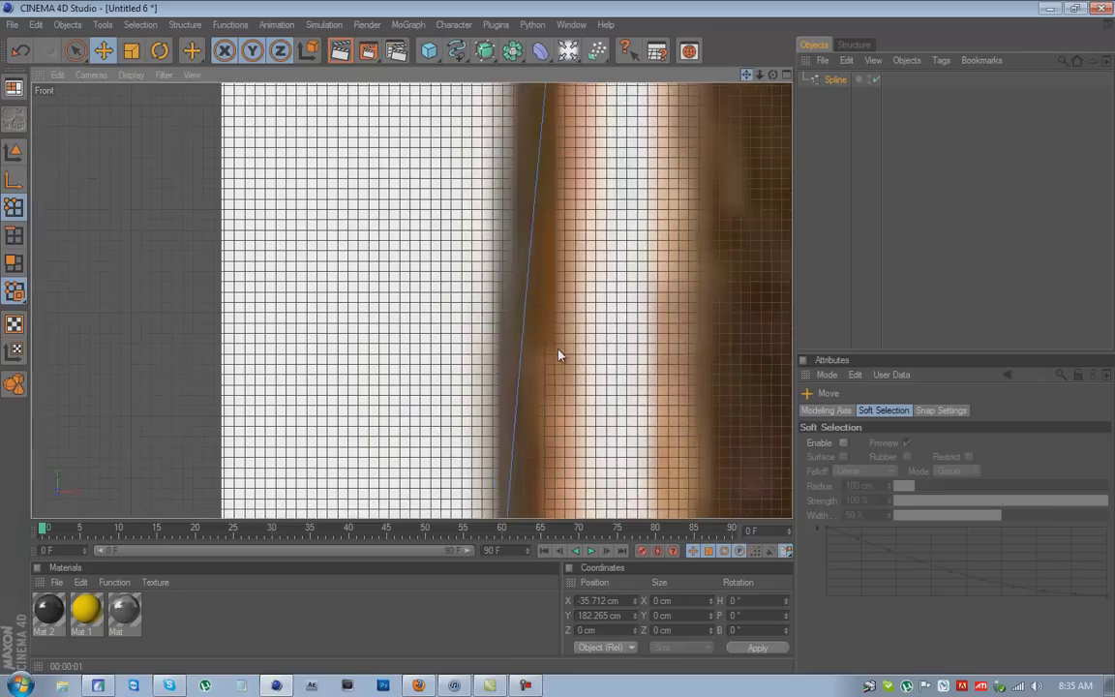
mouse_move(556, 300)
middle_mouse_down("alt")
mouse_move(560, 316)
mouse_move(557, 308)
middle_mouse_up("alt")
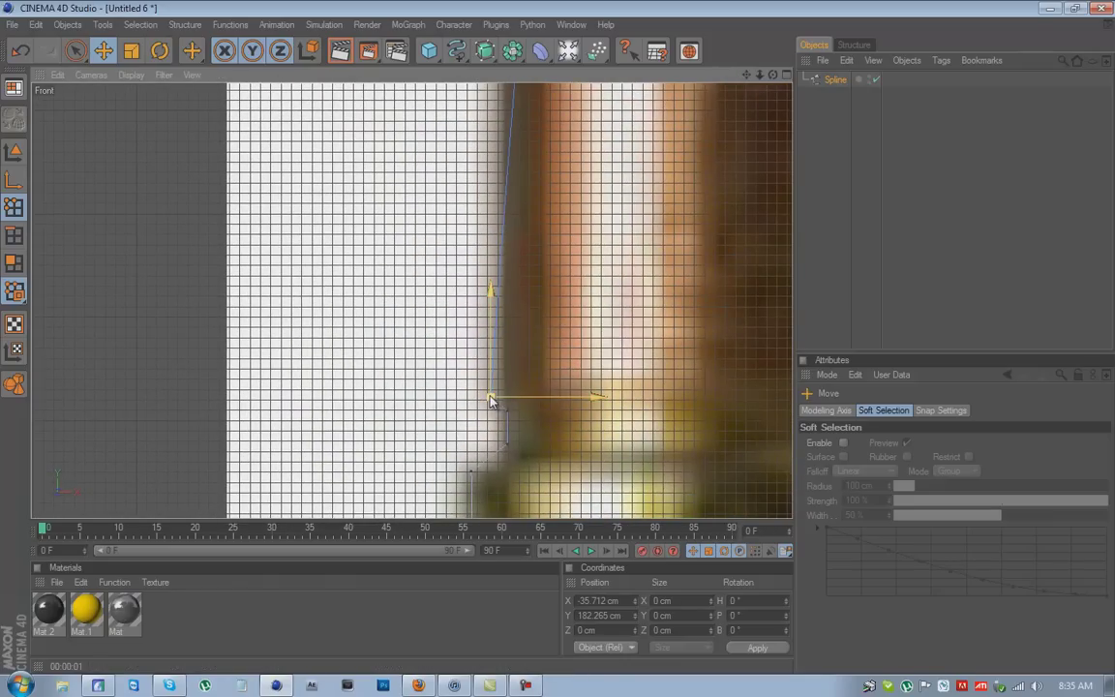
Step: Try the bullet's base point higher on the outline, at about X -36.71 cm, Y 185.179 cm
left_click_drag(495, 398, 491, 367)
scroll(486, 380, "up", 3)
scroll(487, 384, "up", 3)
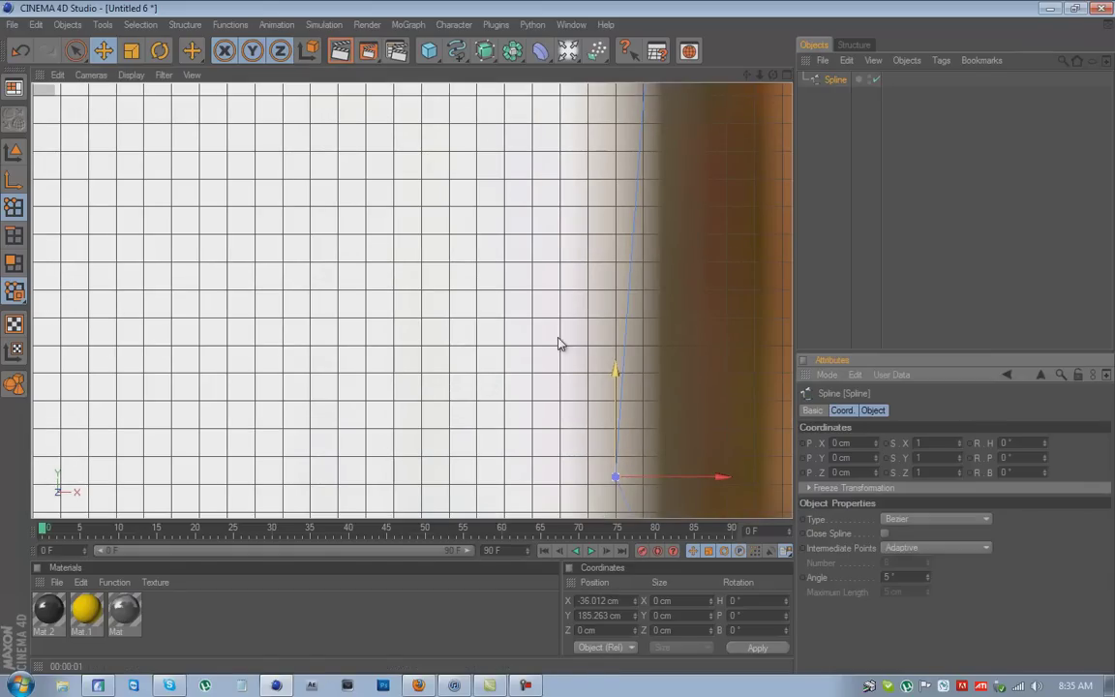
double_click(615, 478)
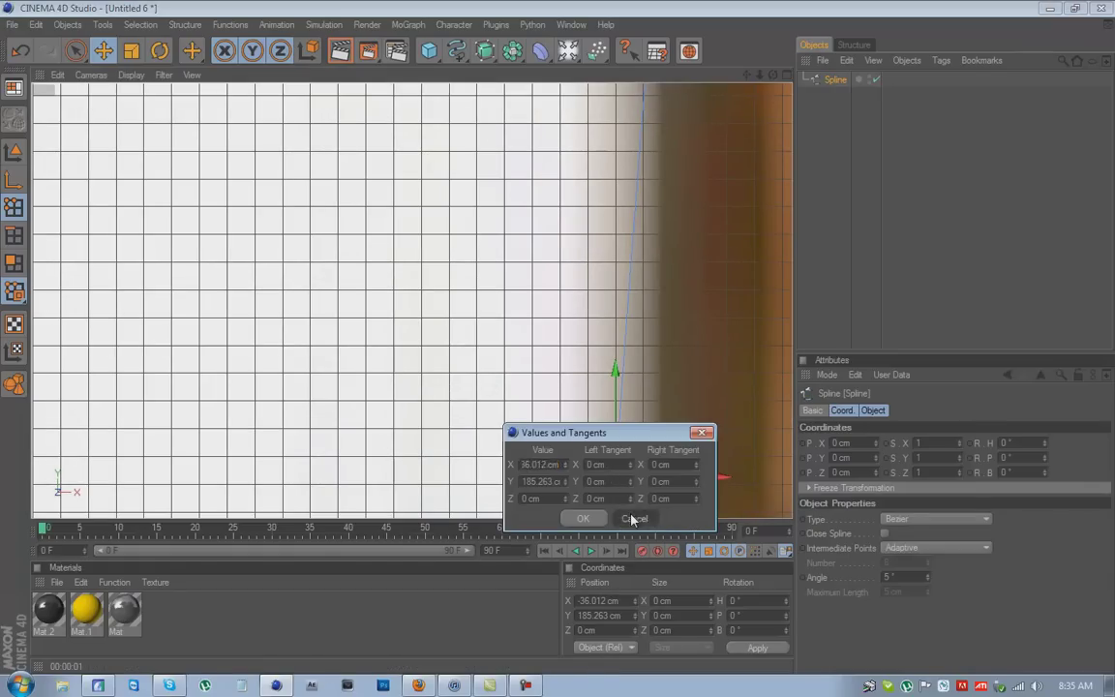
left_click(635, 518)
left_click_drag(618, 480, 586, 463)
Step: Reposition the bullet's base point just above the inner step, at about X -35.844 cm, Y 182.583 cm
left_click_drag(559, 343, 564, 362)
left_click_drag(746, 74, 553, 344)
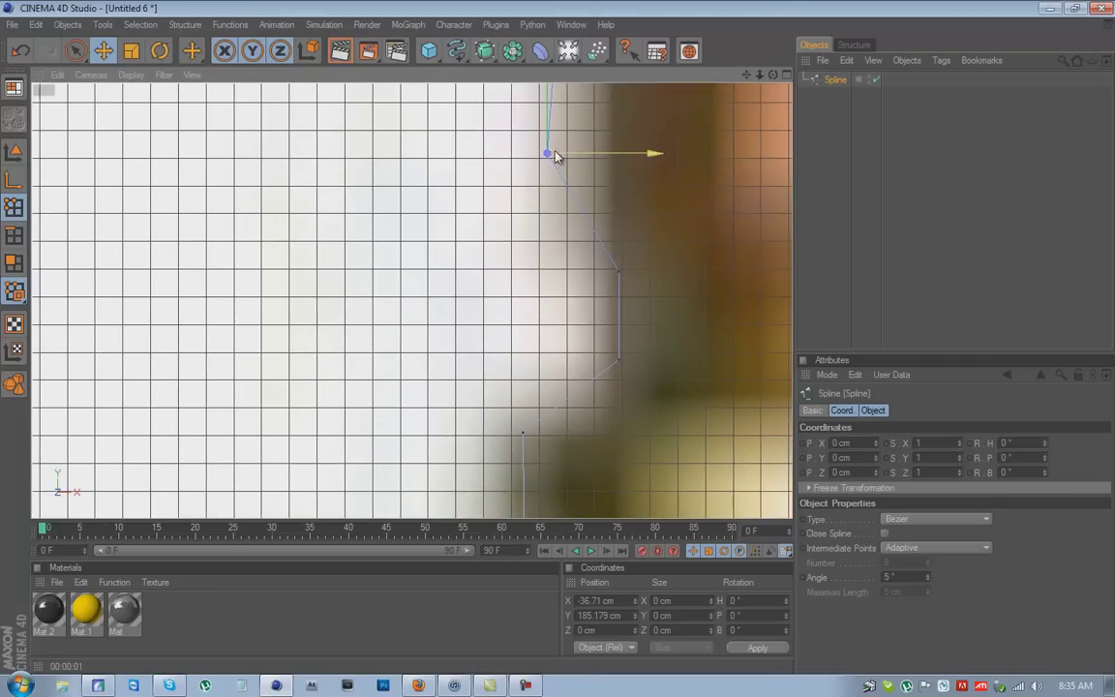
left_click_drag(558, 154, 559, 341)
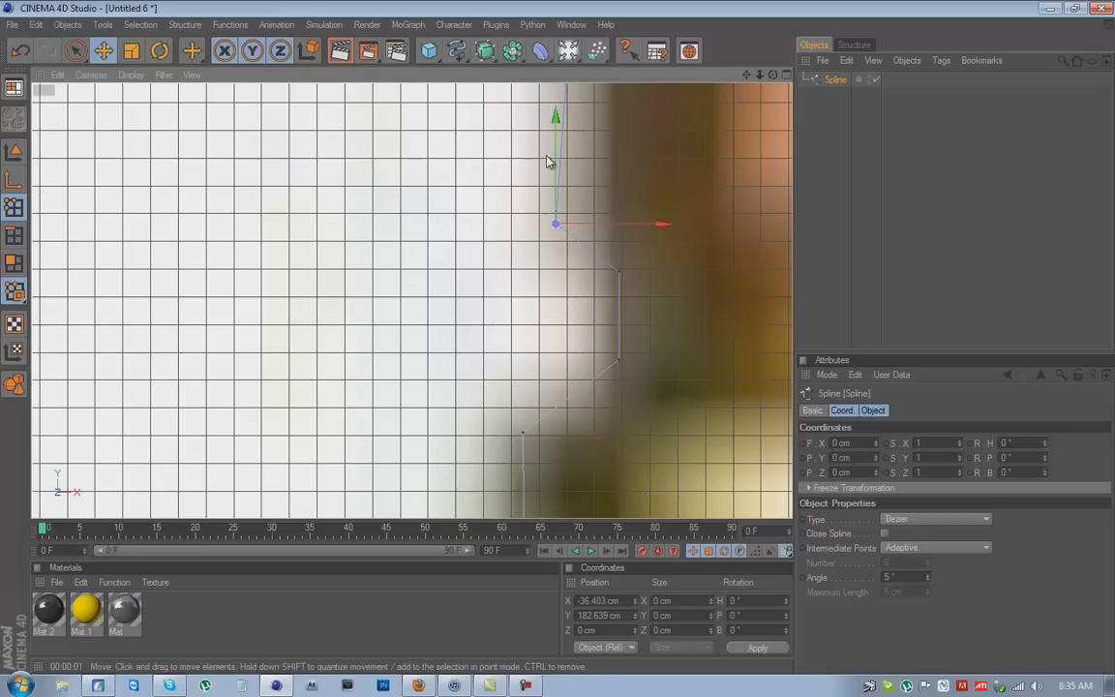
left_click_drag(554, 230, 557, 339)
Step: Adjust the lower tangent handle of the spline's tip point so the curve follows the side of the bullet
left_click_drag(746, 75, 554, 368)
scroll(683, 136, "down", 4)
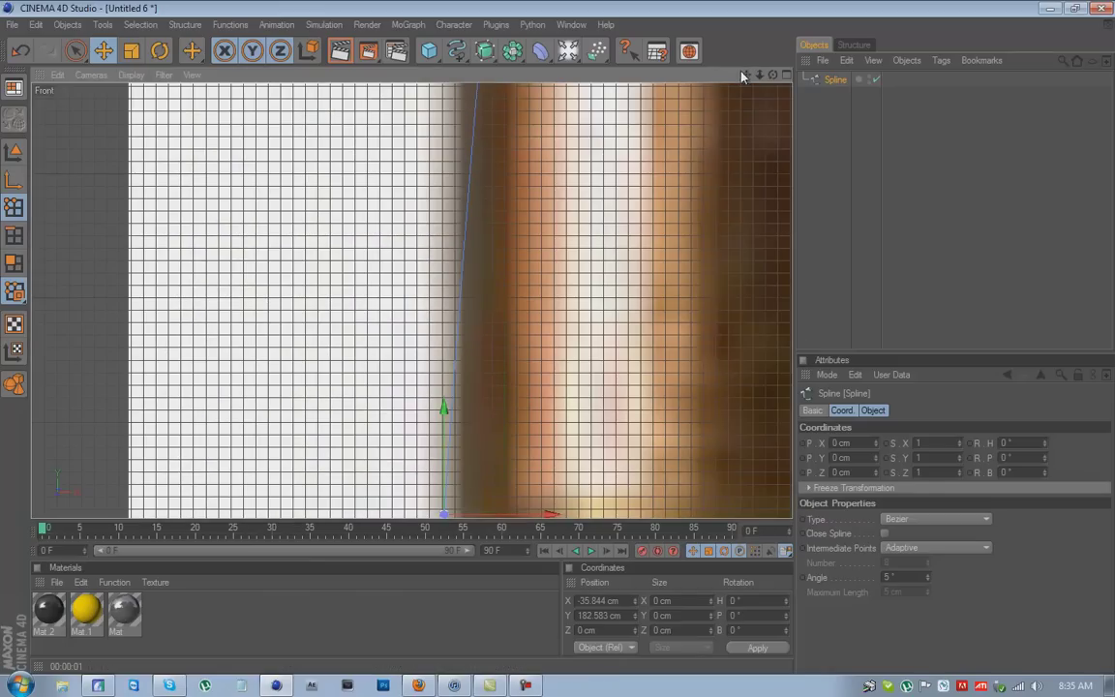
left_click_drag(746, 74, 570, 404)
scroll(724, 164, "down", 3)
scroll(724, 169, "down", 8)
scroll(560, 359, "up", 1)
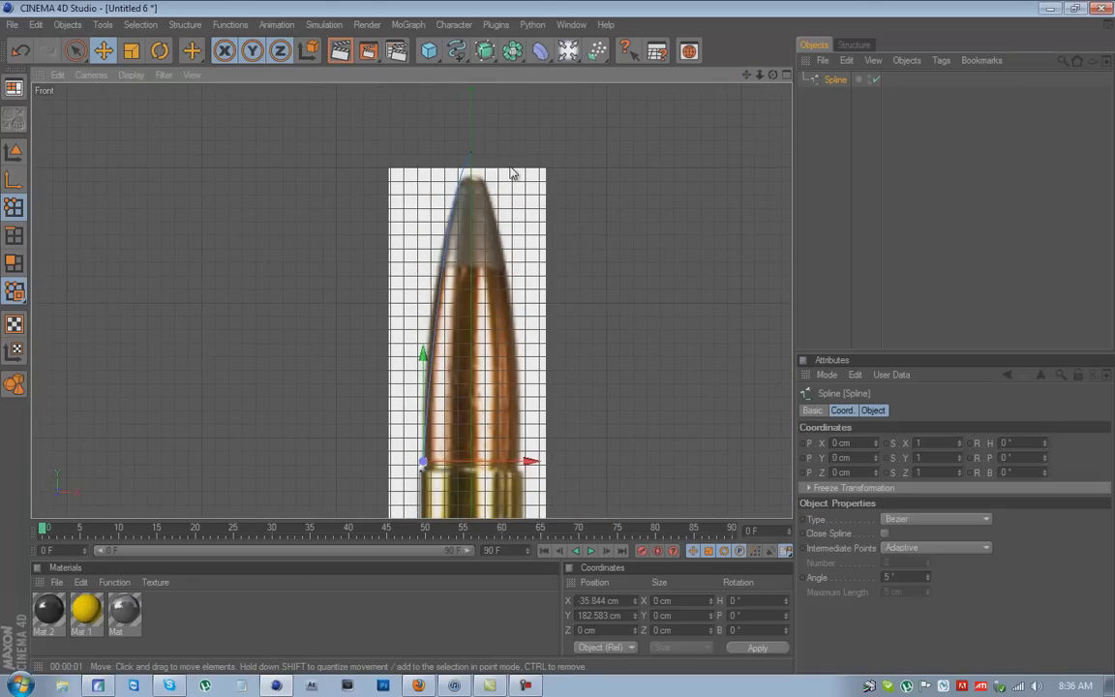
left_click(472, 154)
left_click_drag(449, 179, 435, 232)
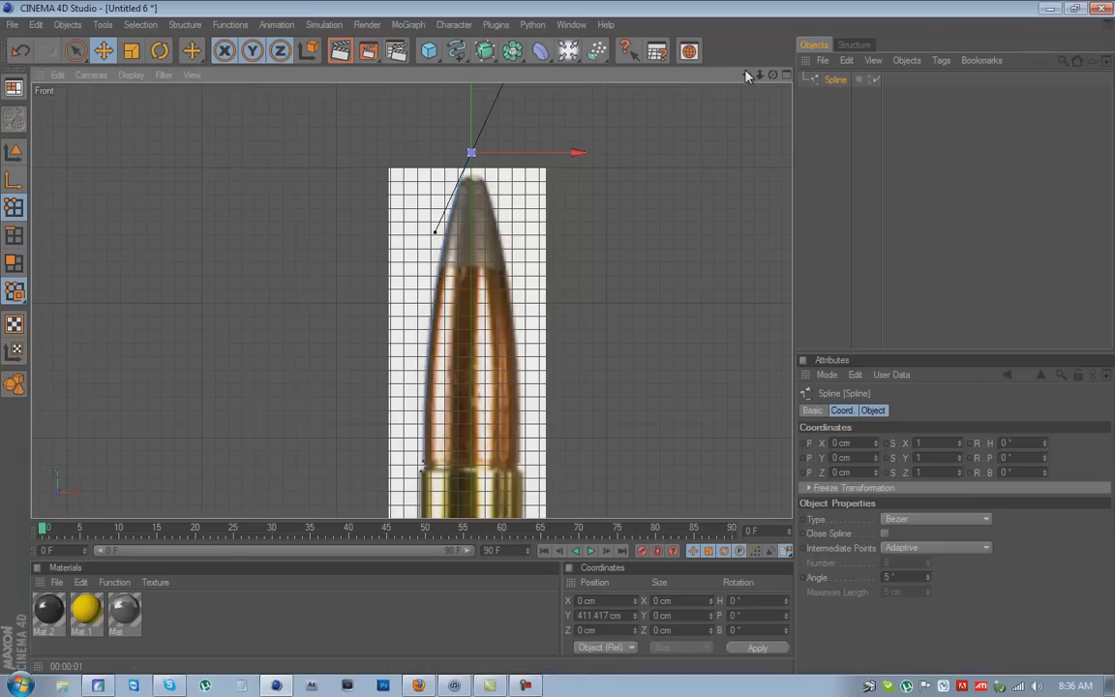
Step: Add a Lathe NURBS object and make the traced spline its child
left_click_drag(747, 75, 707, 270)
scroll(523, 294, "up", 6)
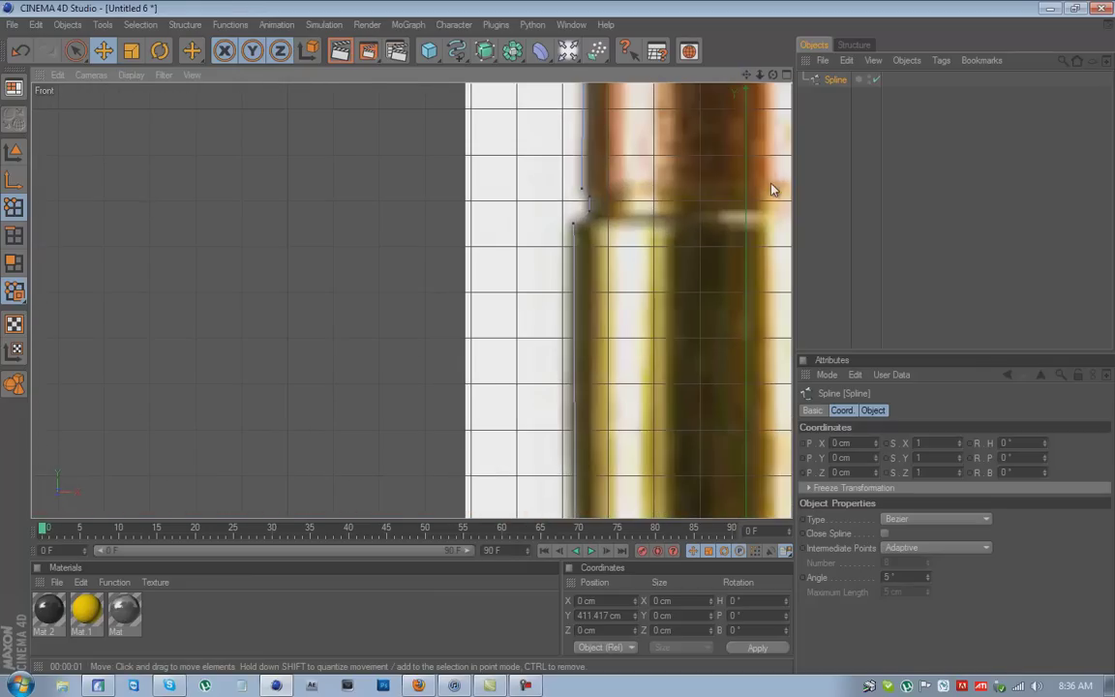
left_click_drag(746, 75, 681, 182)
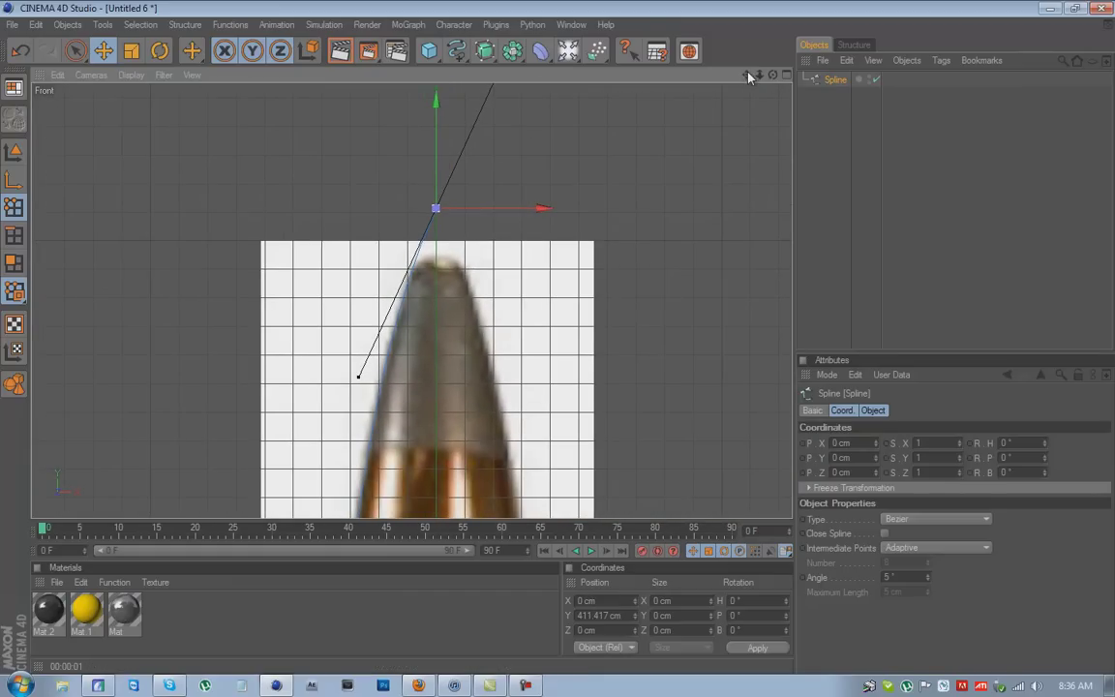
left_click_drag(747, 74, 558, 338)
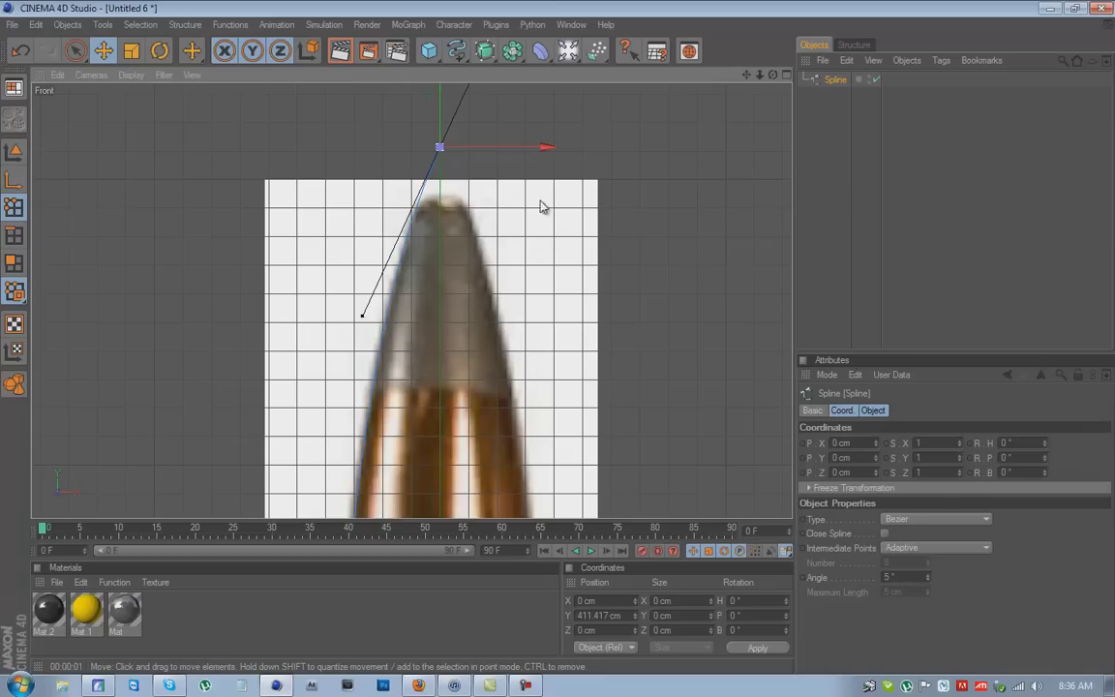
left_click(487, 52)
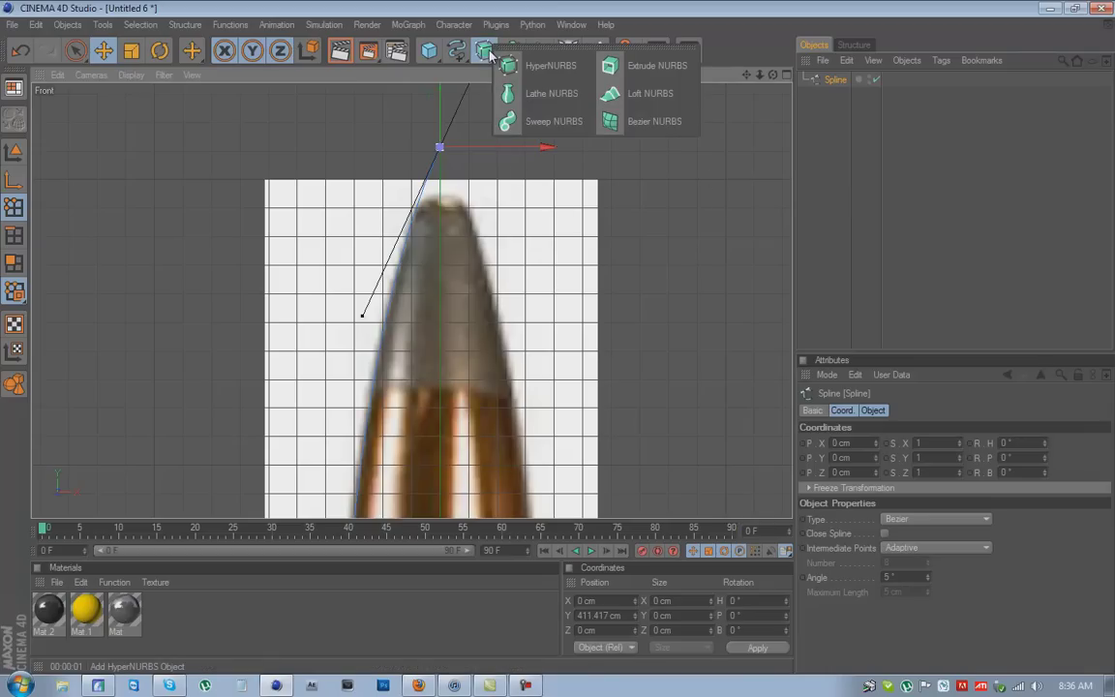
left_click(562, 102)
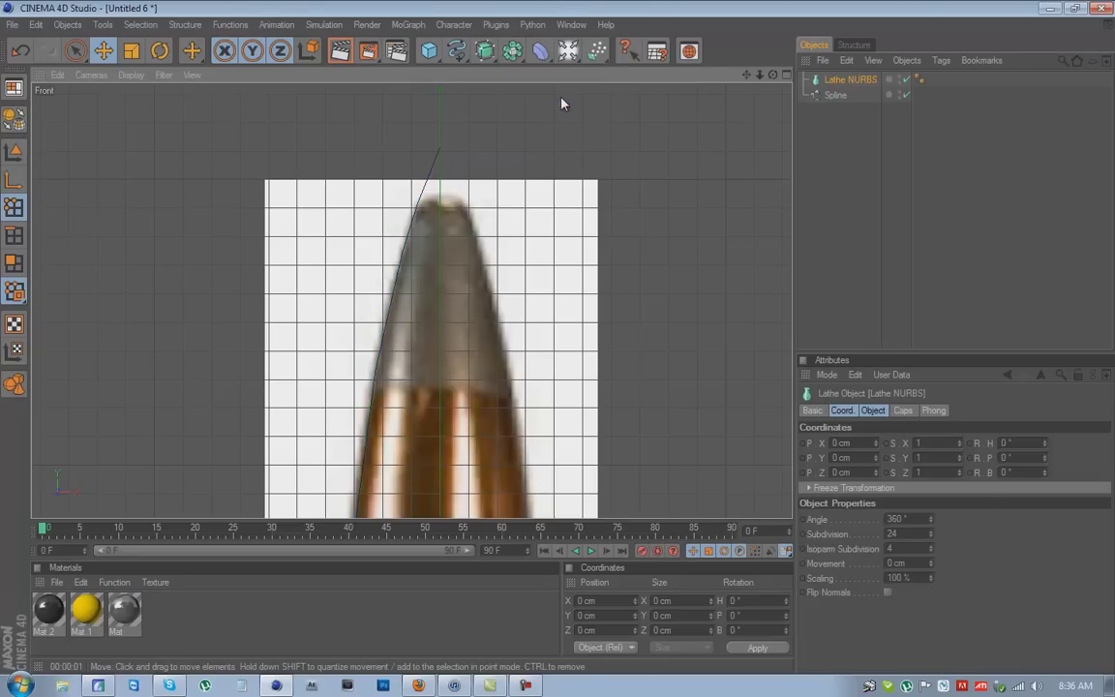
left_click(838, 97)
left_click_drag(838, 104, 846, 87)
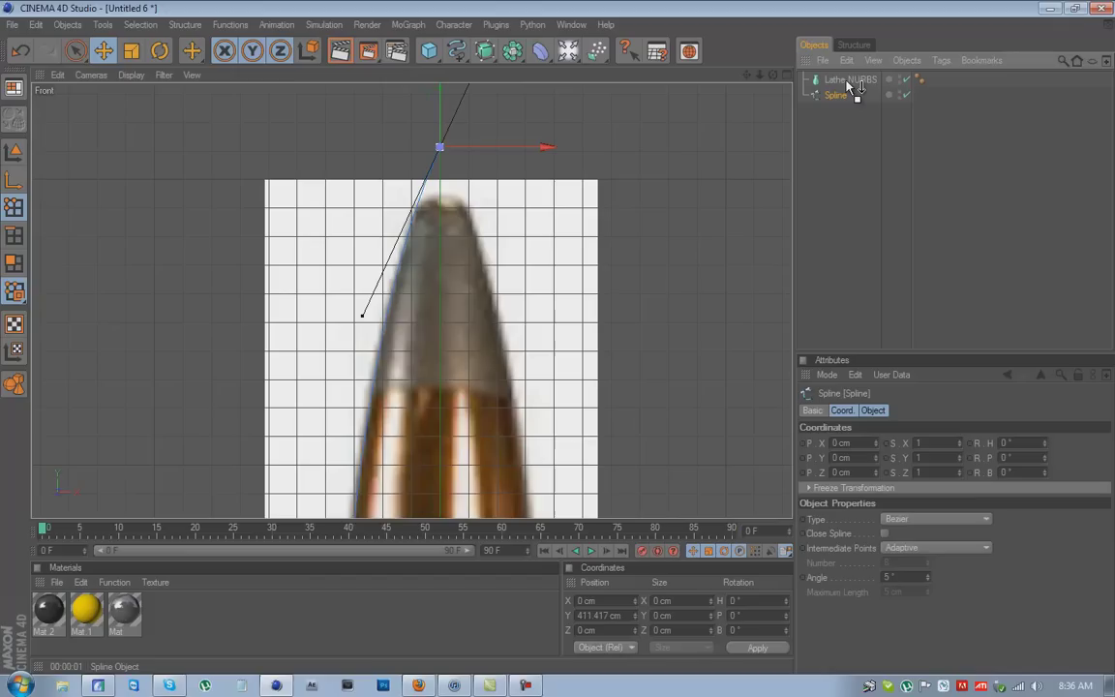
left_click_drag(846, 87, 846, 87)
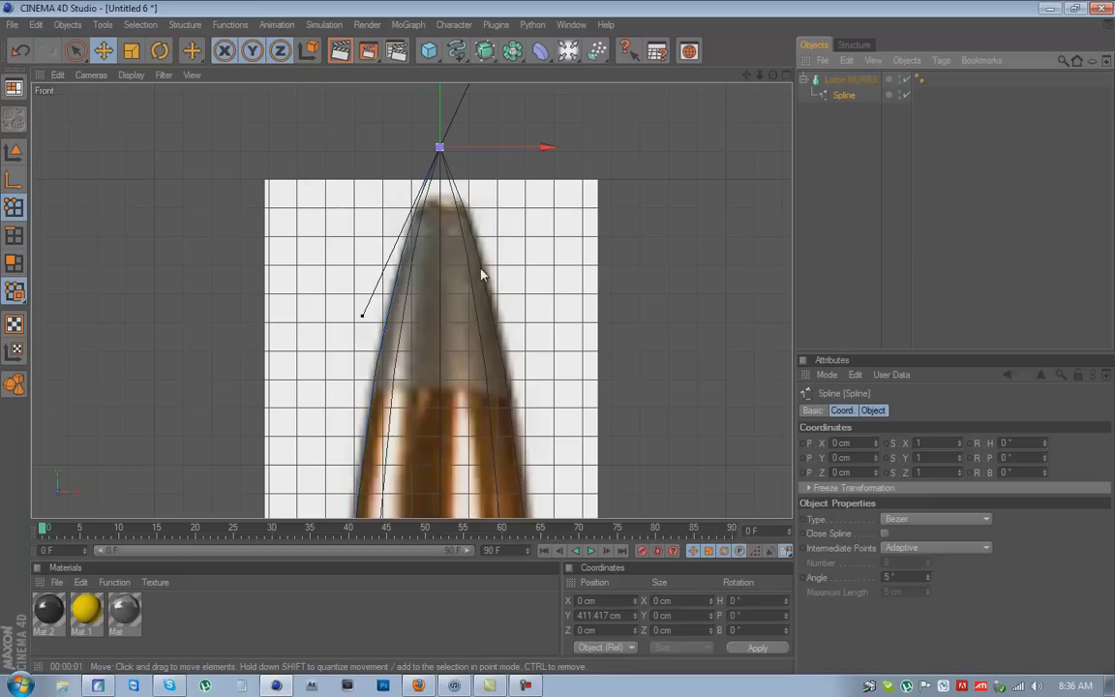
Step: Try the Mat material on the lathed bullet in a perspective test render and remove its texture tag
middle_click(594, 215)
middle_click(312, 180)
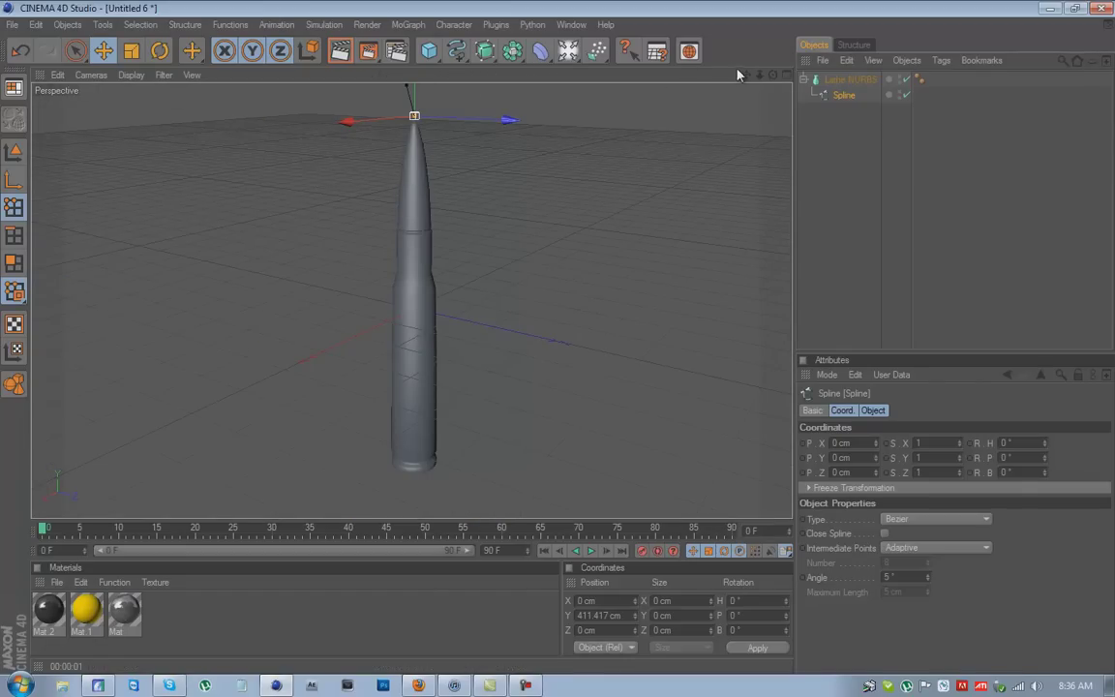
left_click_drag(746, 76, 559, 344)
left_click_drag(772, 76, 559, 329)
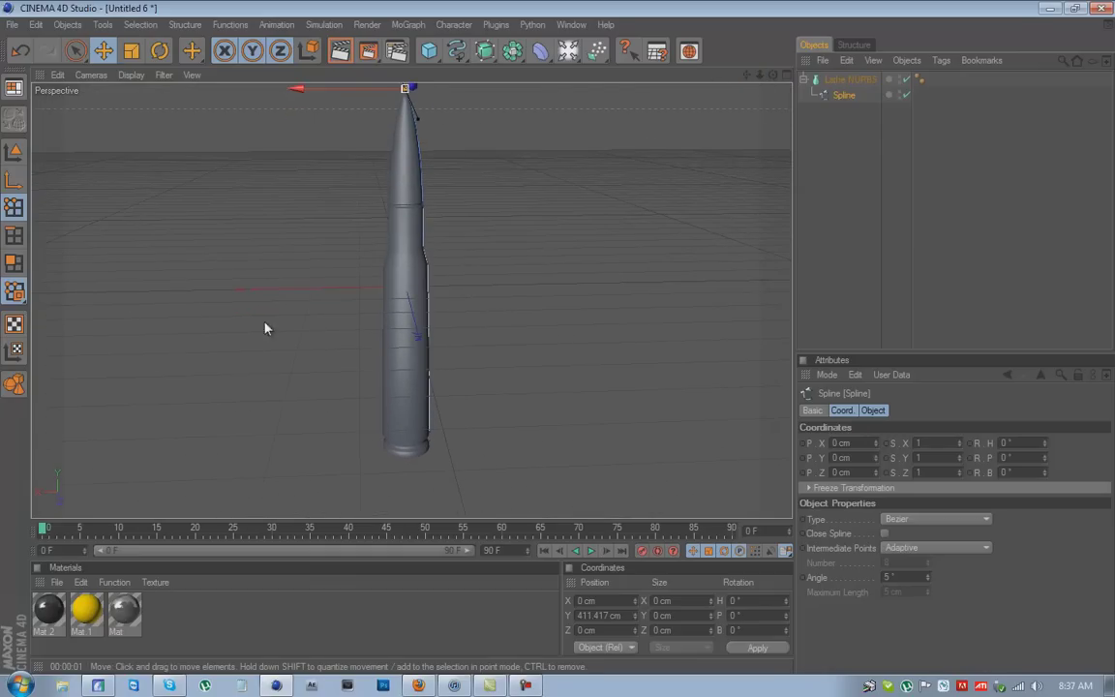
left_click_drag(116, 620, 402, 265)
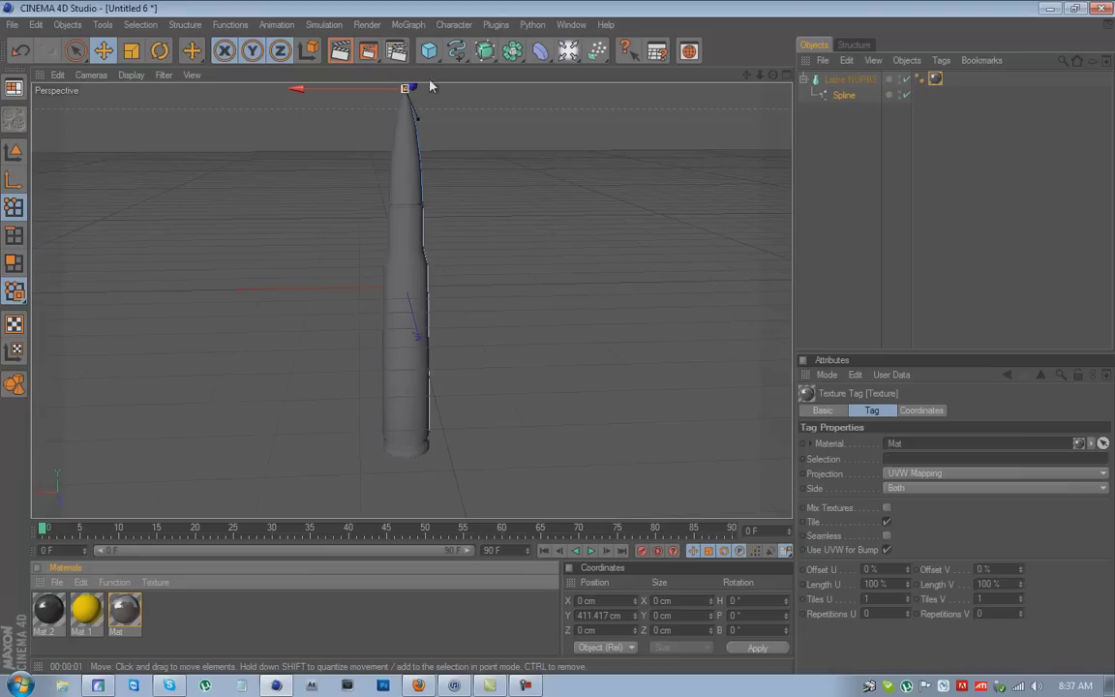
left_click(340, 52)
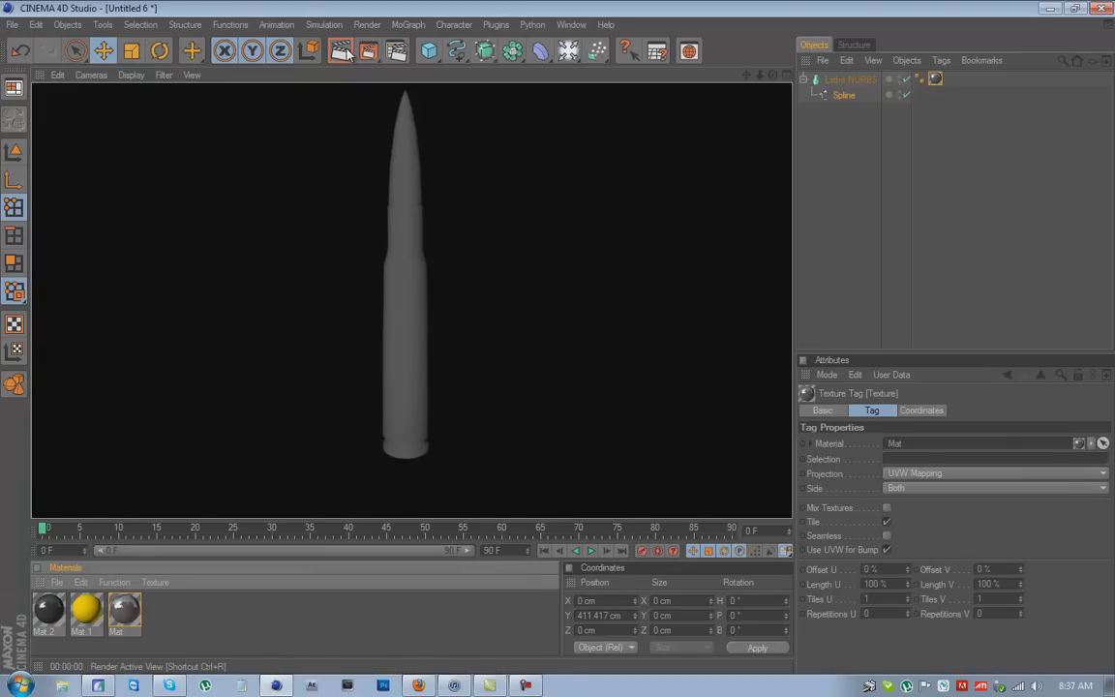
mouse_move(773, 74)
left_mouse_down()
mouse_move(561, 346)
mouse_move(765, 71)
left_mouse_up()
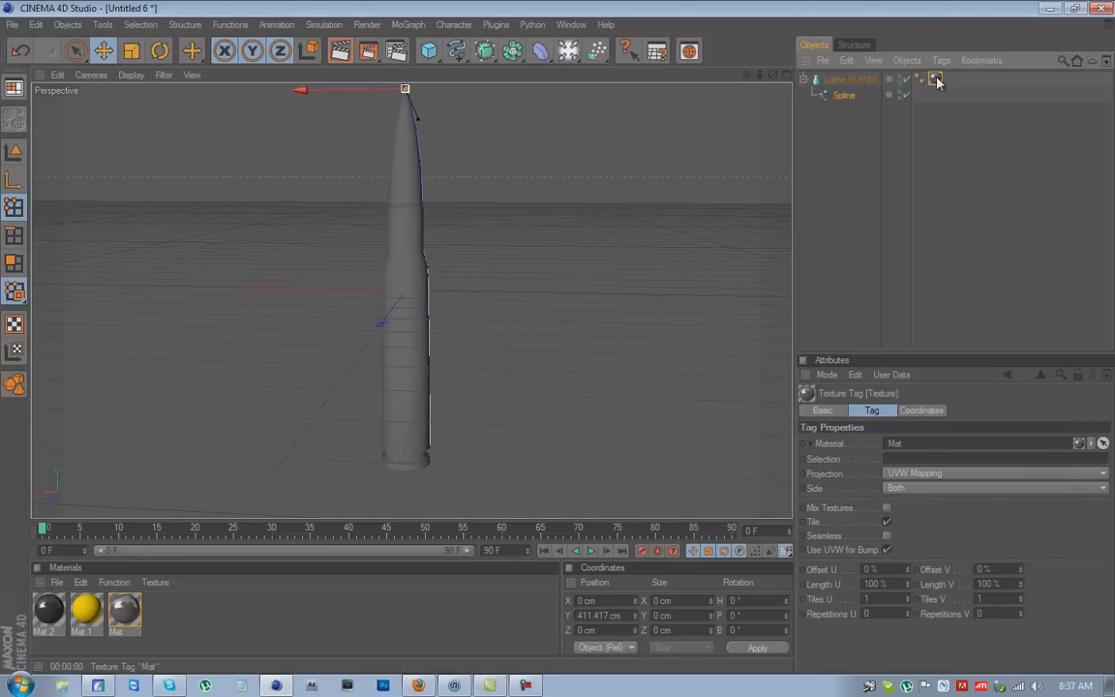
key("Delete")
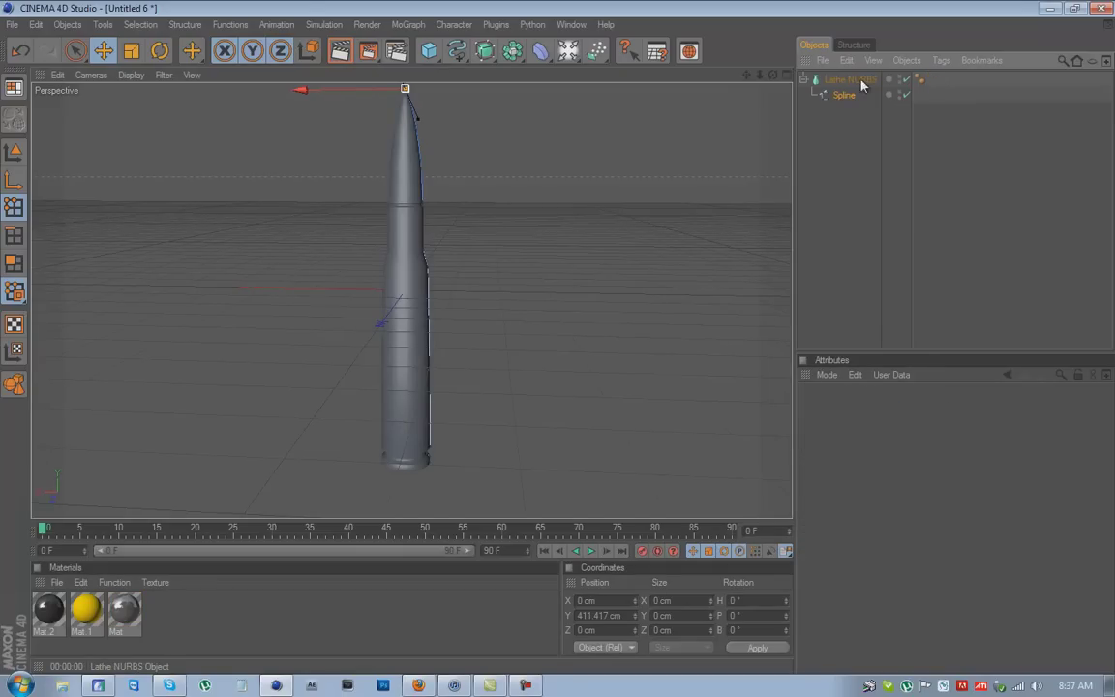
Step: Set the Lathe NURBS subdivision to 79 and convert the object to an editable polygon object
left_click(804, 79)
left_click(835, 81)
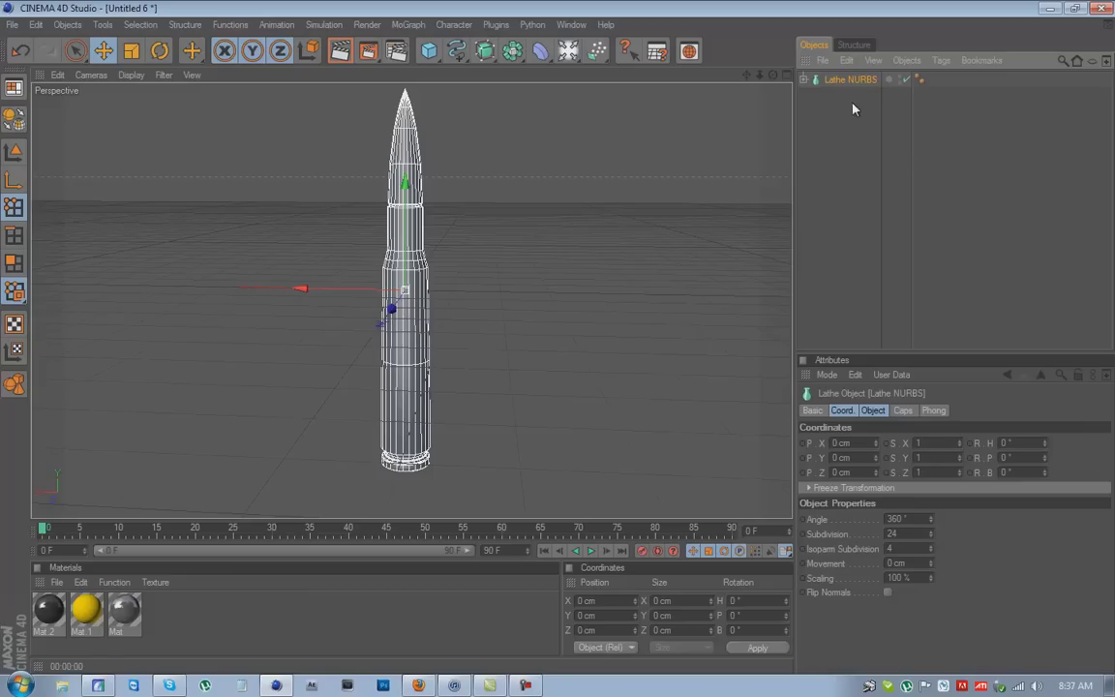
left_click_drag(930, 538, 930, 538)
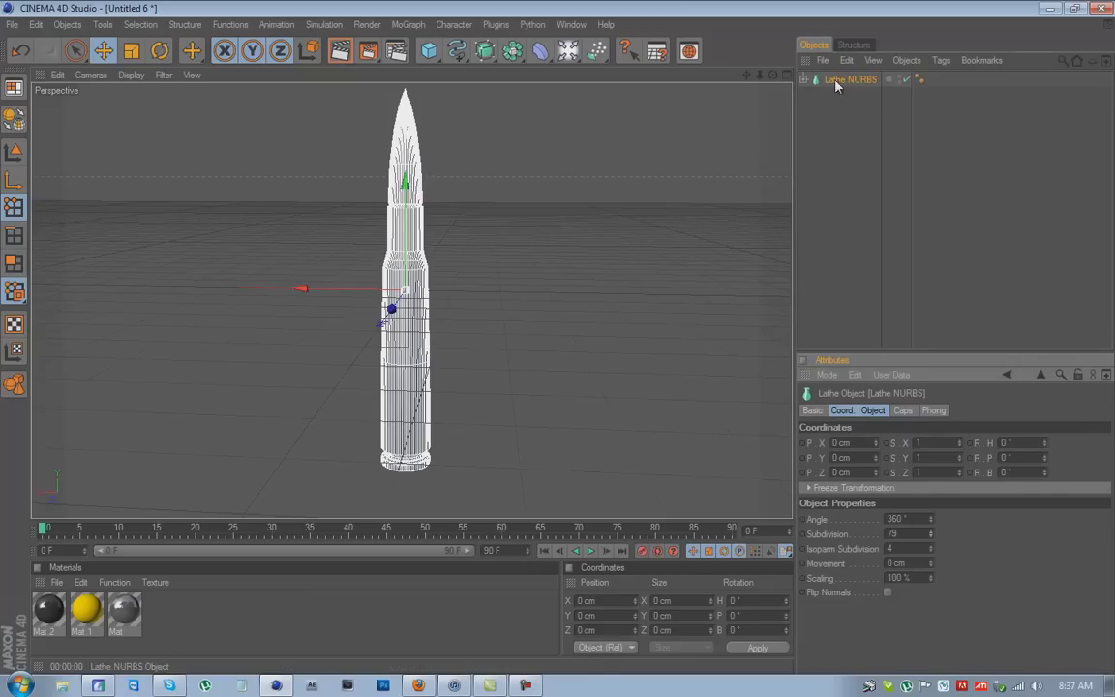
left_click_drag(746, 74, 559, 344)
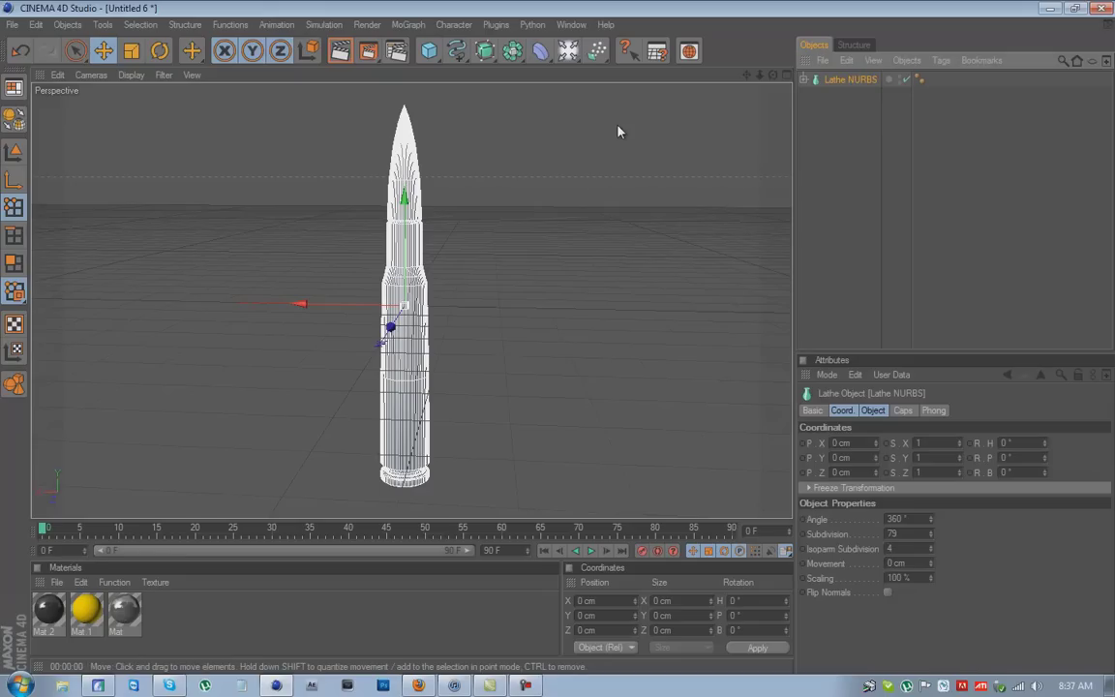
left_click(15, 121)
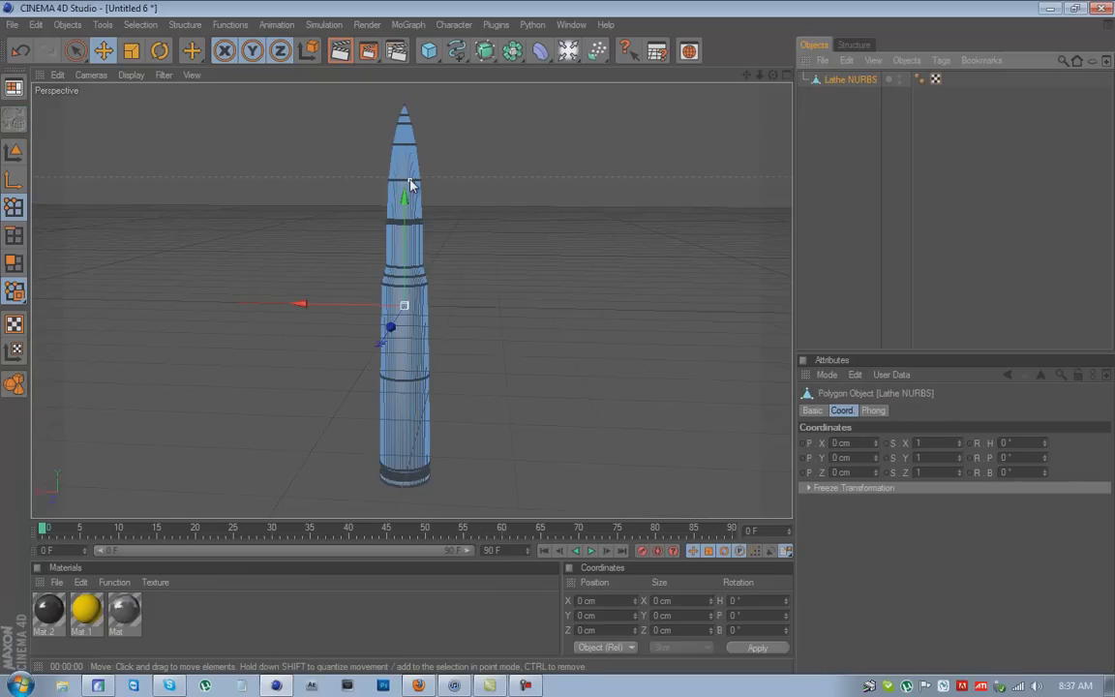
Step: Try pulling one point at the projectile's base outward to about X -181.762 cm, and undo the move
left_click_drag(771, 75, 667, 127)
left_click(419, 220)
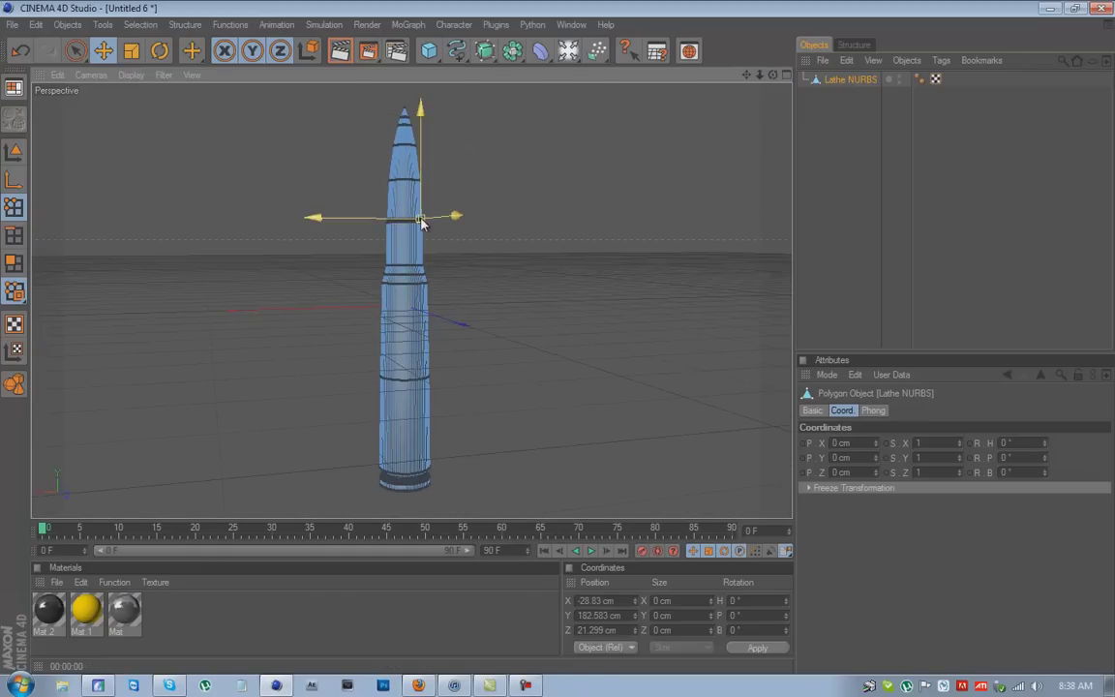
left_click_drag(390, 219, 558, 338)
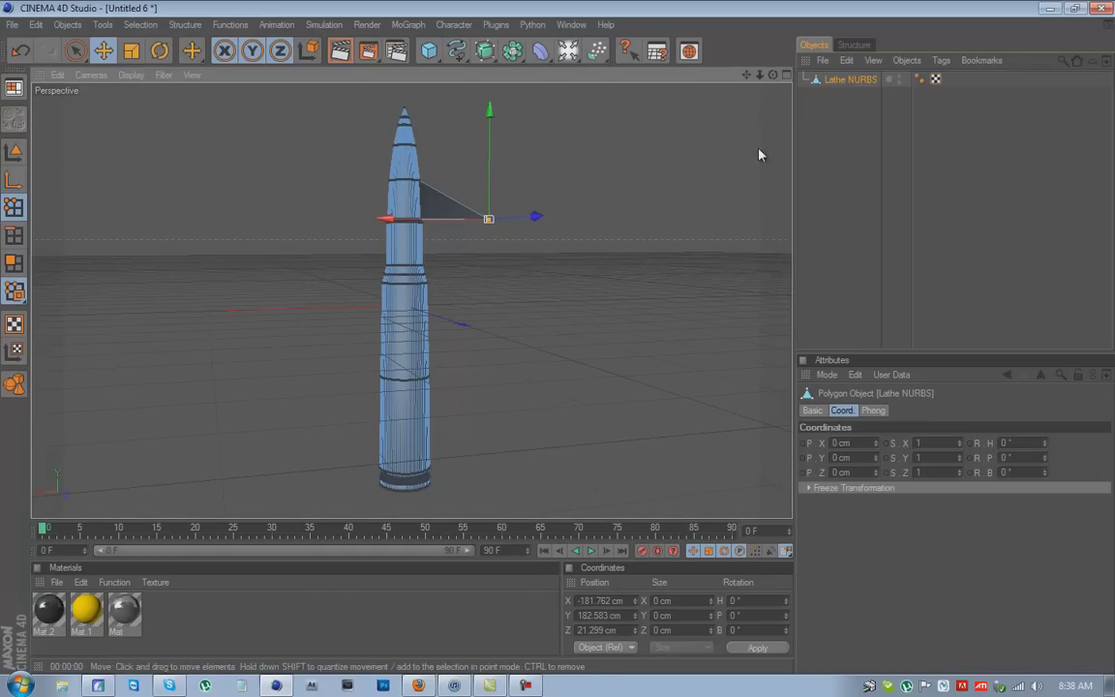
left_click_drag(773, 76, 571, 339)
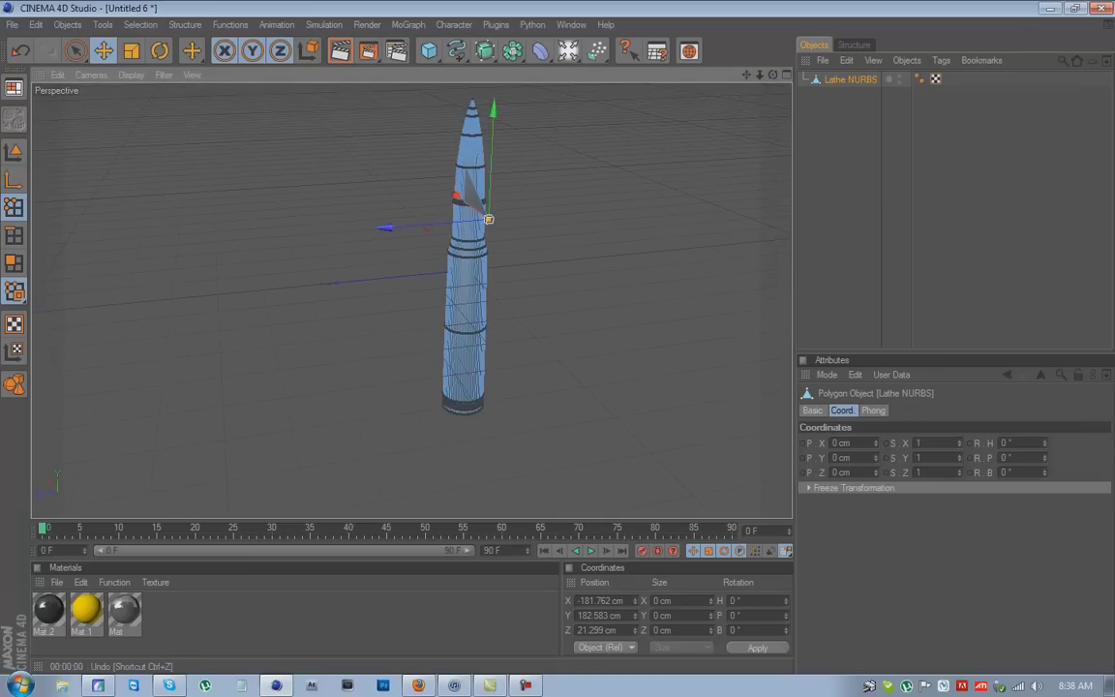
left_click(18, 49)
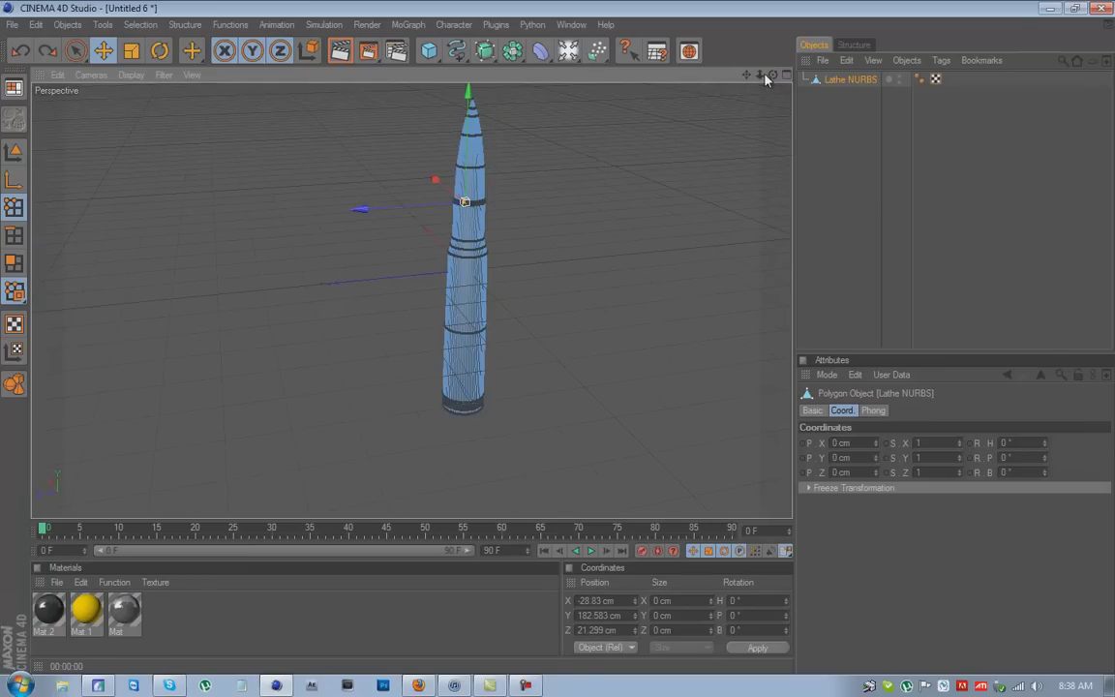
Step: Live-select all polygons of the projectile in the Right view, from its tip down to the step above the case neck
left_click_drag(696, 85, 557, 346, "alt")
middle_click(558, 346)
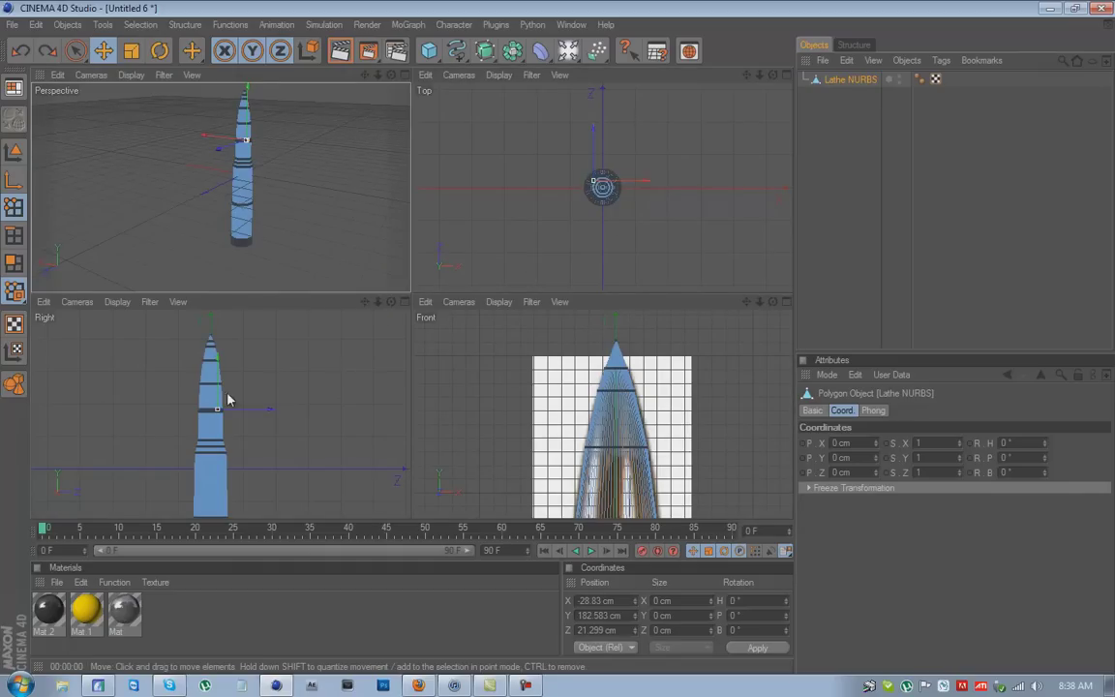
middle_click(261, 392)
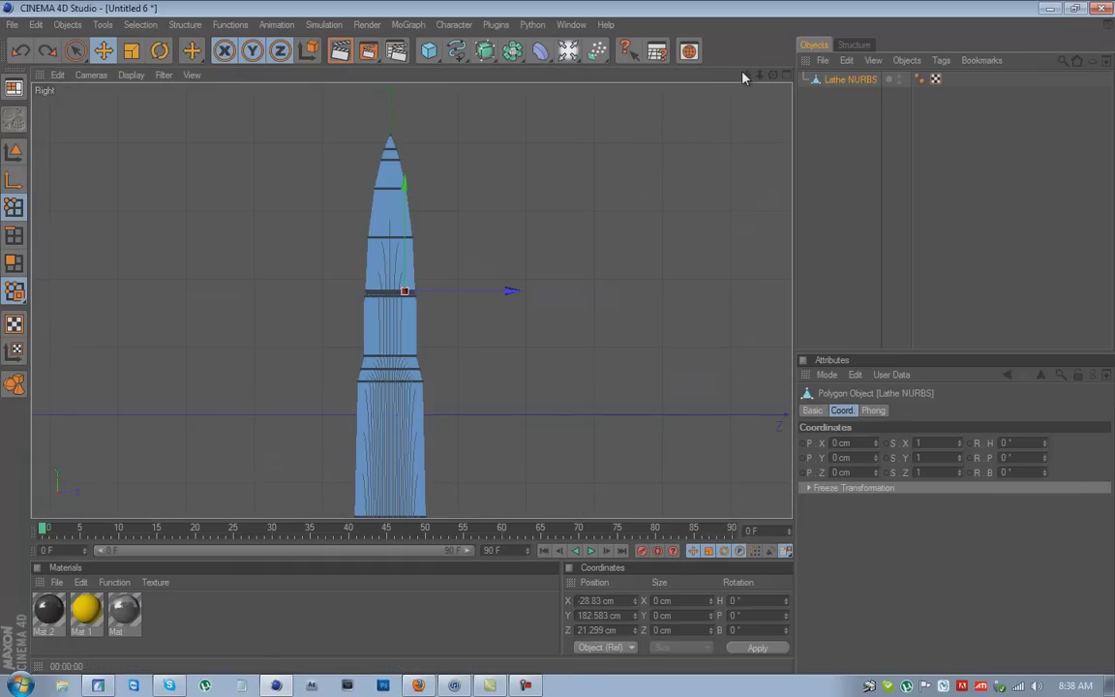
middle_click(648, 171)
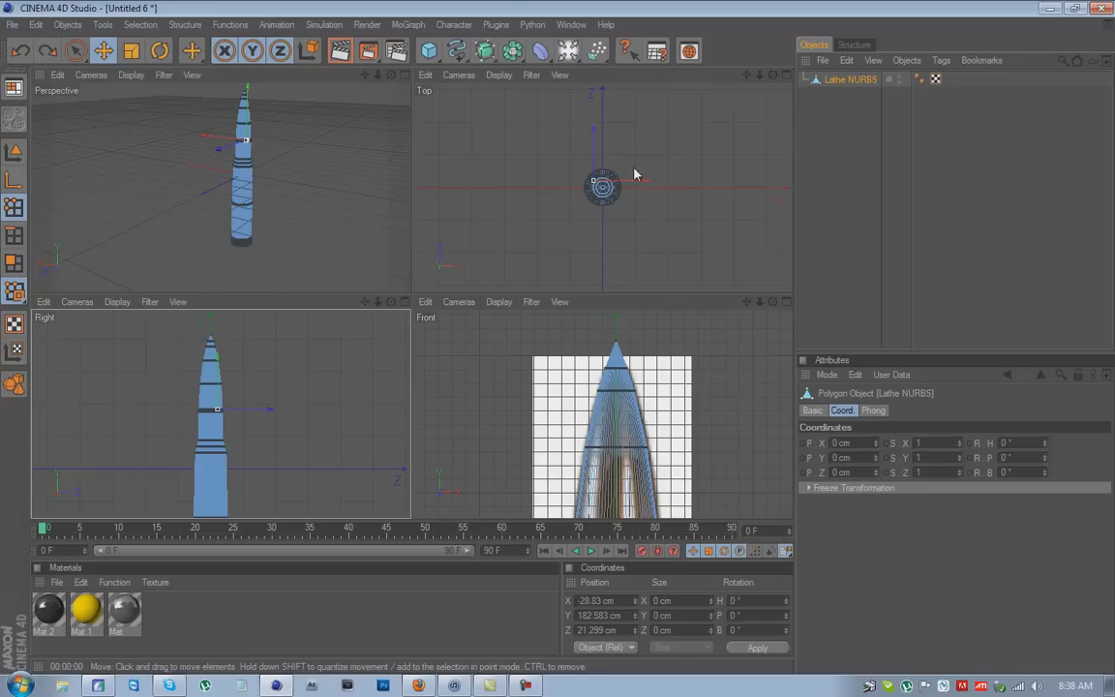
middle_click(243, 373)
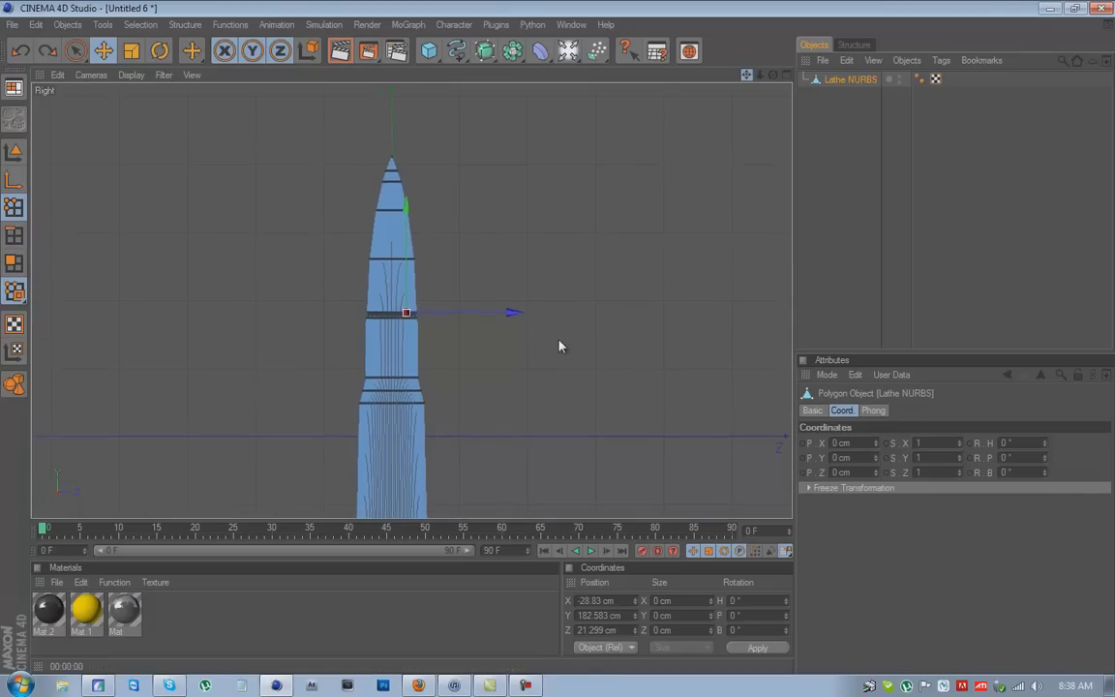
left_click_drag(559, 340, 559, 347)
scroll(712, 106, "up", 3)
left_click_drag(747, 75, 562, 330)
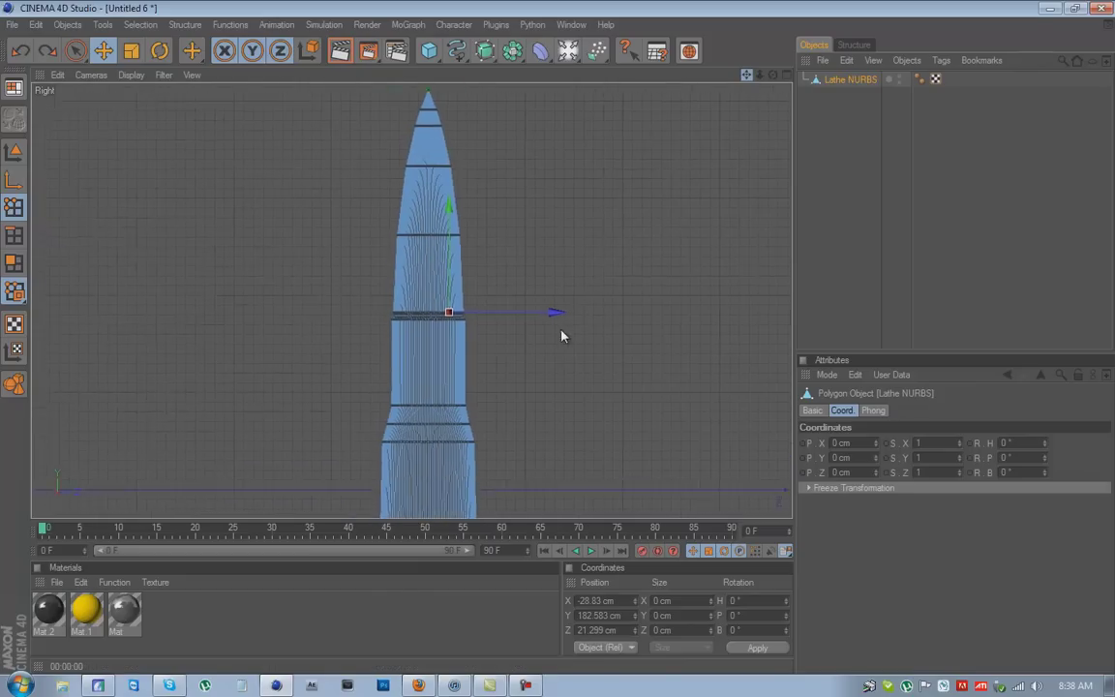
scroll(557, 349, "up", 2)
scroll(558, 349, "down", 2)
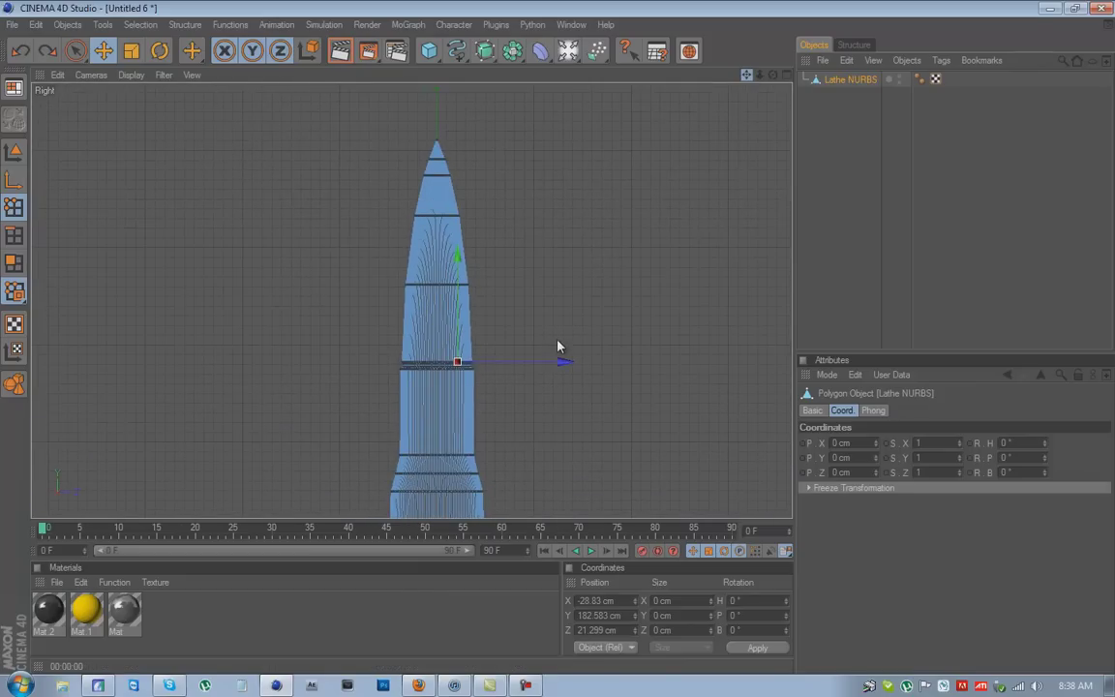
left_click(77, 51)
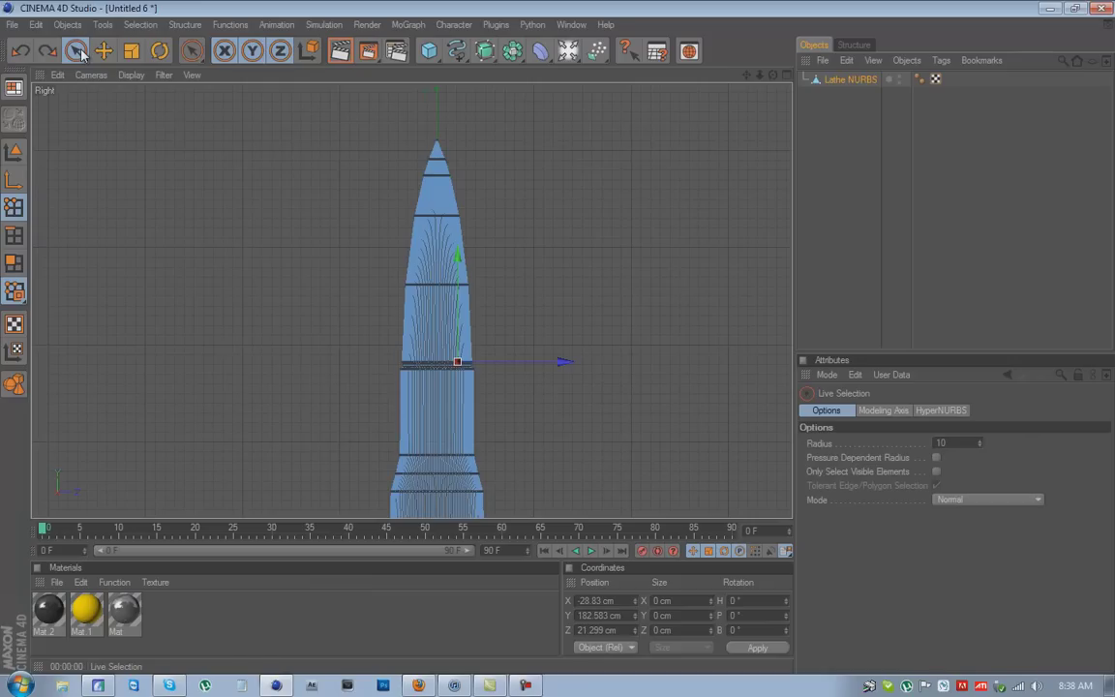
left_click(12, 267)
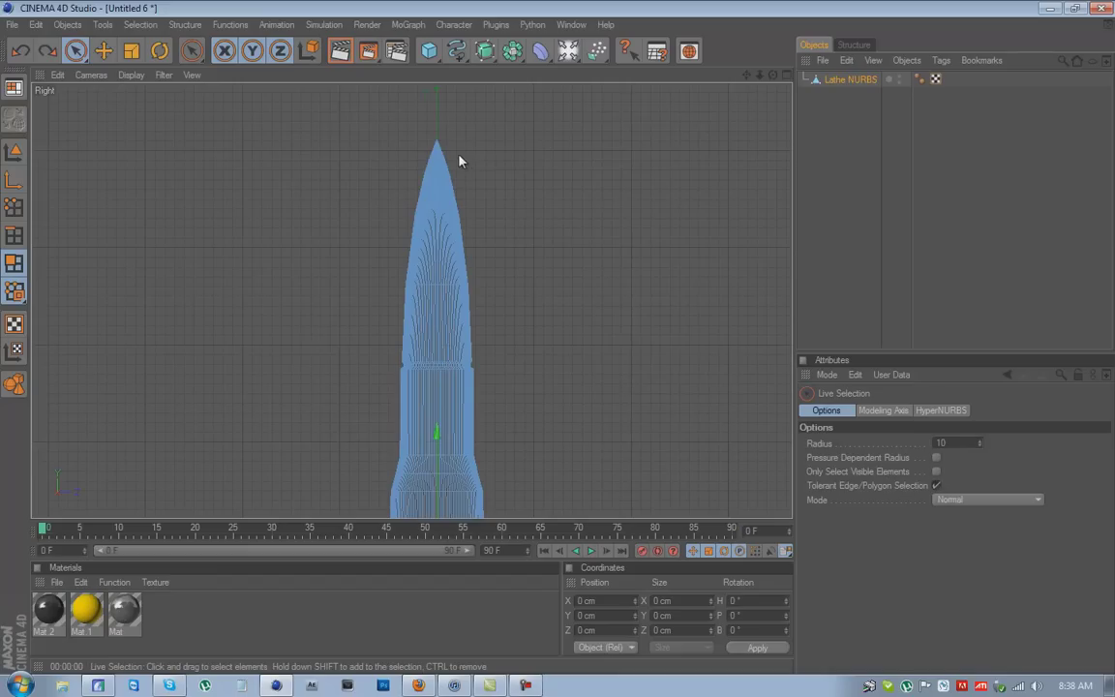
mouse_move(466, 138)
left_mouse_down()
mouse_move(410, 148)
mouse_move(468, 180)
mouse_move(453, 241)
mouse_move(354, 284)
mouse_move(488, 316)
left_mouse_up()
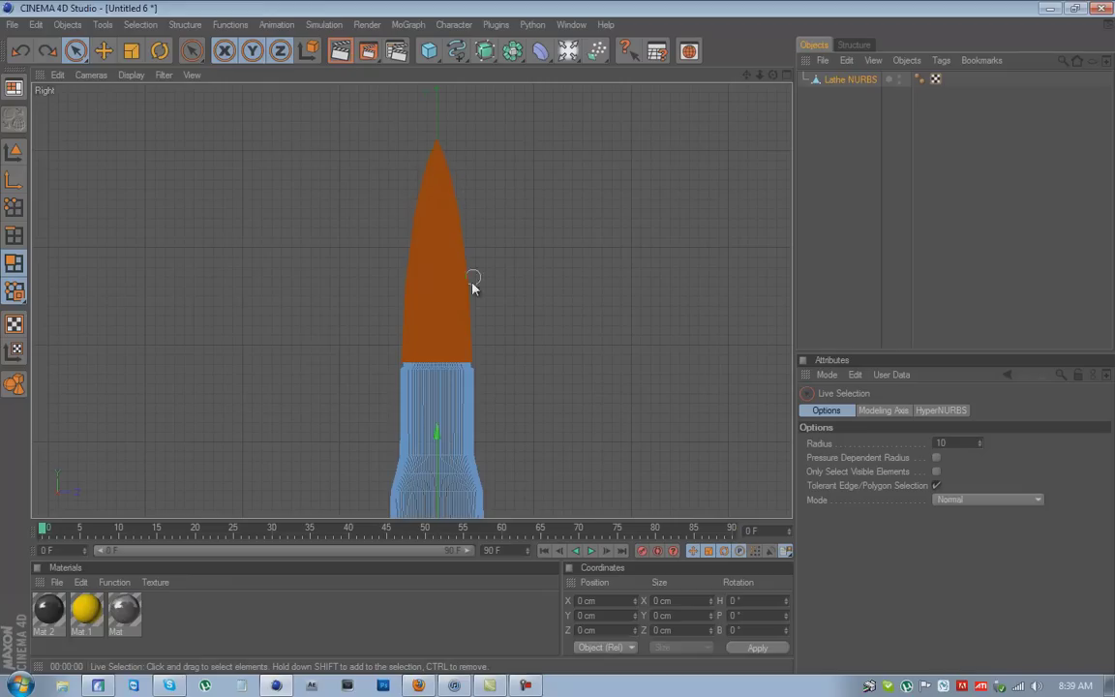
mouse_move(472, 283)
left_mouse_down()
mouse_move(380, 301)
mouse_move(502, 328)
left_mouse_up()
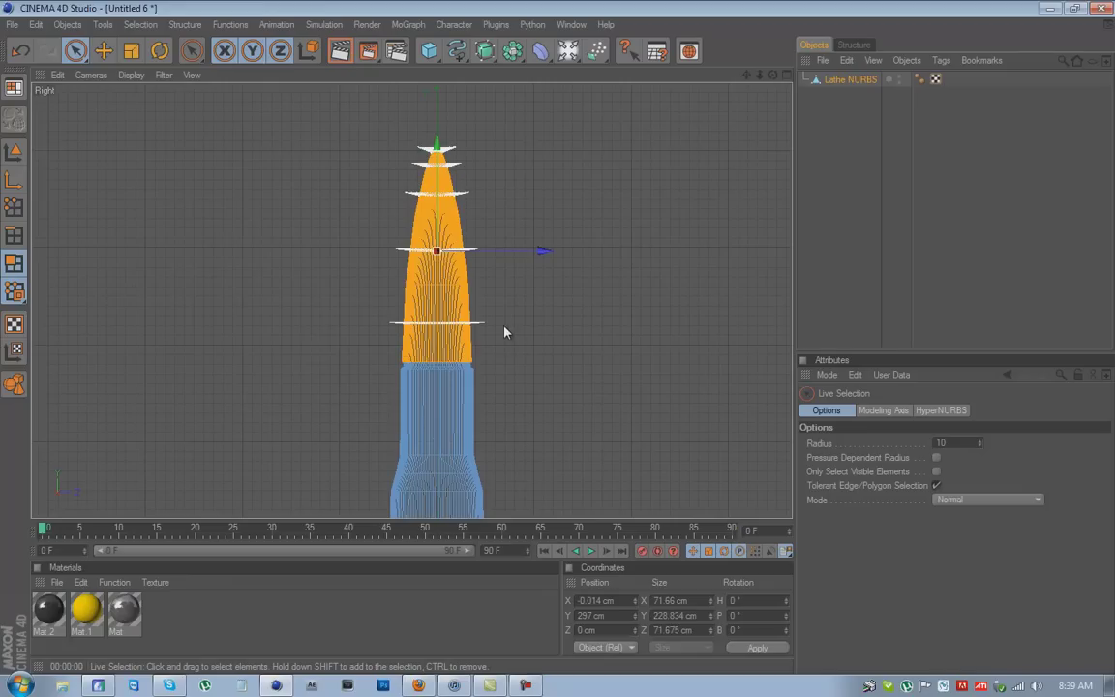
Step: Store the selected projectile polygons in a polygon selection tag and return to the Perspective view
left_click(141, 26)
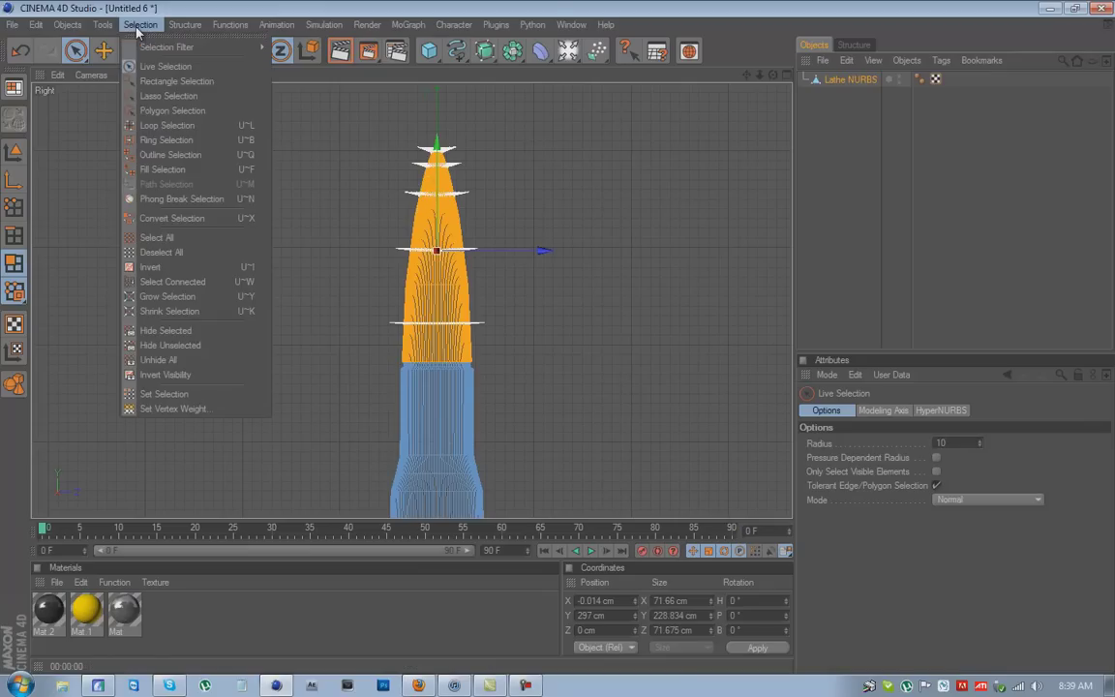
left_click(198, 396)
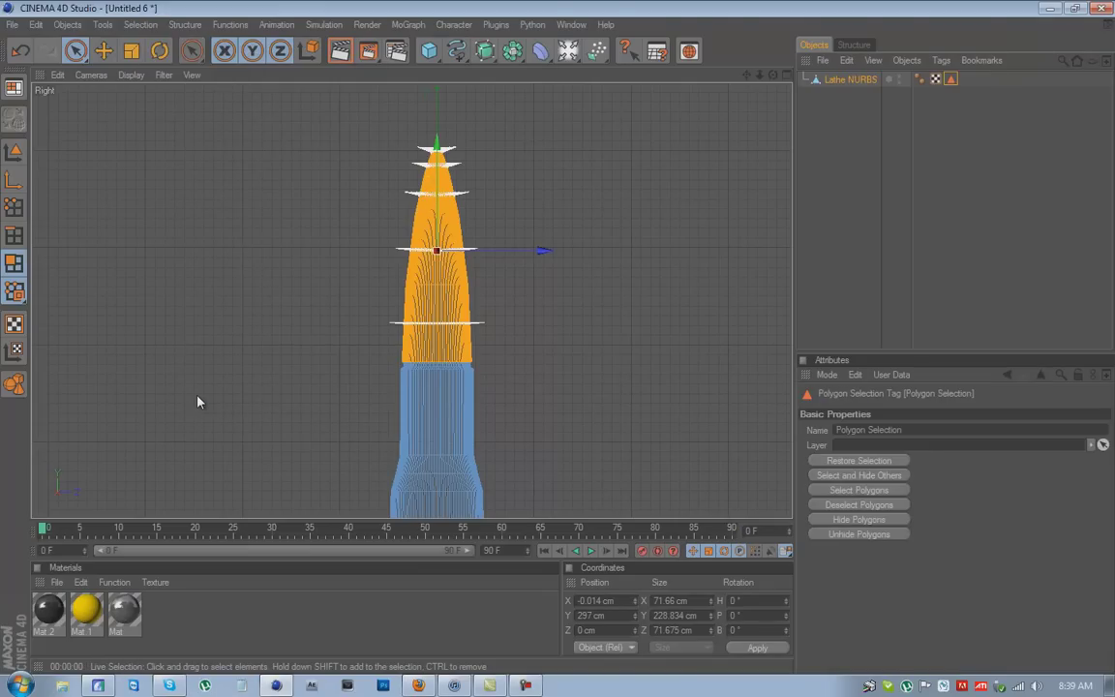
middle_click(274, 284)
middle_click(319, 214)
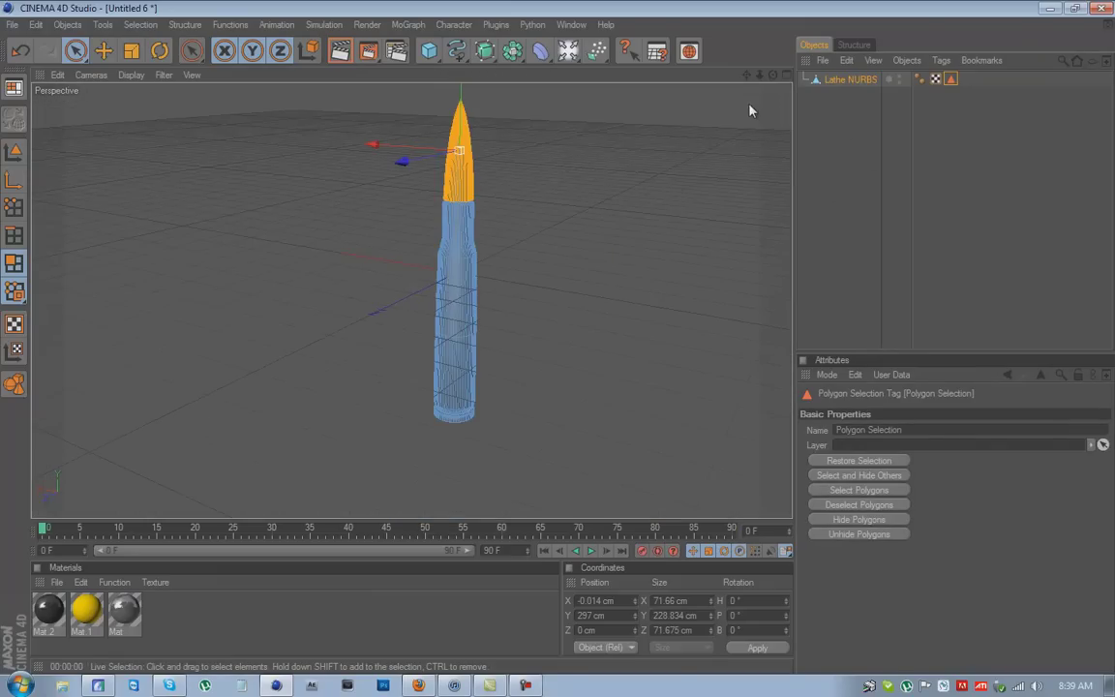
left_click_drag(746, 75, 558, 342)
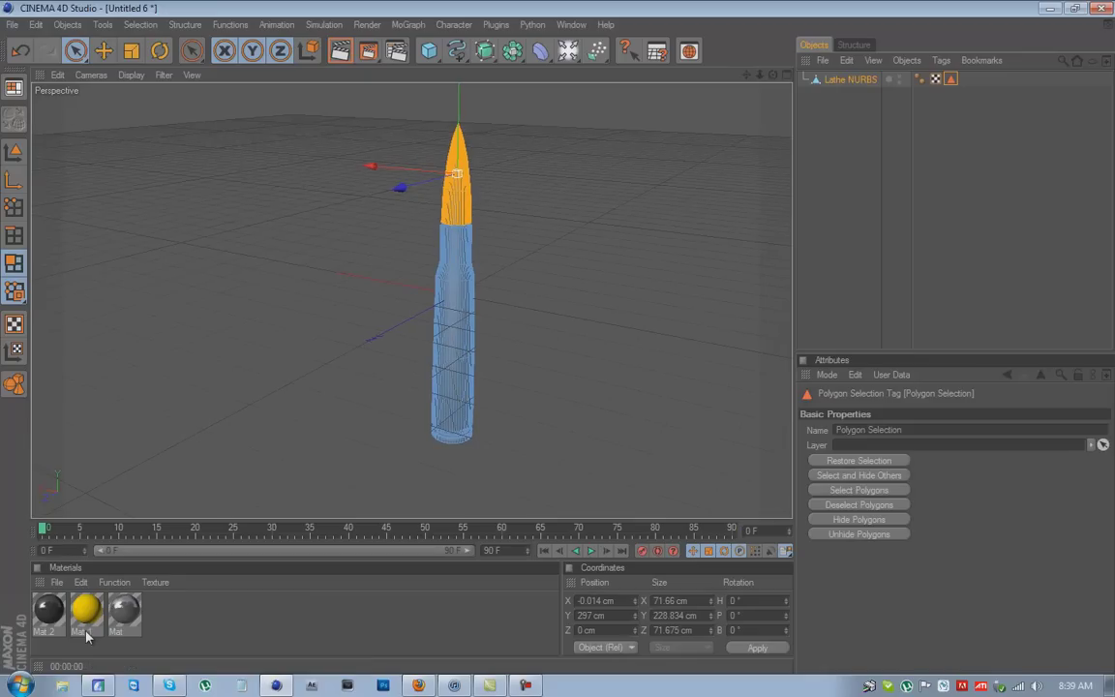
Step: Apply Mat 1 to the projectile's polygon selection and Mat to the whole bullet, moving the Mat 1 texture tag after the Mat tag
left_click_drag(81, 617, 455, 177)
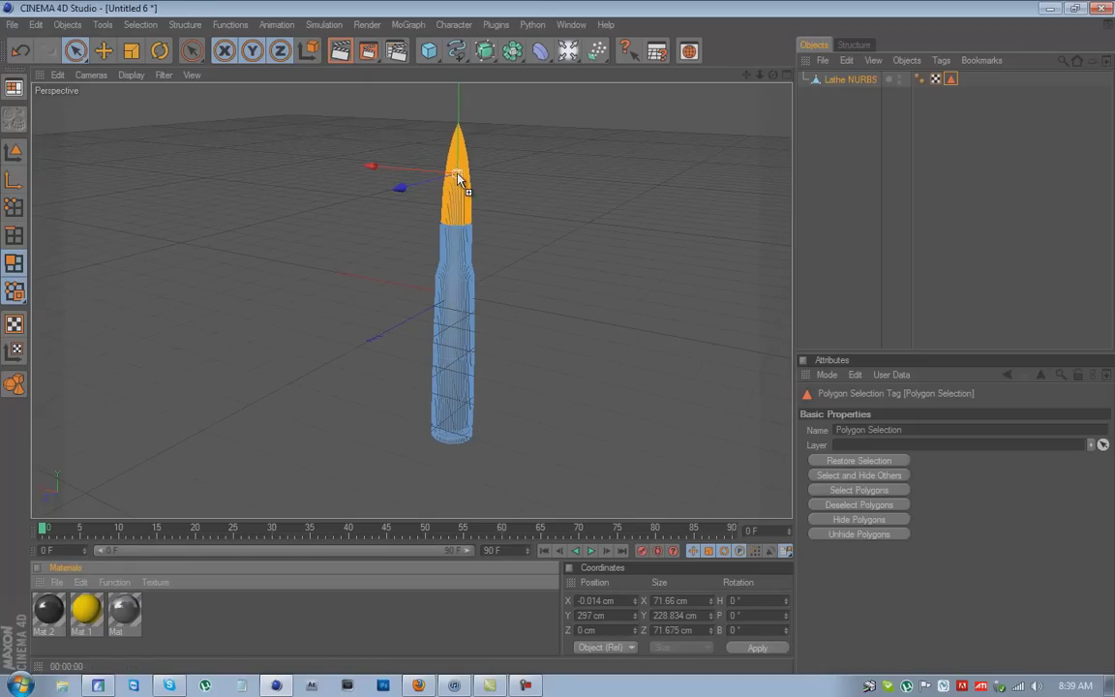
left_click_drag(459, 178, 459, 191)
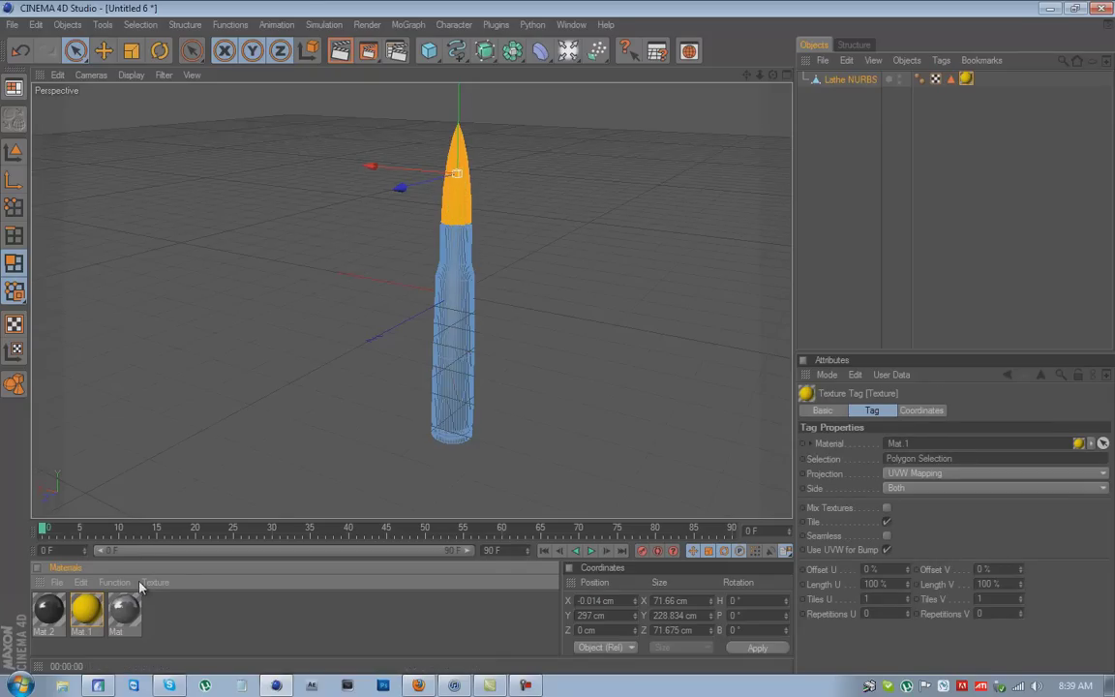
left_click_drag(126, 610, 859, 79)
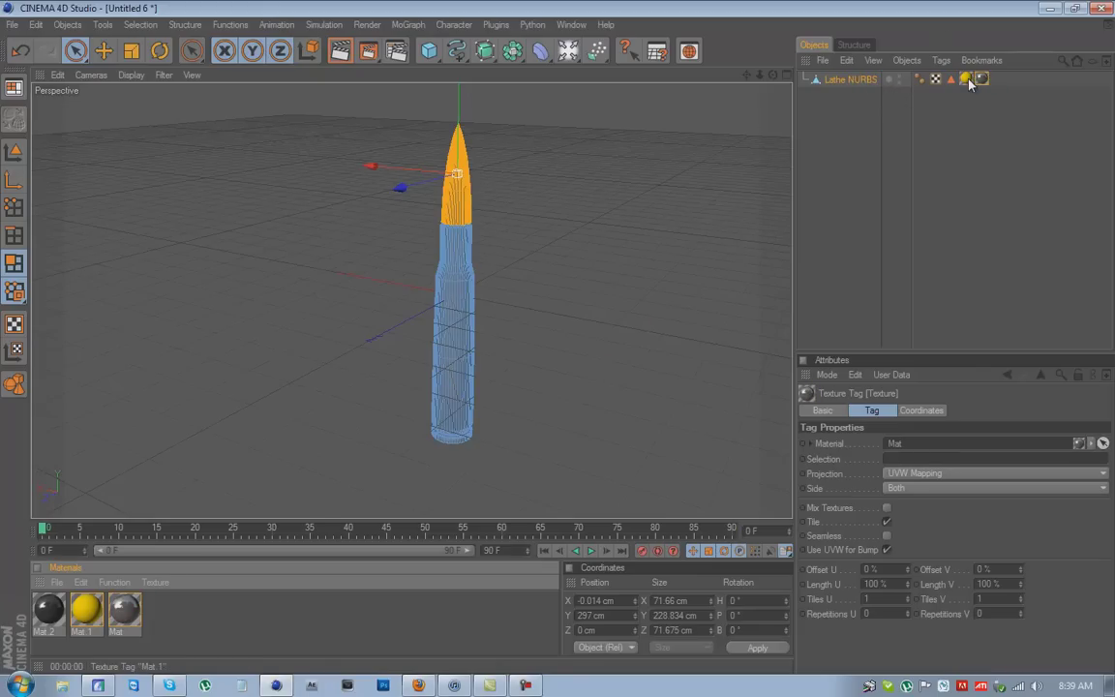
left_click_drag(970, 83, 987, 82)
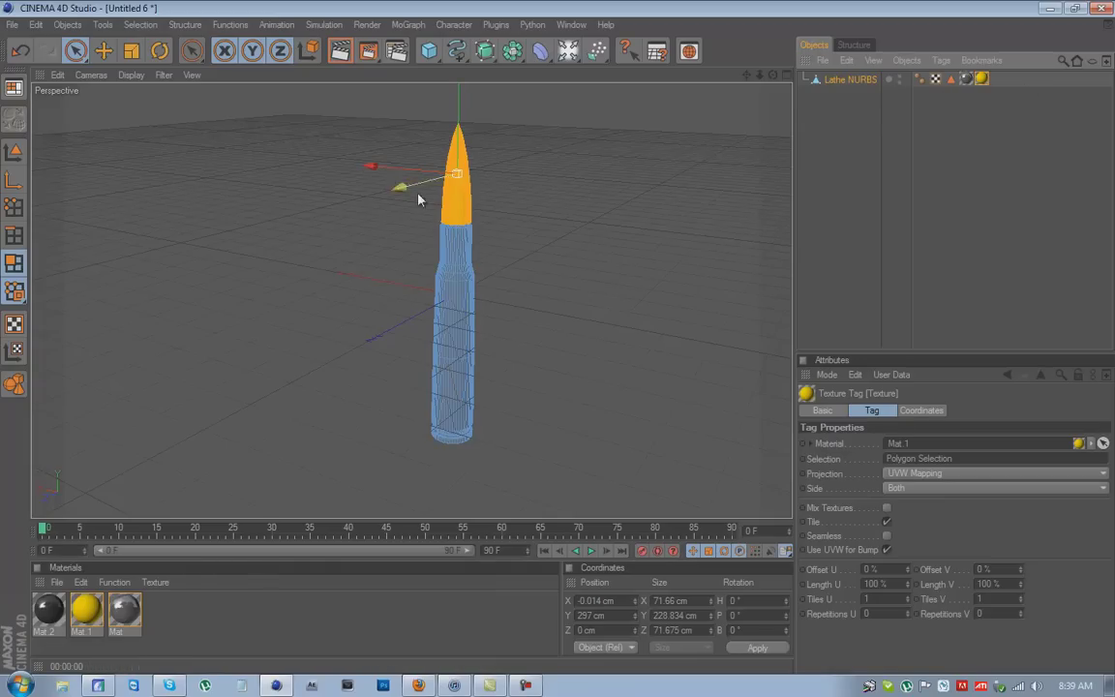
Step: Render the Perspective view to check the two materials on the projectile and the case
left_click(340, 51)
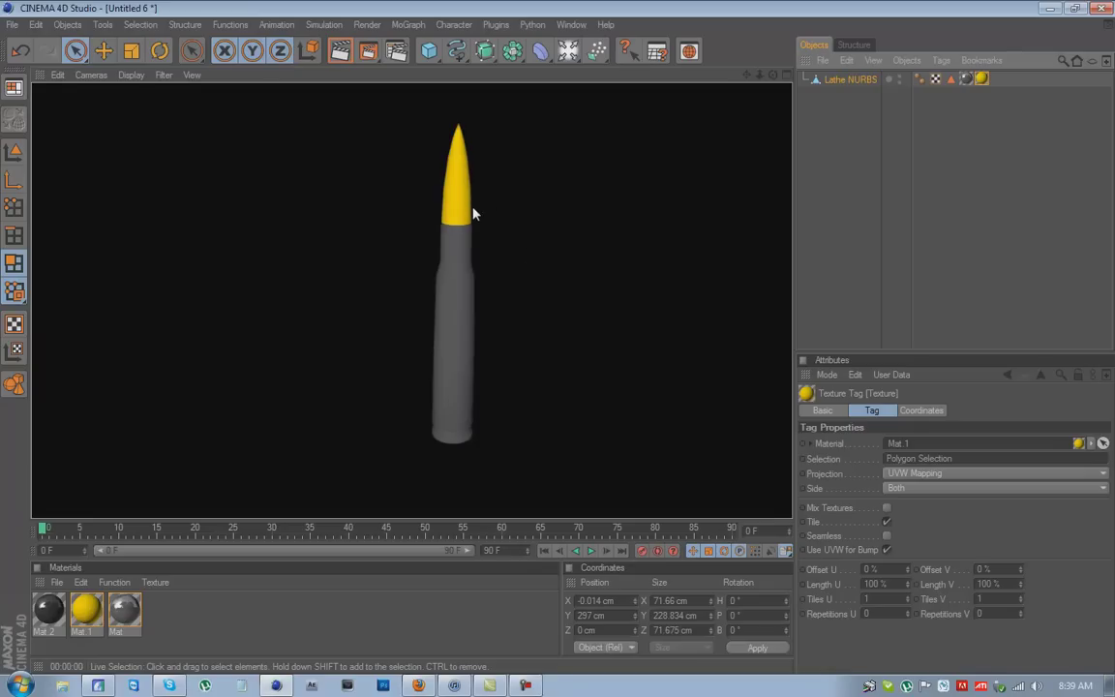
left_click(771, 78)
left_click_drag(568, 338, 559, 340)
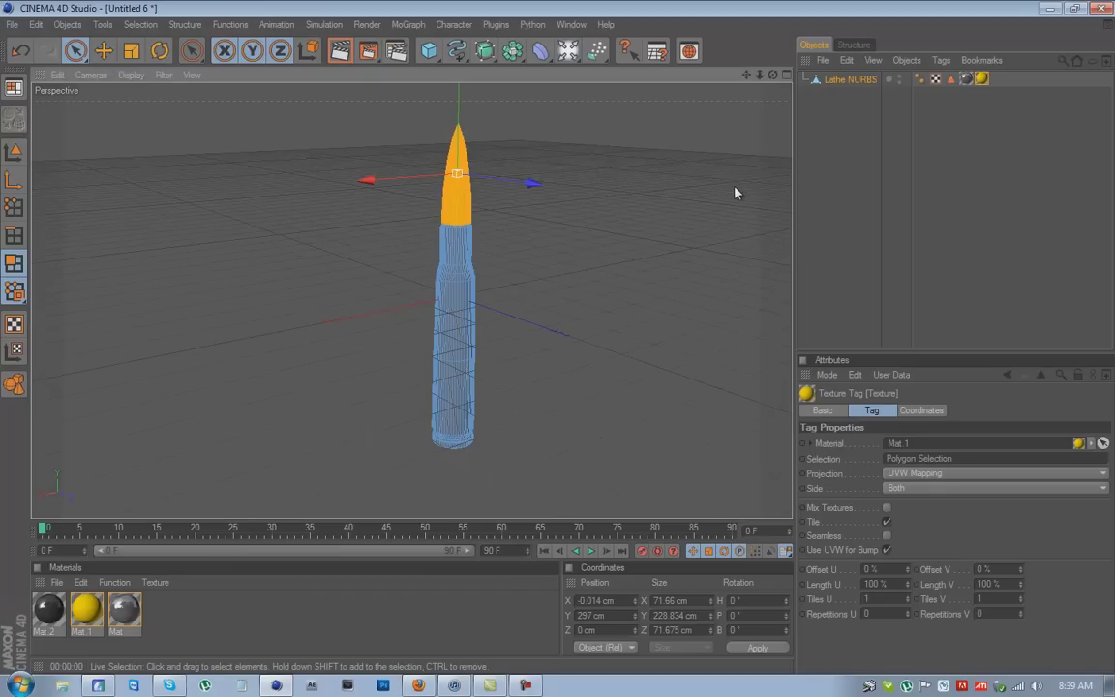
mouse_move(525, 686)
left_click(525, 686)
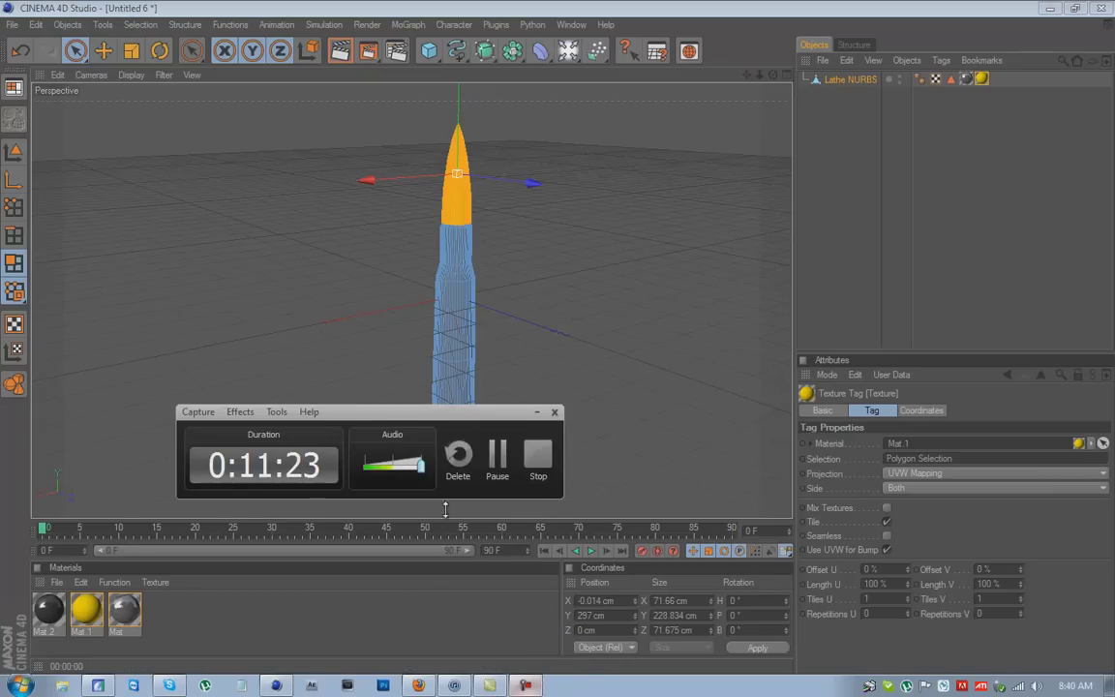